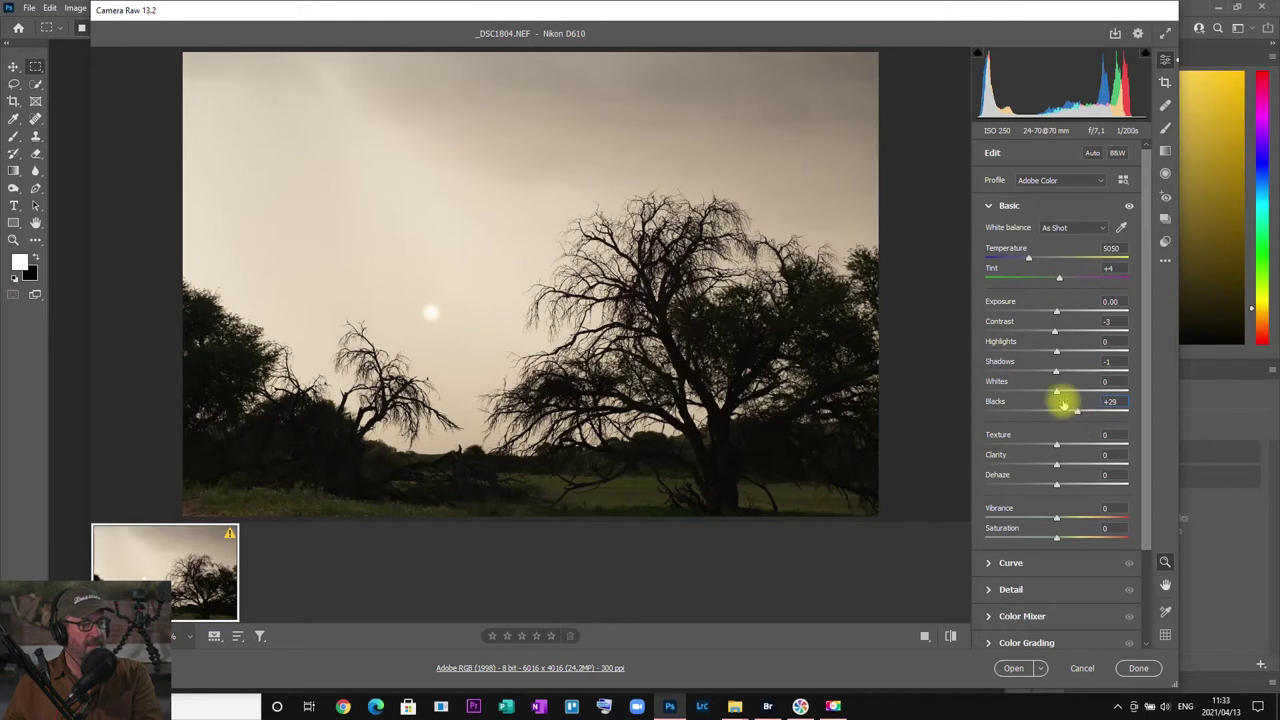
- Adjust the tree photo's basic settings: Shadows +49, Contrast +7, Saturation +18, Vibrance +7 and Dehaze +5
{"action": "left_click_drag", "start_coordinate": [1057, 371], "coordinate": [751, 134]}
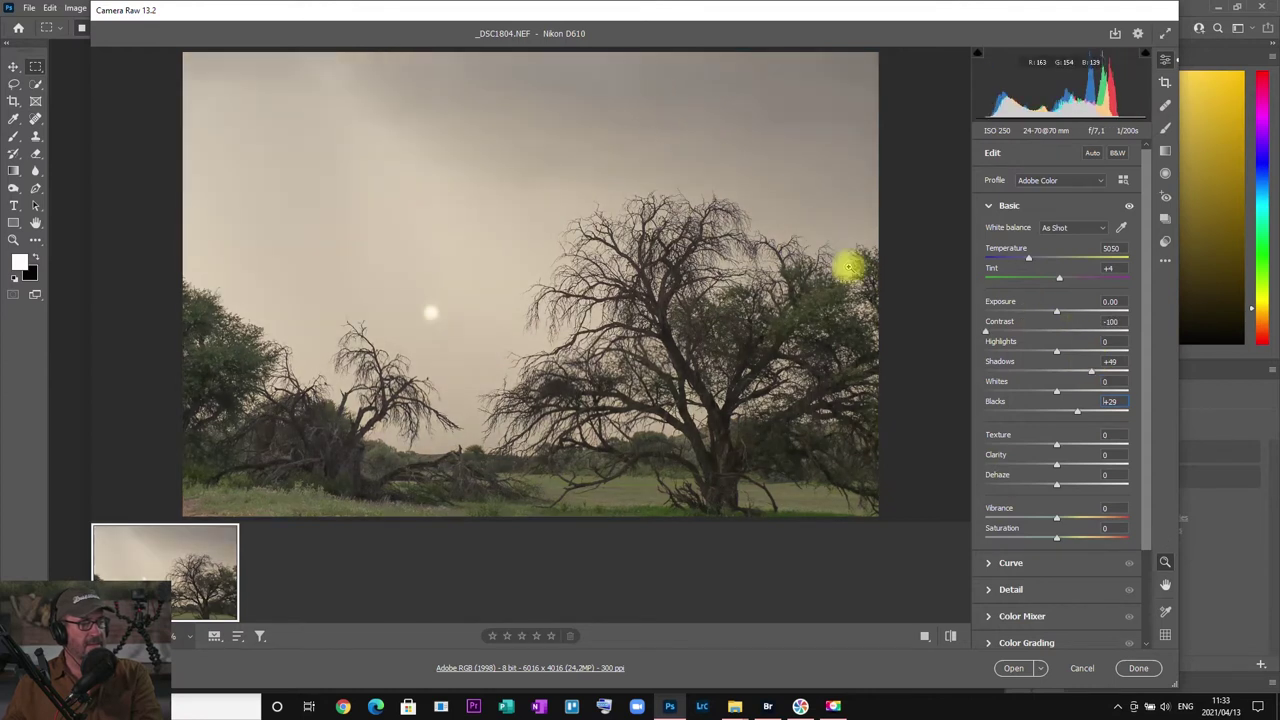
{"action": "left_click_drag", "start_coordinate": [986, 331], "coordinate": [1065, 334]}
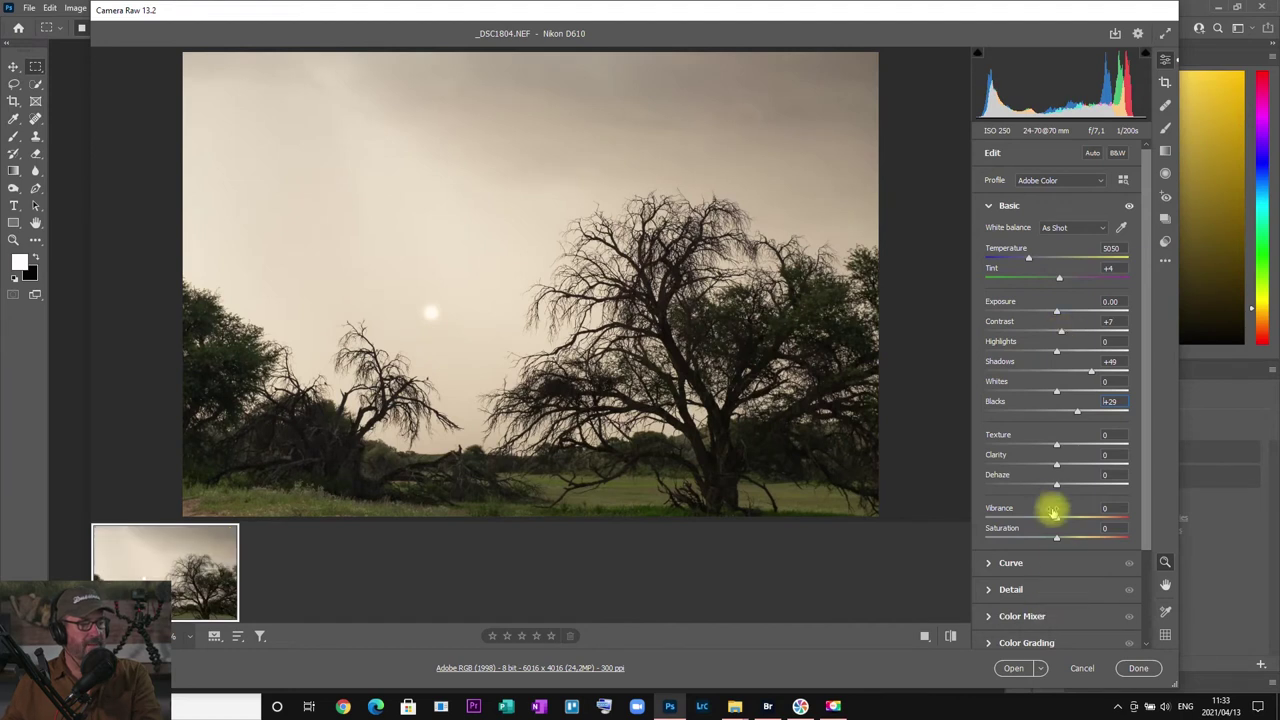
{"action": "left_click_drag", "start_coordinate": [1057, 540], "coordinate": [1071, 541]}
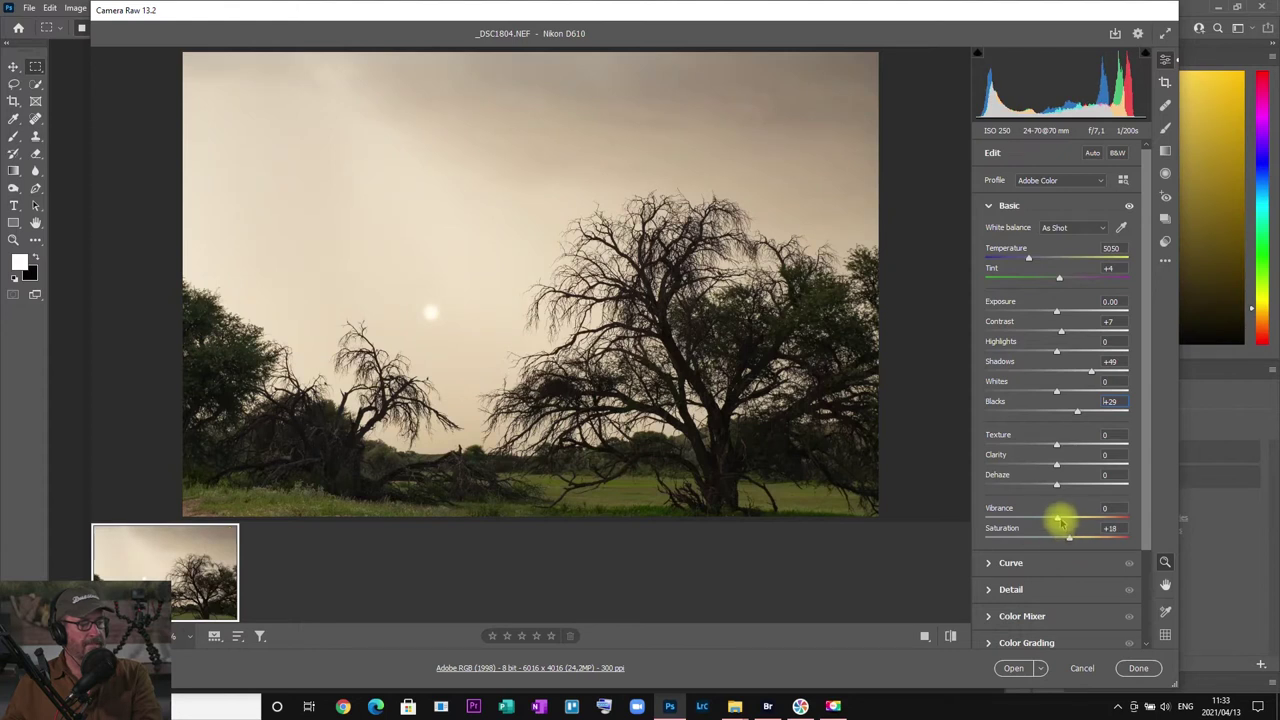
{"action": "left_click", "coordinate": [1064, 519]}
{"action": "mouse_move", "coordinate": [1057, 486]}
{"action": "left_mouse_down"}
{"action": "mouse_move", "coordinate": [1093, 487]}
{"action": "mouse_move", "coordinate": [1061, 486]}
{"action": "left_mouse_up"}
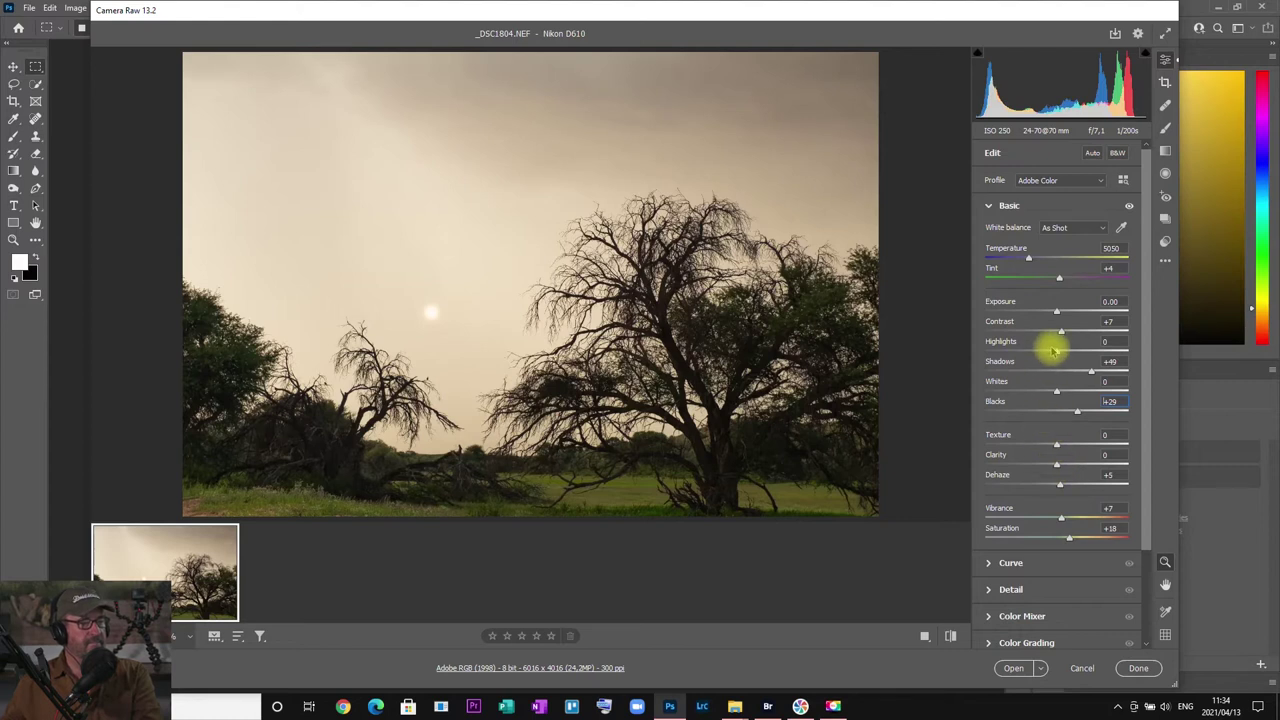
- Try brighter exposures of +0.40 and +0.60 on the tree photo, and settle on an Exposure of +0.10
{"action": "left_click_drag", "start_coordinate": [1057, 313], "coordinate": [1063, 313]}
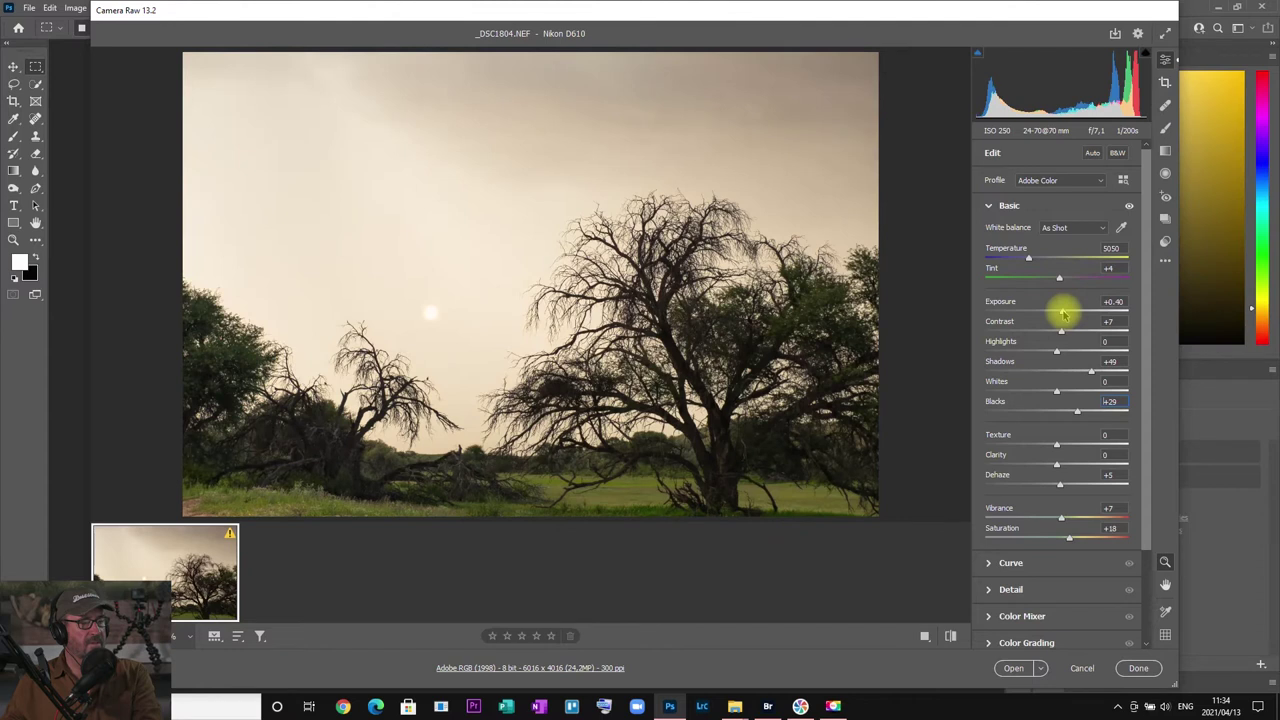
{"action": "left_click_drag", "start_coordinate": [1063, 314], "coordinate": [1067, 315]}
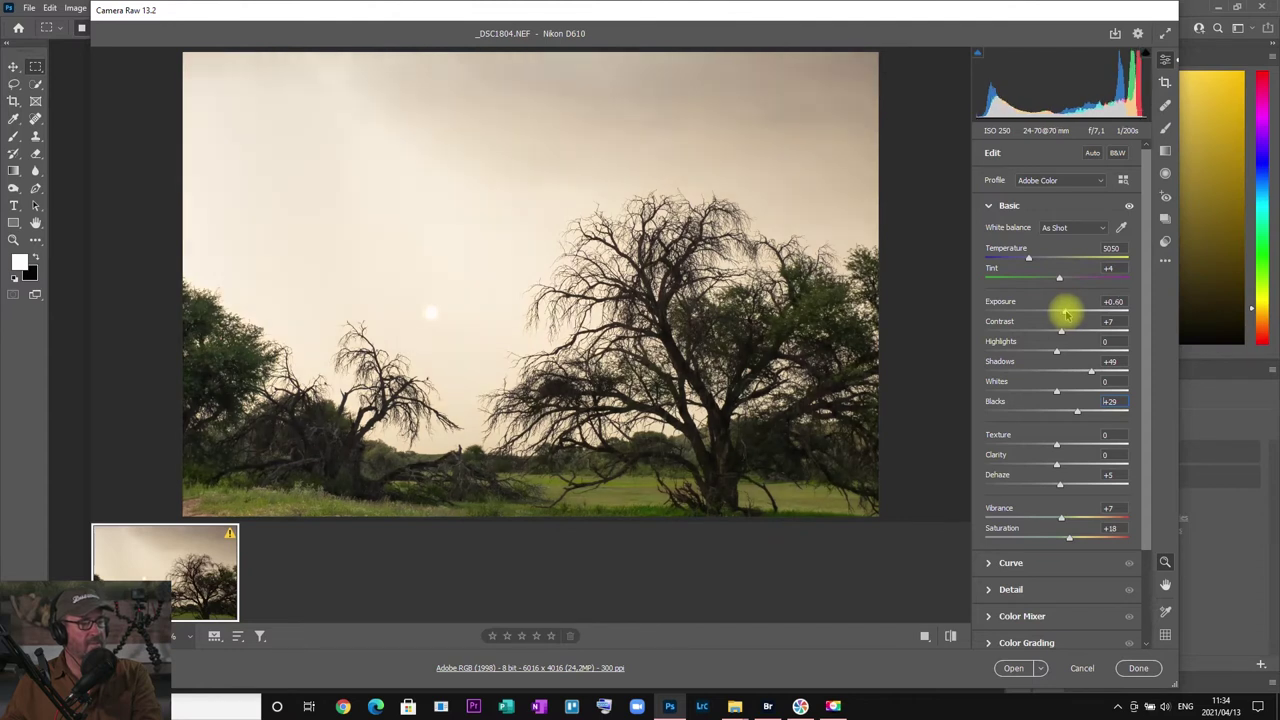
{"action": "mouse_move", "coordinate": [1066, 315]}
{"action": "left_mouse_down"}
{"action": "mouse_move", "coordinate": [1051, 318]}
{"action": "mouse_move", "coordinate": [1063, 318]}
{"action": "left_mouse_up"}
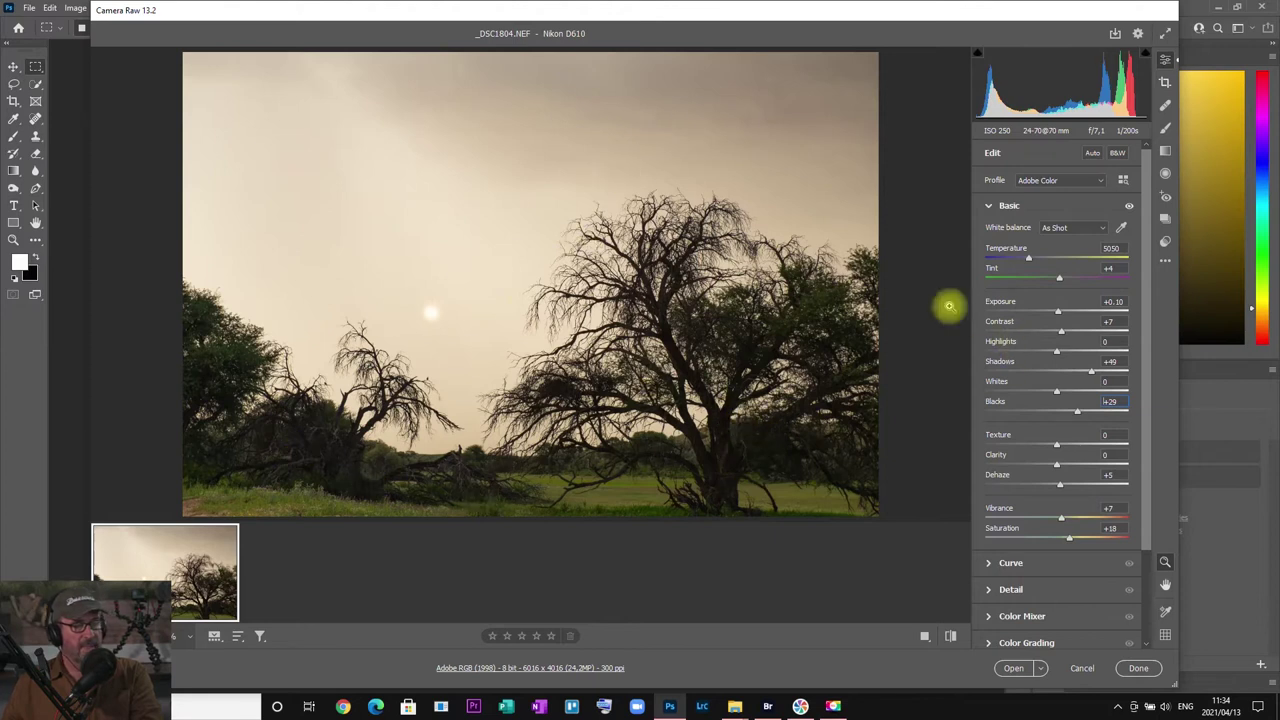
- Raise the tree photo's Clarity to +45 and finish the raw edit, keeping the adjustments
{"action": "left_click_drag", "start_coordinate": [1057, 465], "coordinate": [1059, 470]}
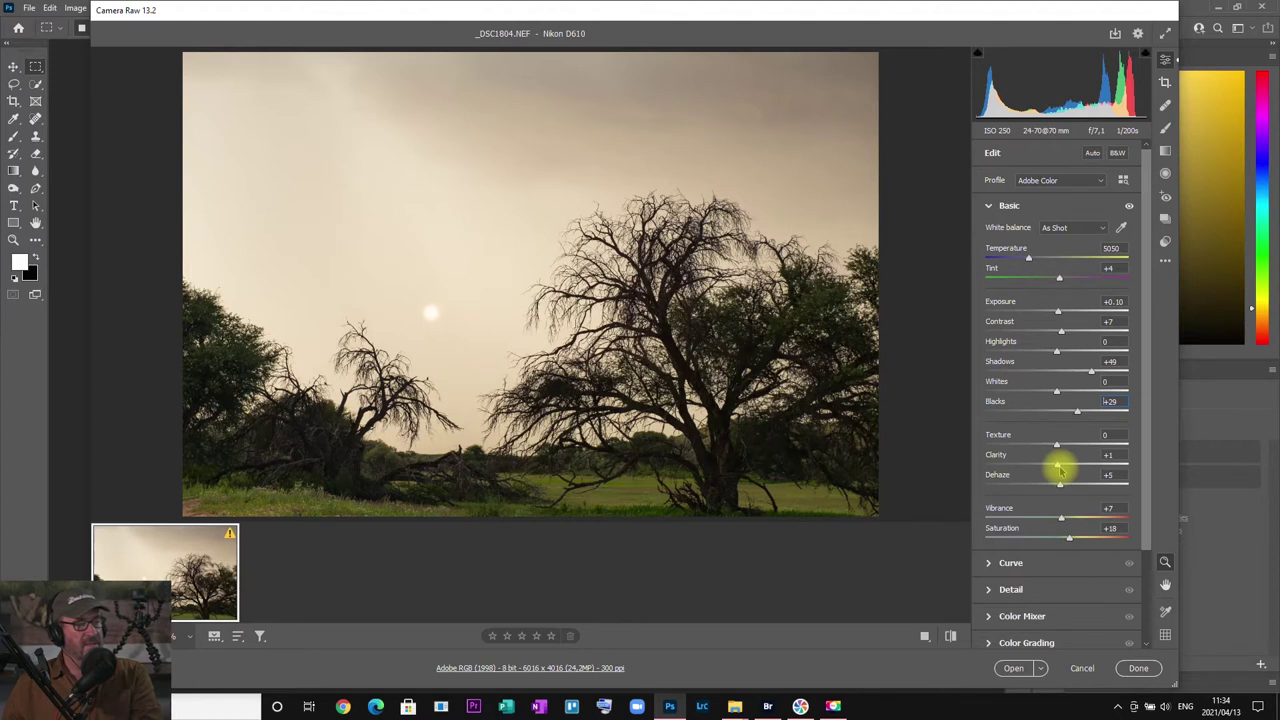
{"action": "left_click_drag", "start_coordinate": [1060, 468], "coordinate": [1088, 470]}
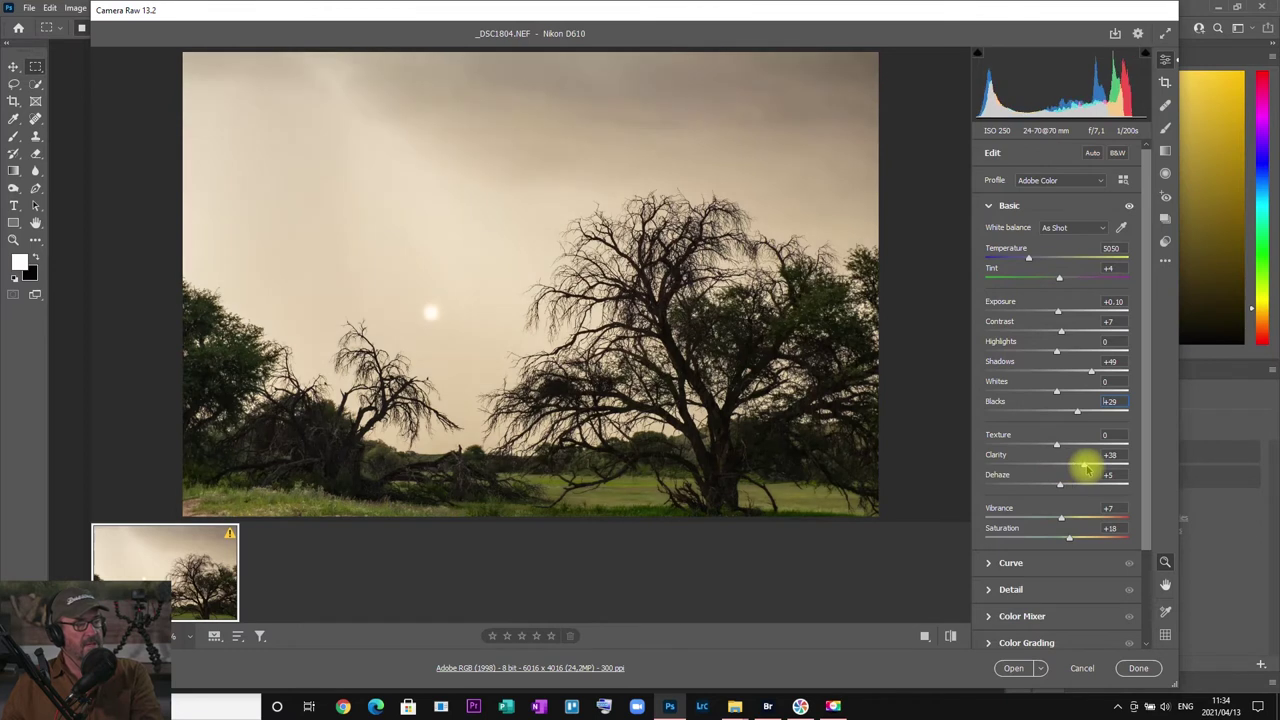
{"action": "left_click_drag", "start_coordinate": [1088, 470], "coordinate": [1090, 470]}
{"action": "mouse_move", "coordinate": [1087, 466]}
{"action": "left_mouse_down"}
{"action": "mouse_move", "coordinate": [1063, 468]}
{"action": "mouse_move", "coordinate": [1094, 466]}
{"action": "mouse_move", "coordinate": [1089, 477]}
{"action": "left_mouse_up"}
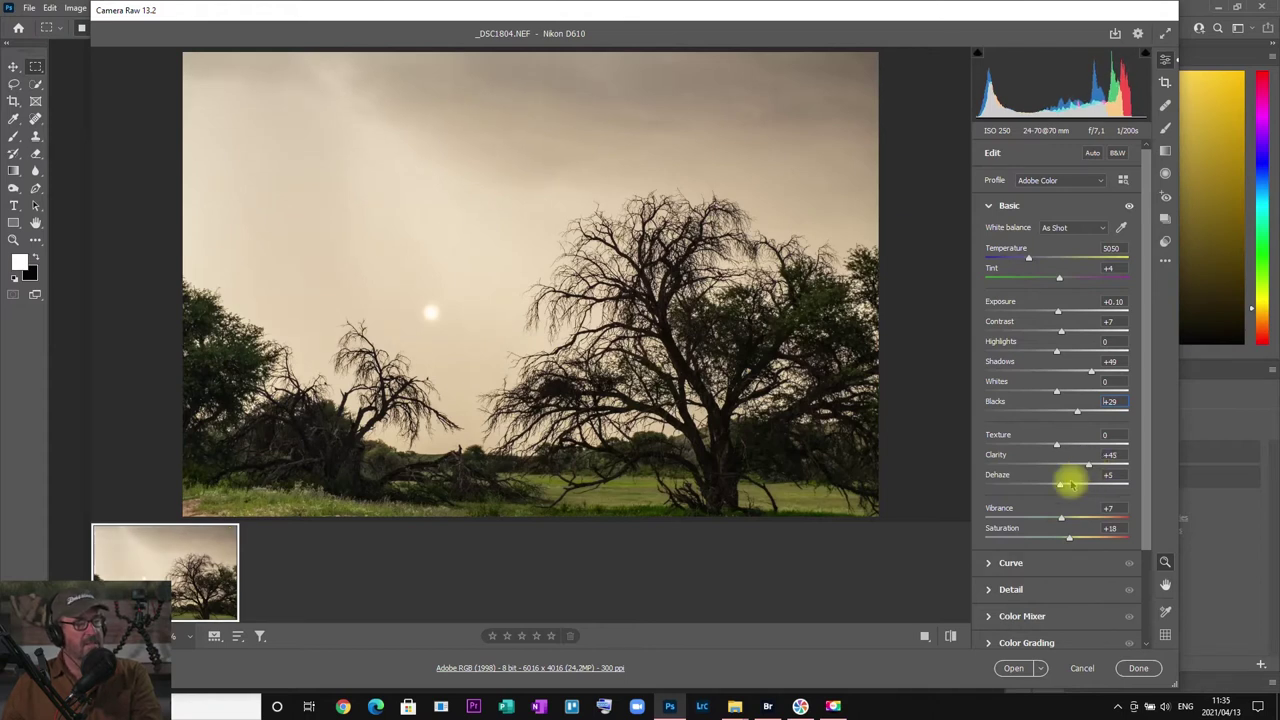
{"action": "left_click", "coordinate": [1139, 669]}
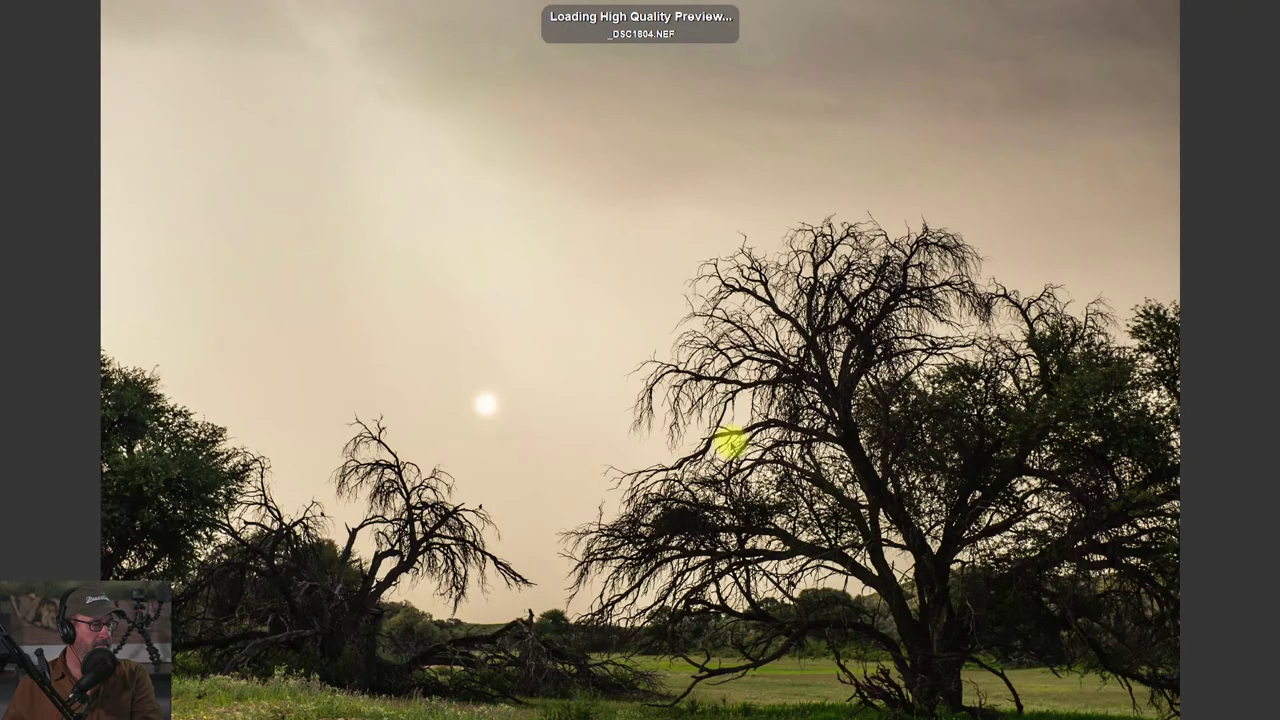
- In Bridge, compare the edited _DSC1804.NEF with the neighbouring _DSC1805.NEF in full-screen preview
{"action": "key", "text": "space"}
{"action": "left_click", "coordinate": [479, 477]}
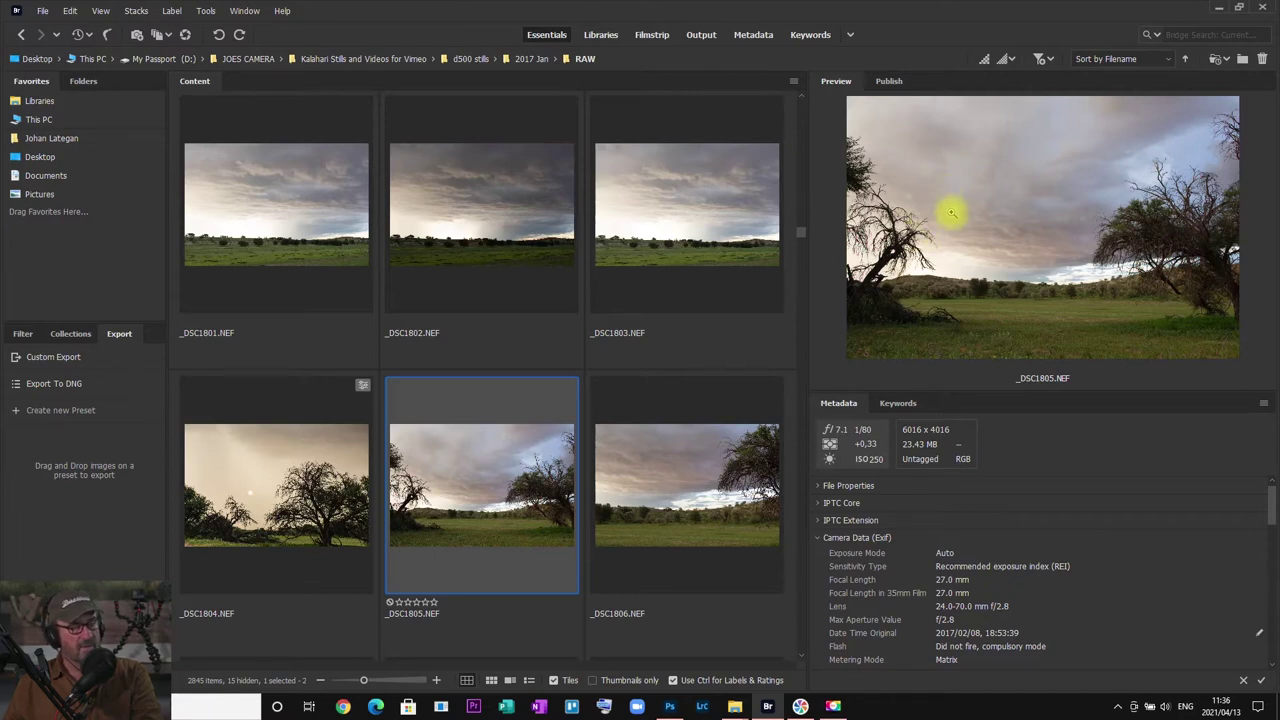
{"action": "key", "text": "Left"}
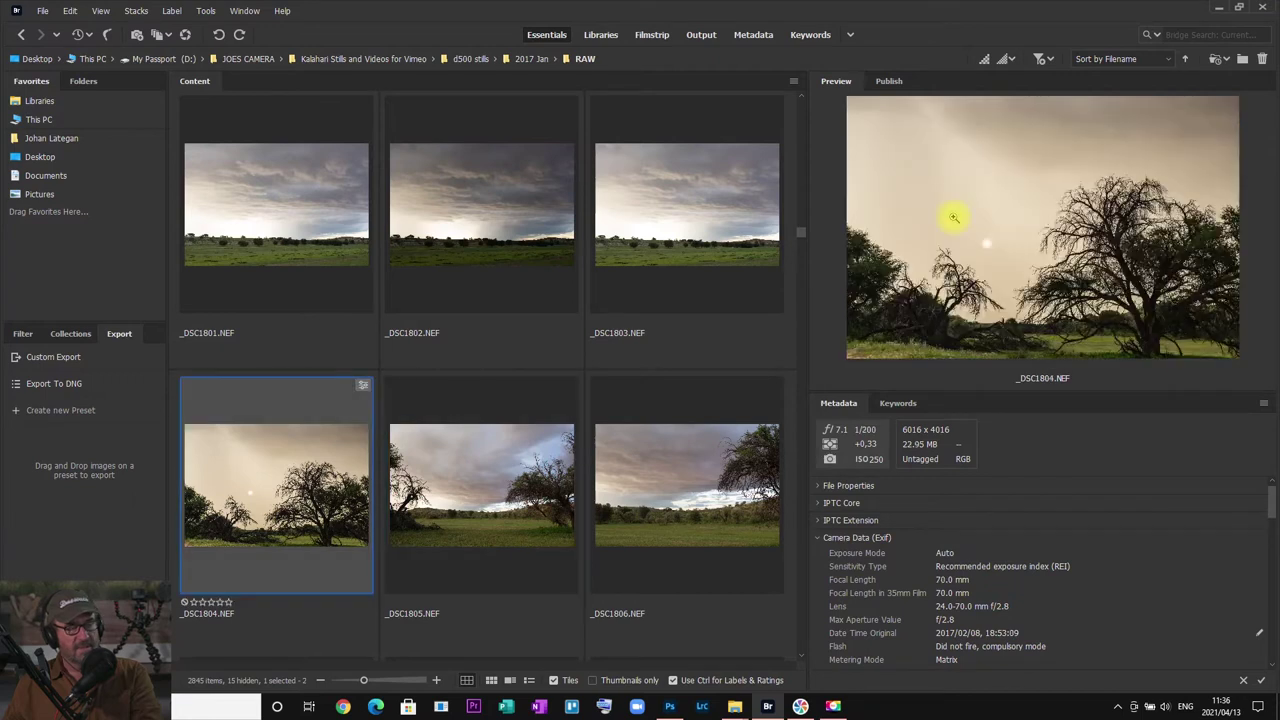
{"action": "key", "text": "ctrl+r"}
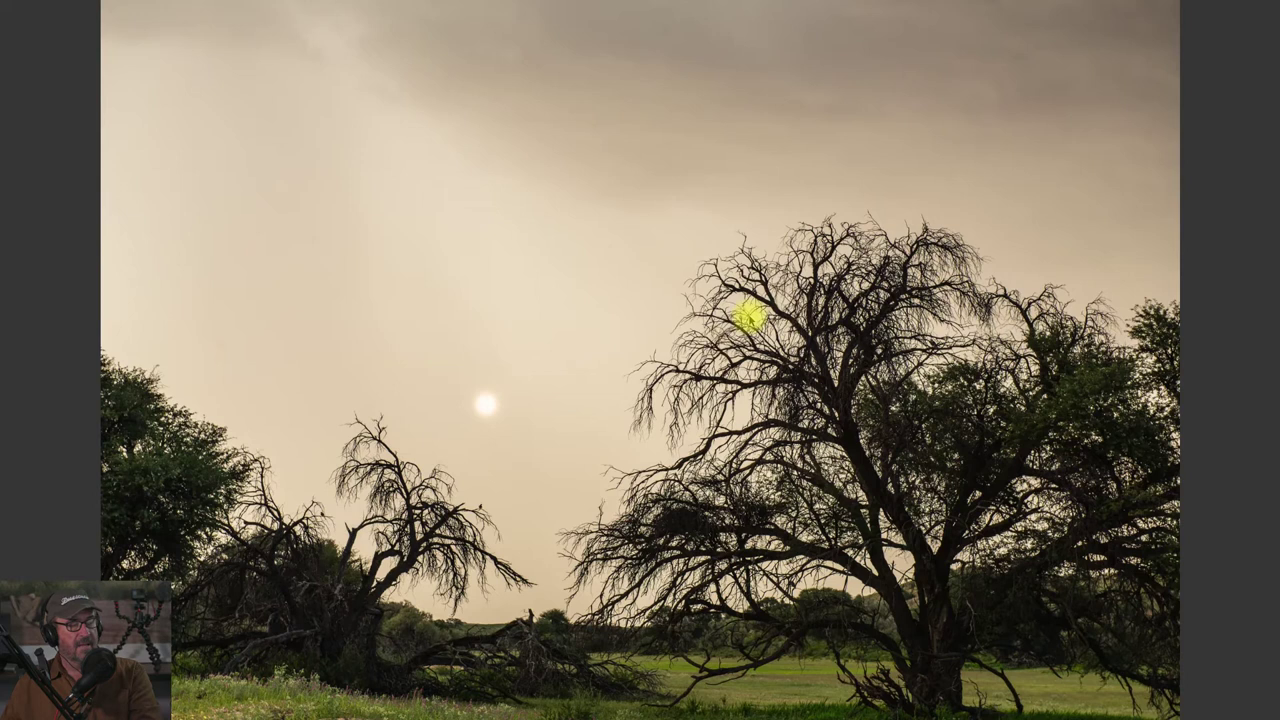
{"action": "key", "text": "Right"}
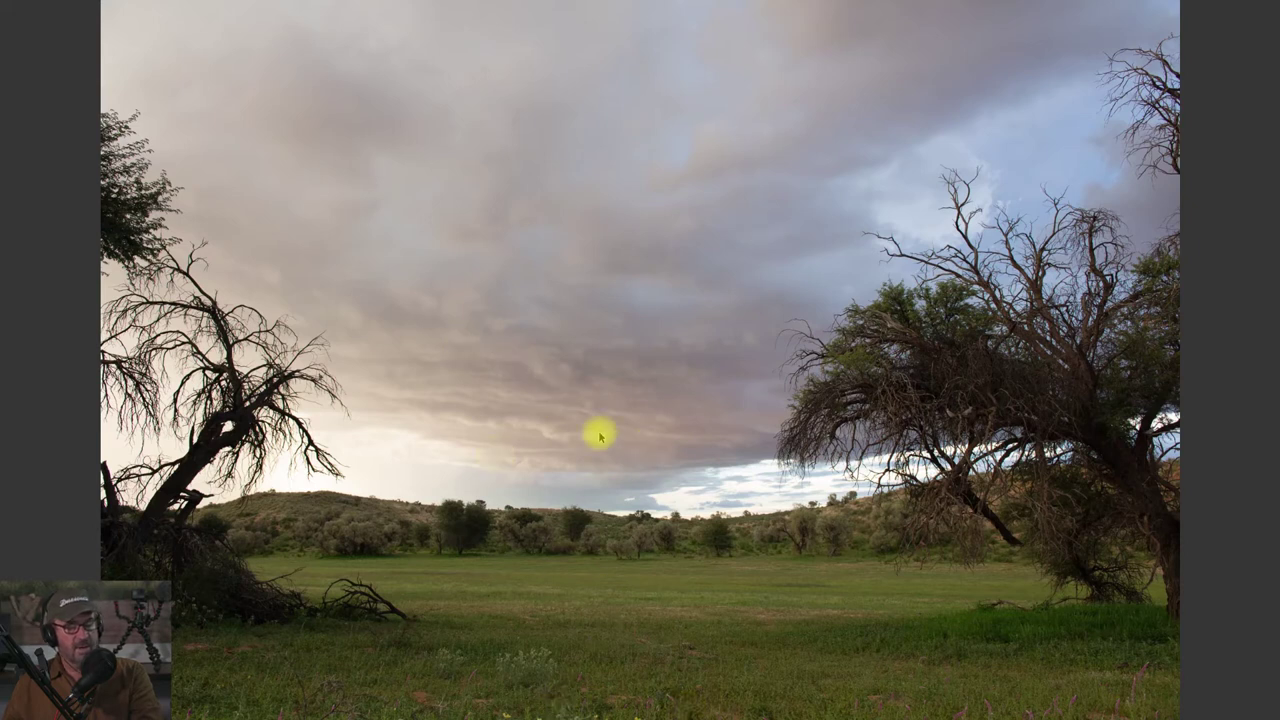
{"action": "key", "text": "Right"}
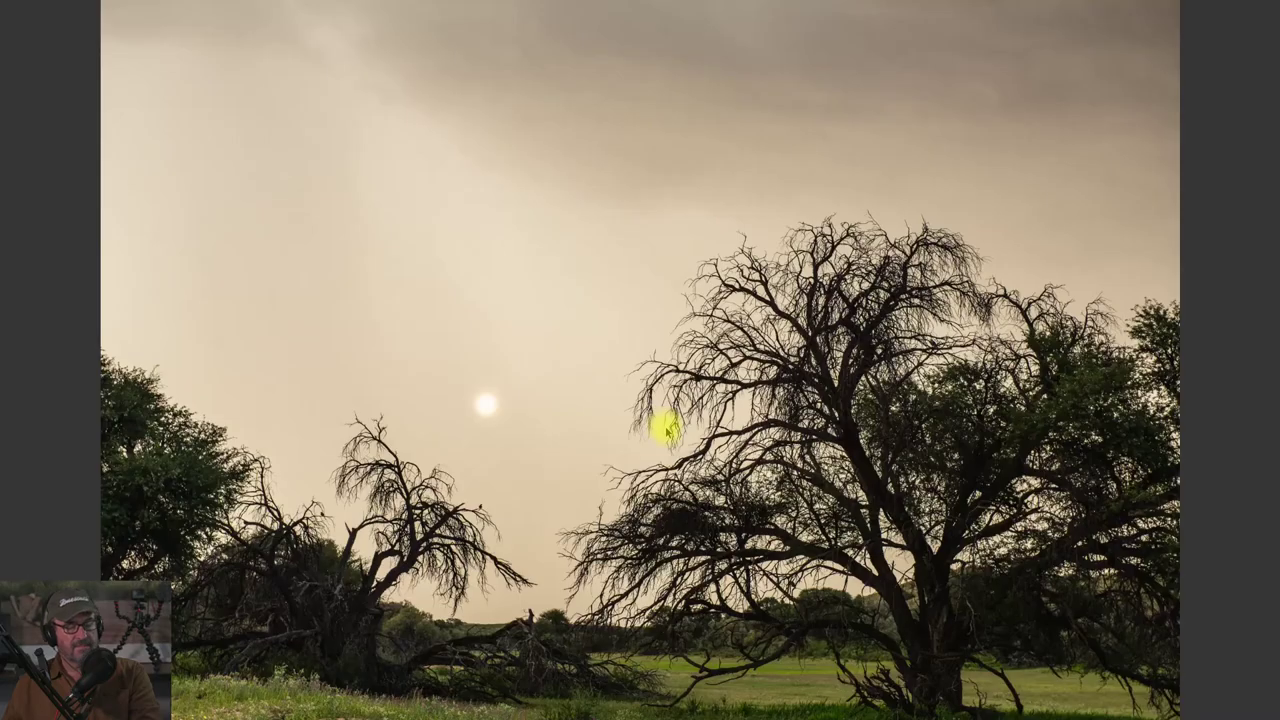
{"action": "key", "text": "Left"}
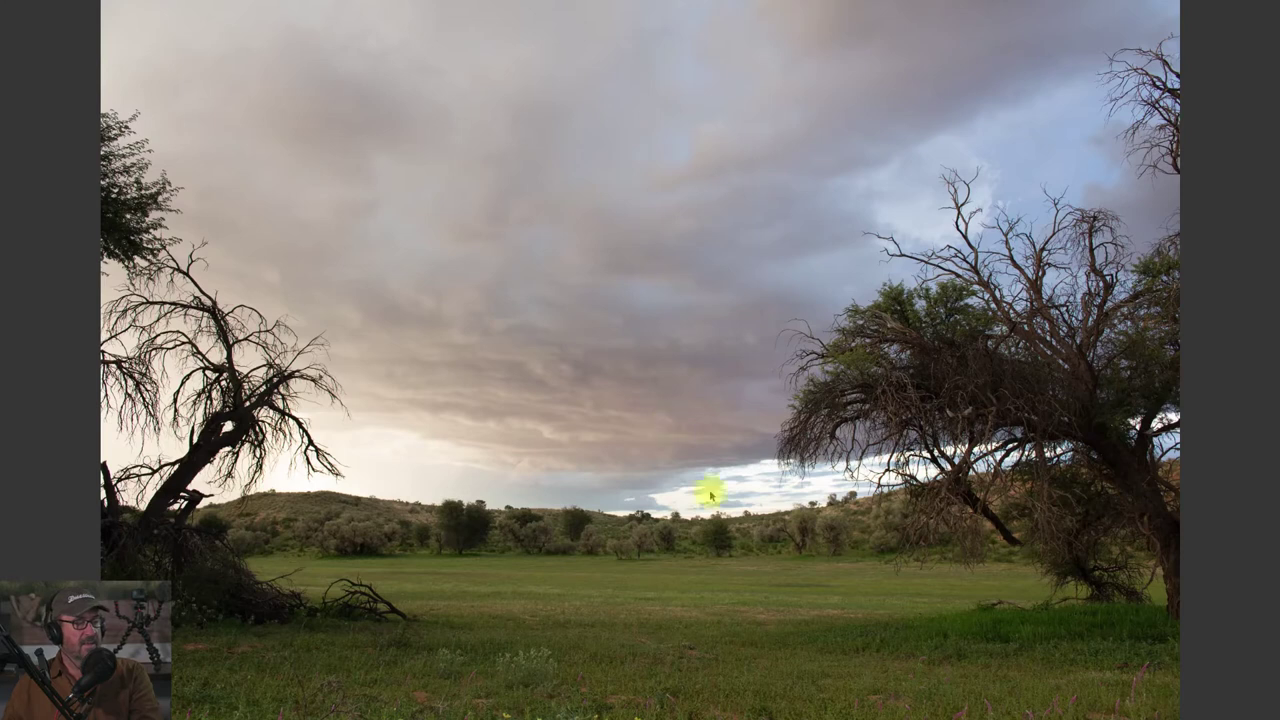
{"action": "key", "text": "space"}
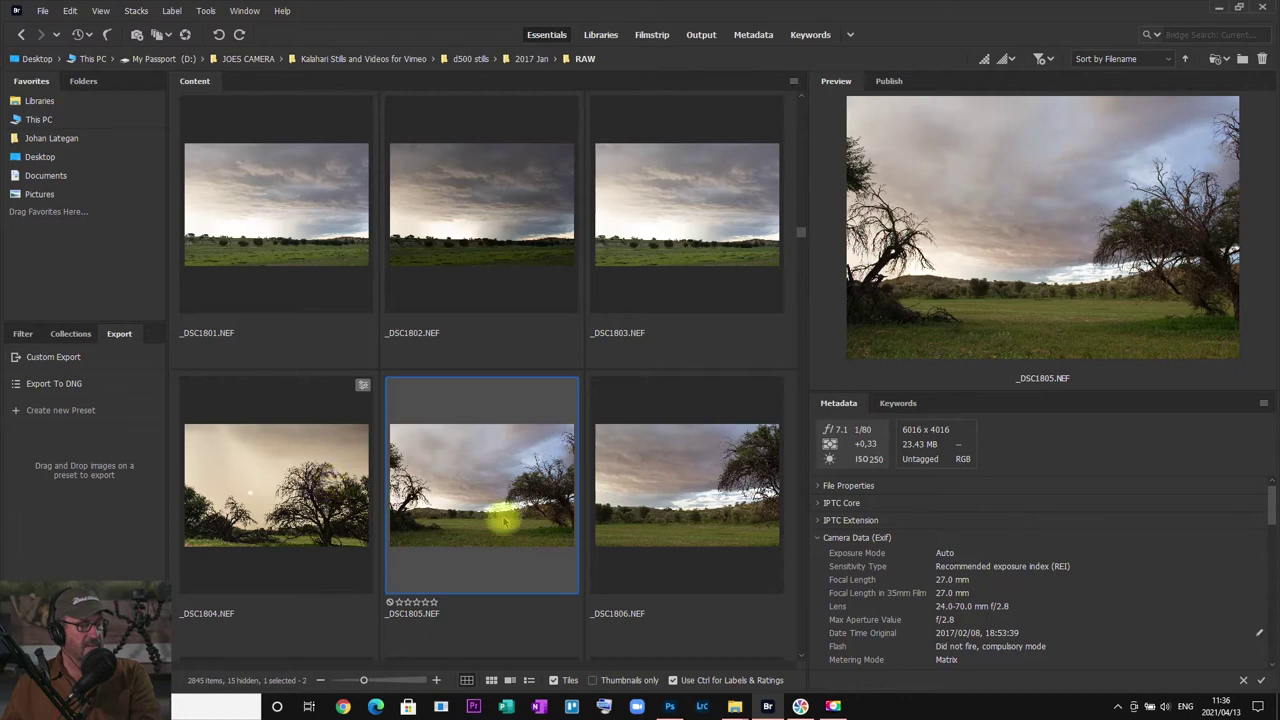
- Browse further through the RAW folder to _DSC1813.NEF and examine it and the following dead-tree photos in full-screen preview
{"action": "scroll", "coordinate": [522, 510], "scroll_direction": "down", "scroll_amount": 1}
{"action": "scroll", "coordinate": [515, 507], "scroll_direction": "down", "scroll_amount": 1}
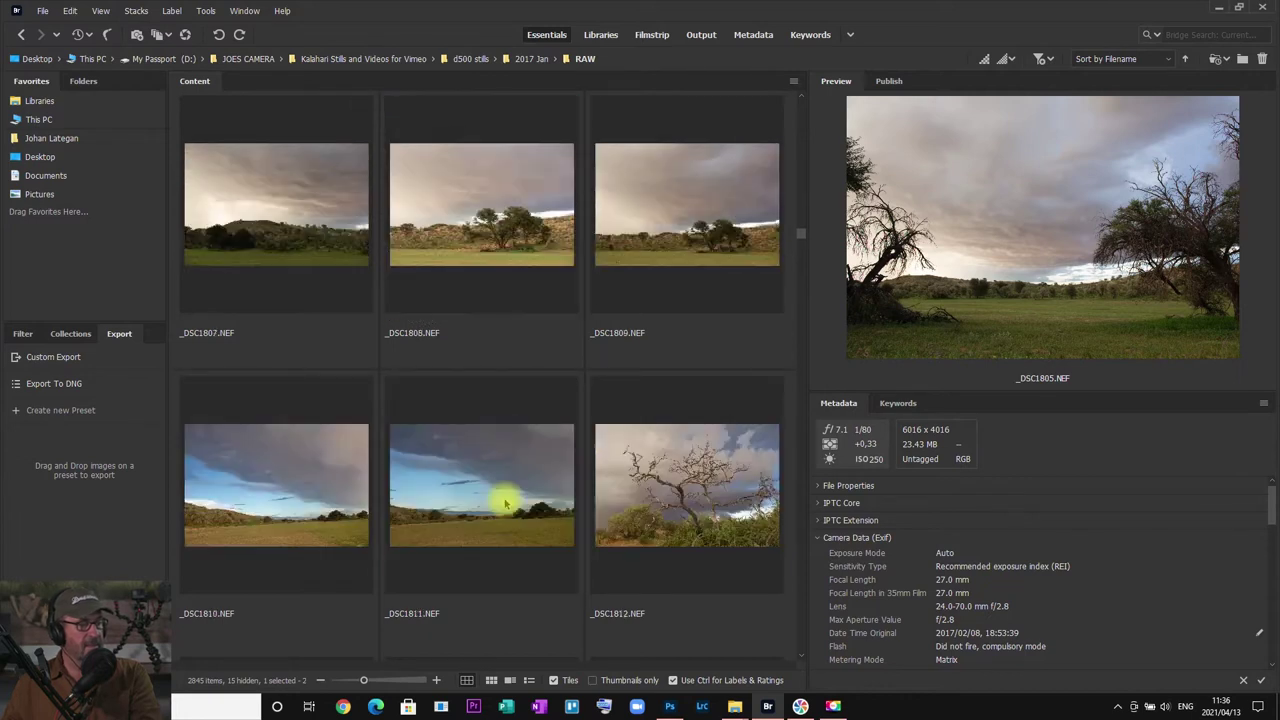
{"action": "left_click", "coordinate": [468, 216]}
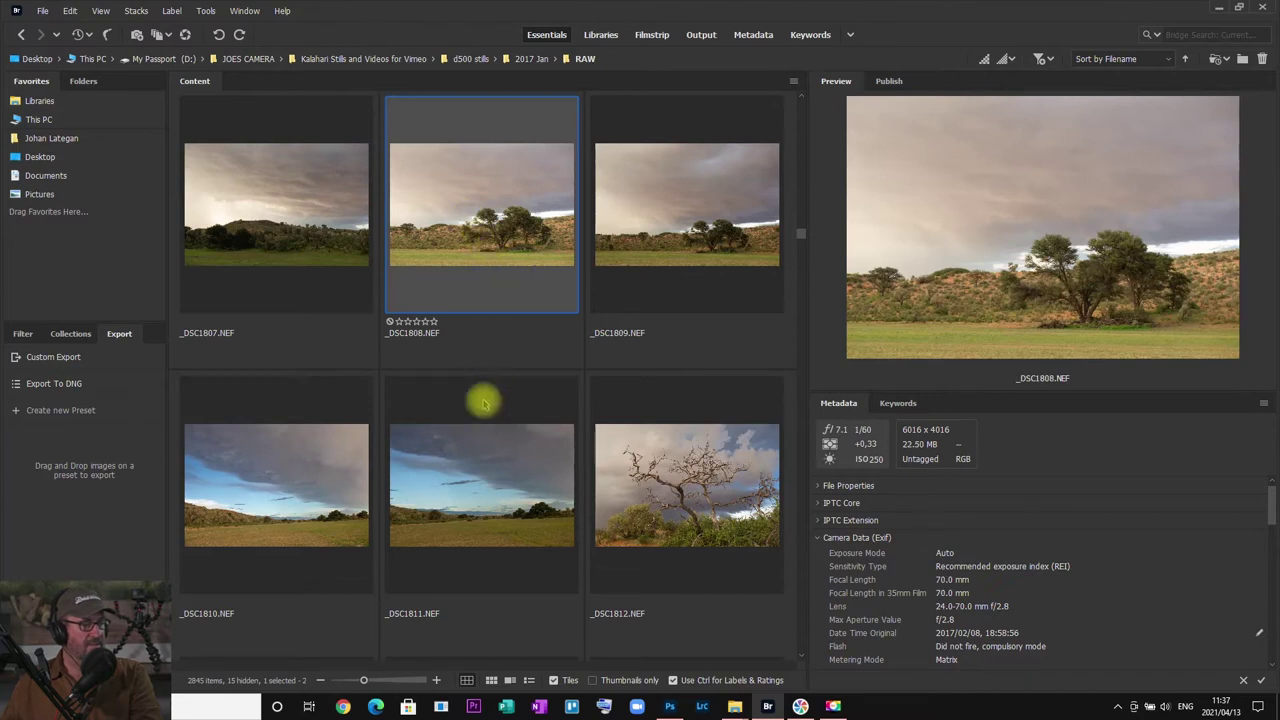
{"action": "scroll", "coordinate": [483, 403], "scroll_direction": "down", "scroll_amount": 2}
{"action": "left_click", "coordinate": [340, 230]}
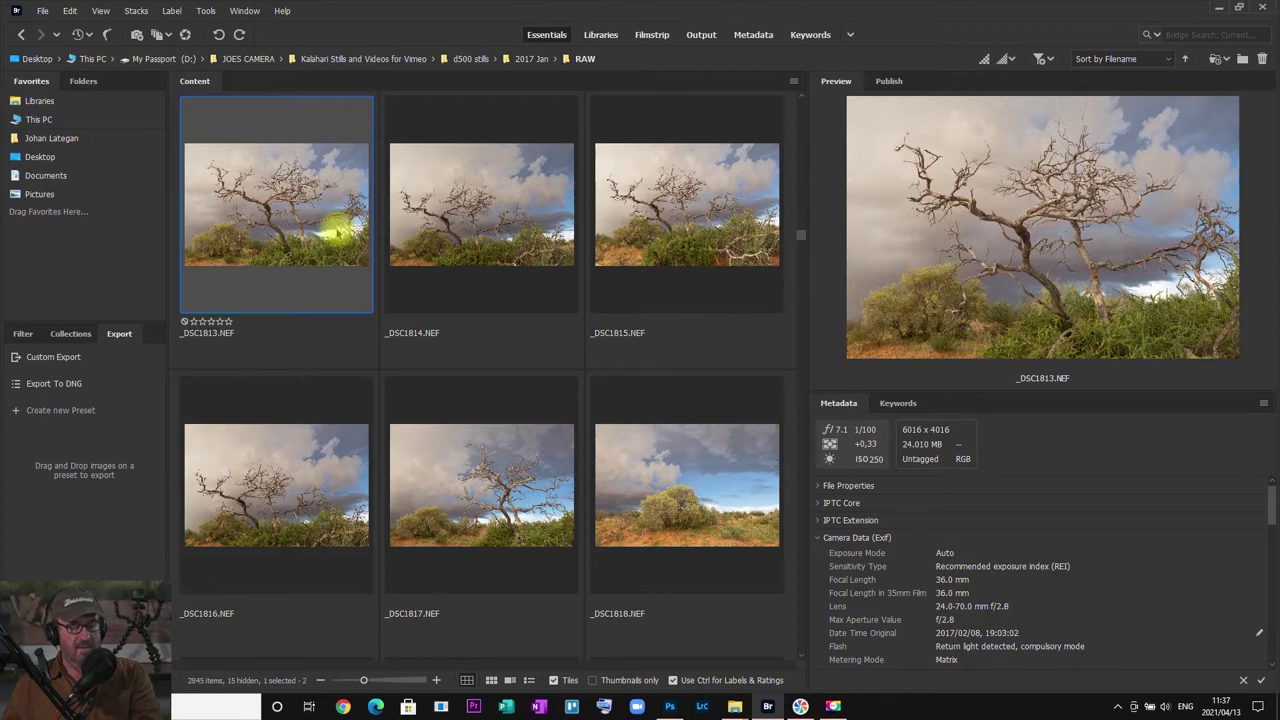
{"action": "key", "text": "space"}
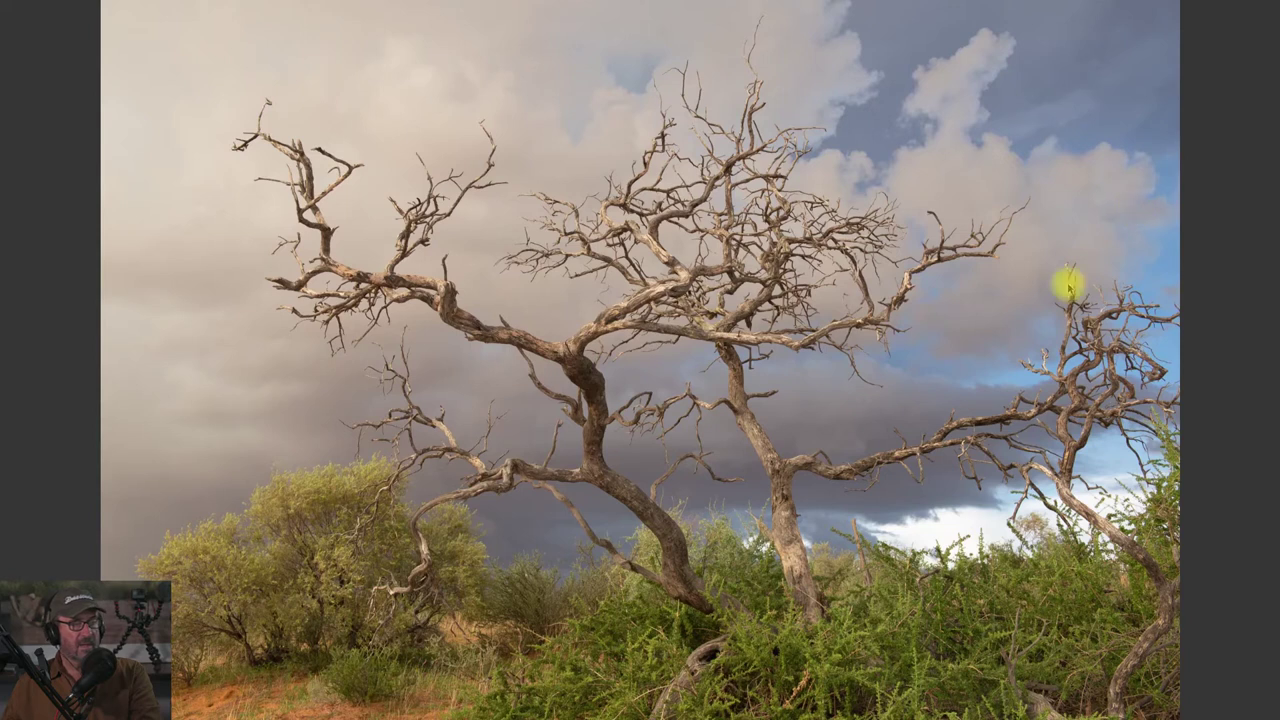
{"action": "key", "text": "Right"}
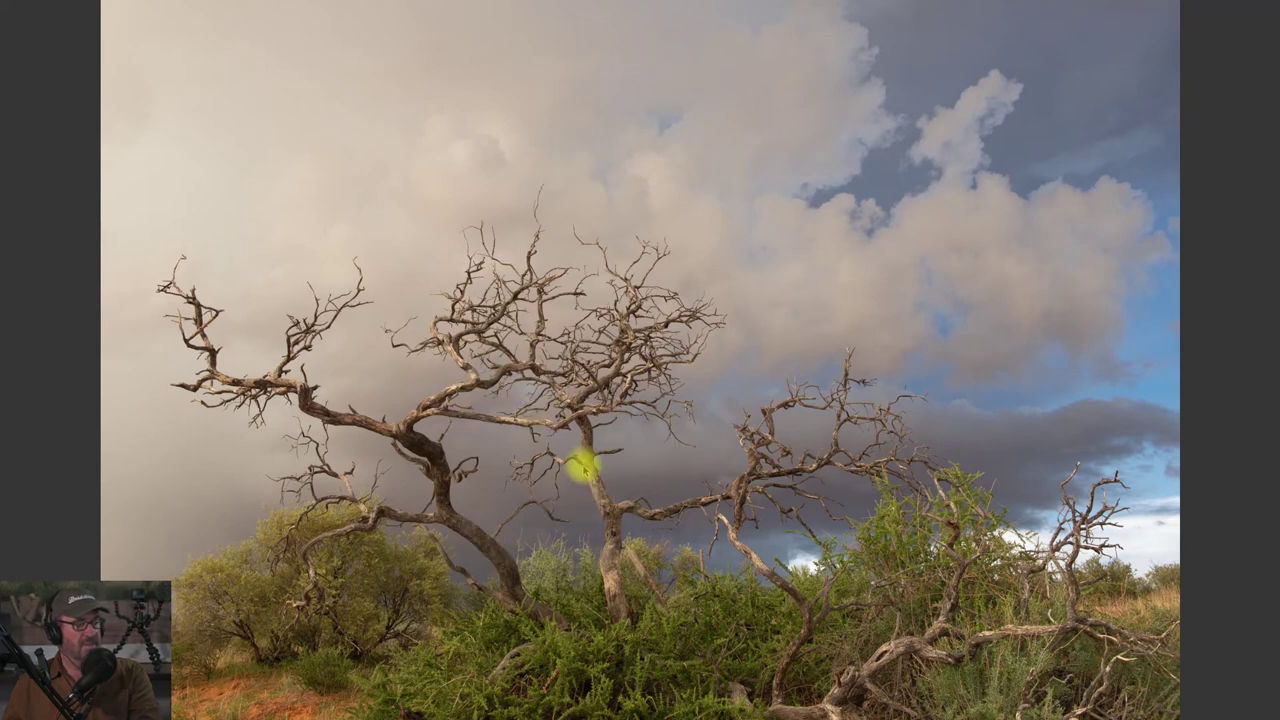
{"action": "key", "text": "Right"}
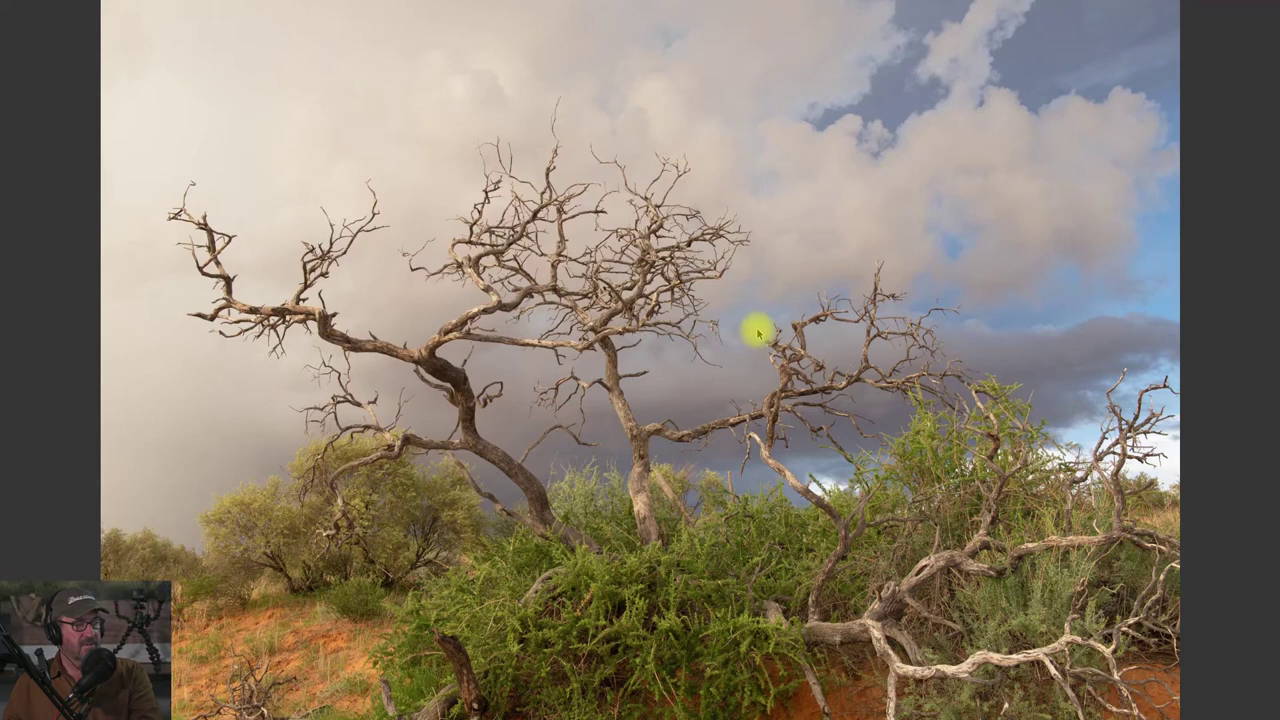
{"action": "key", "text": "Right"}
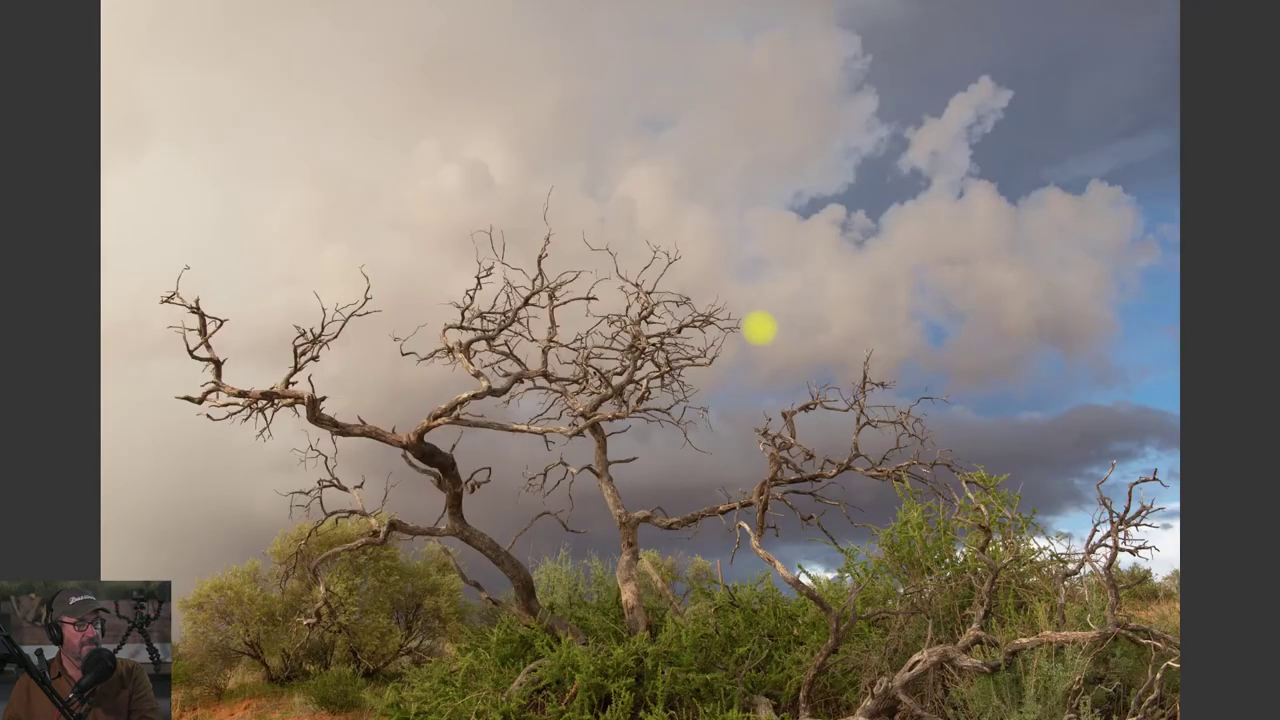
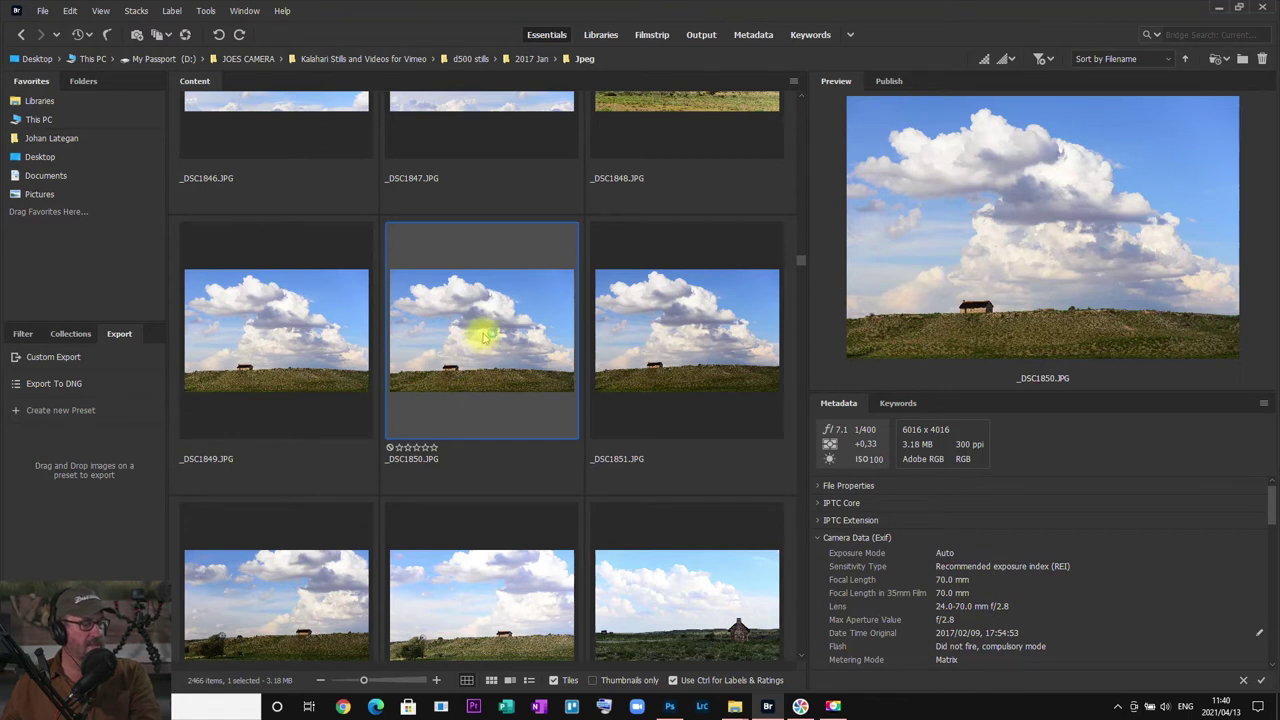
- Open _DSC1850.JPG in Photoshop and launch the Silver Efex Pro 2 filter on it
{"action": "double_click", "coordinate": [482, 337]}
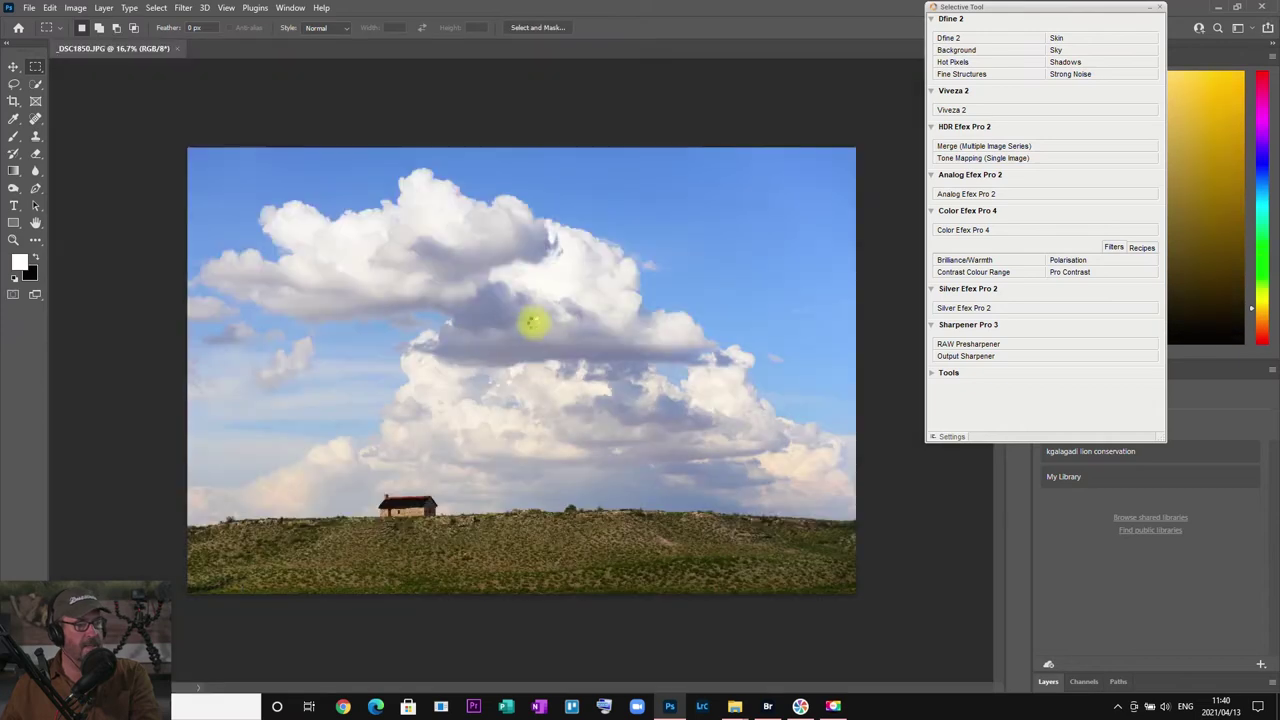
{"action": "left_click", "coordinate": [968, 308]}
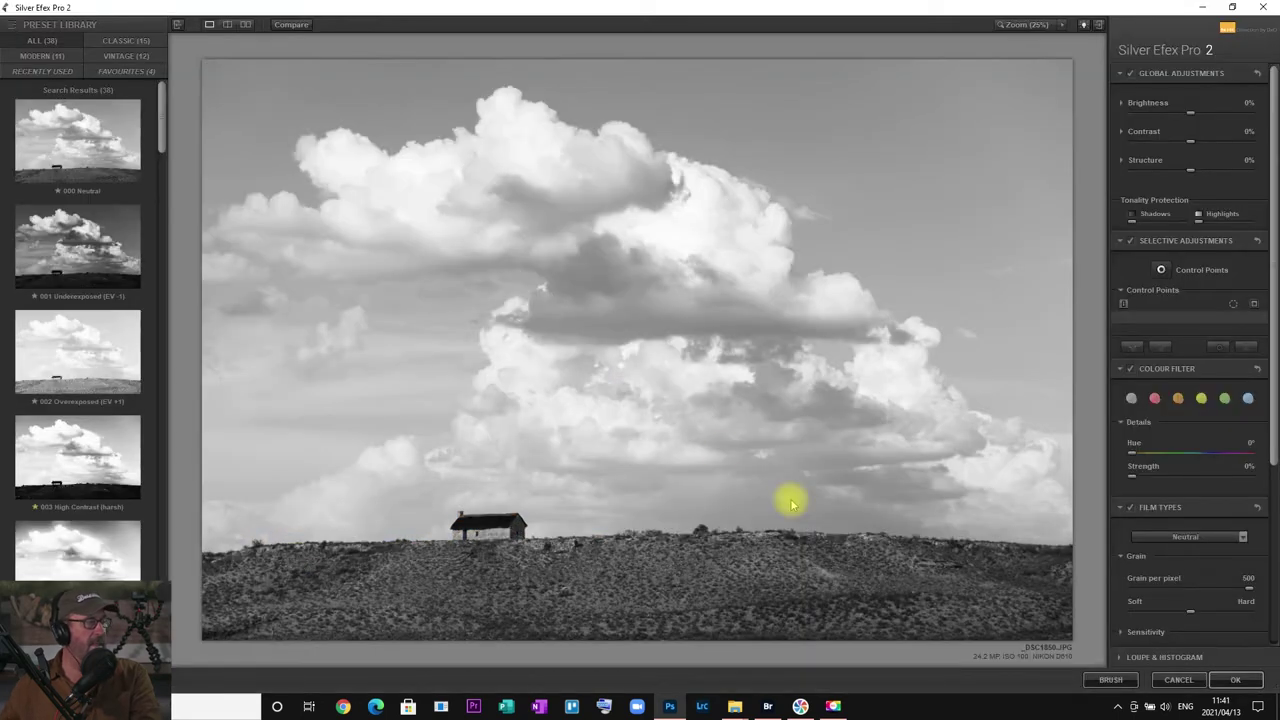
- Try the presets 000 Neutral, 001 Underexposed (EV -1), 002 Overexposed (EV +1), 003 High Contrast (harsh) and 004 High Contrast (smooth)
{"action": "left_click", "coordinate": [118, 153]}
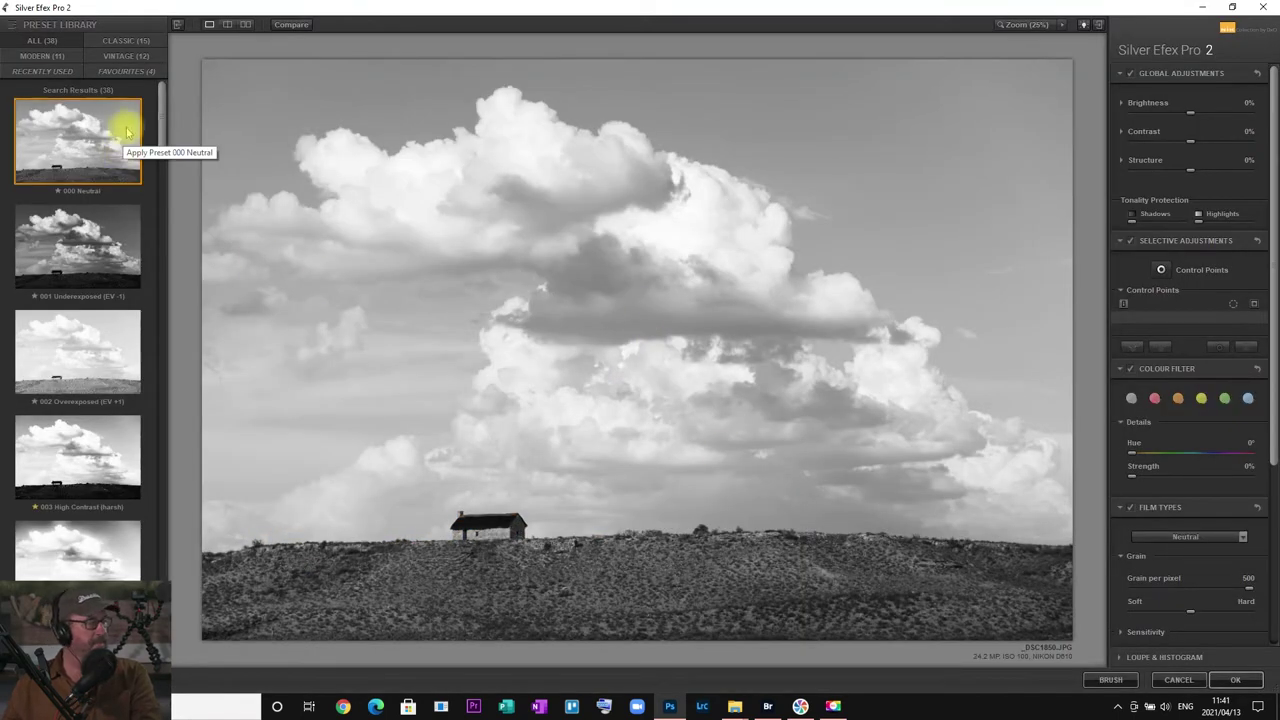
{"action": "key", "text": "Down"}
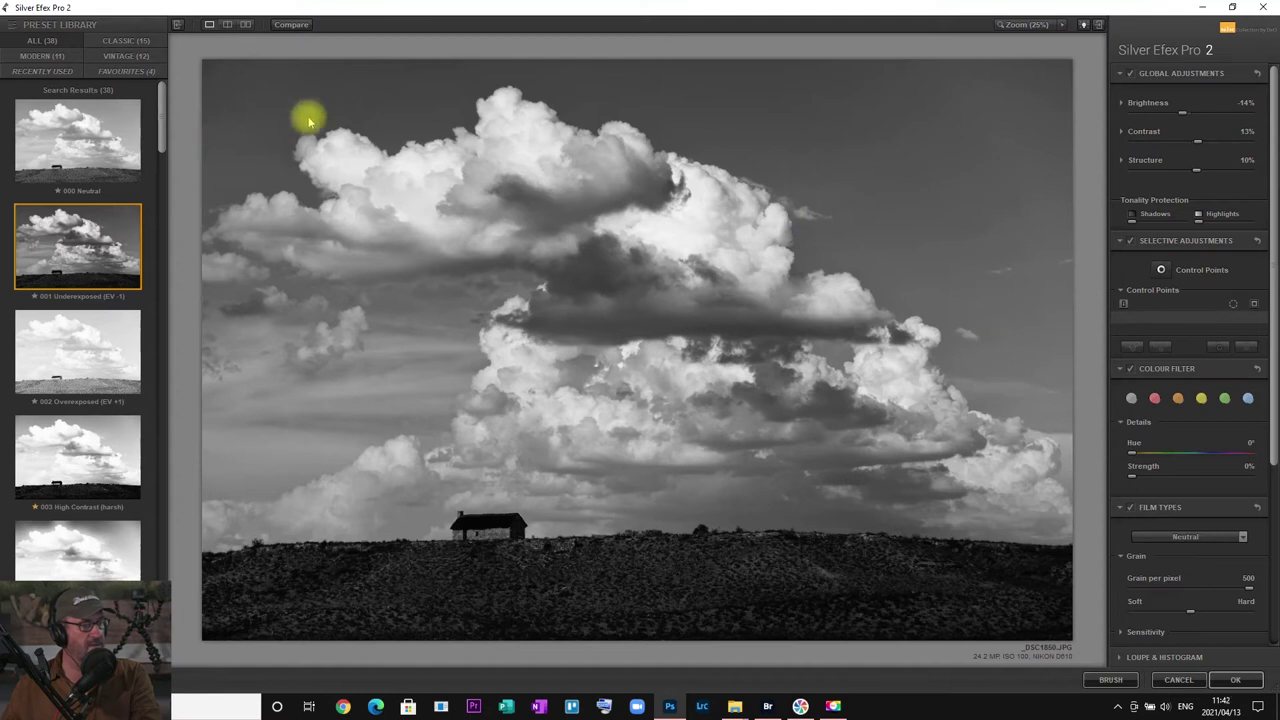
{"action": "left_click", "coordinate": [105, 355]}
{"action": "left_click", "coordinate": [90, 462]}
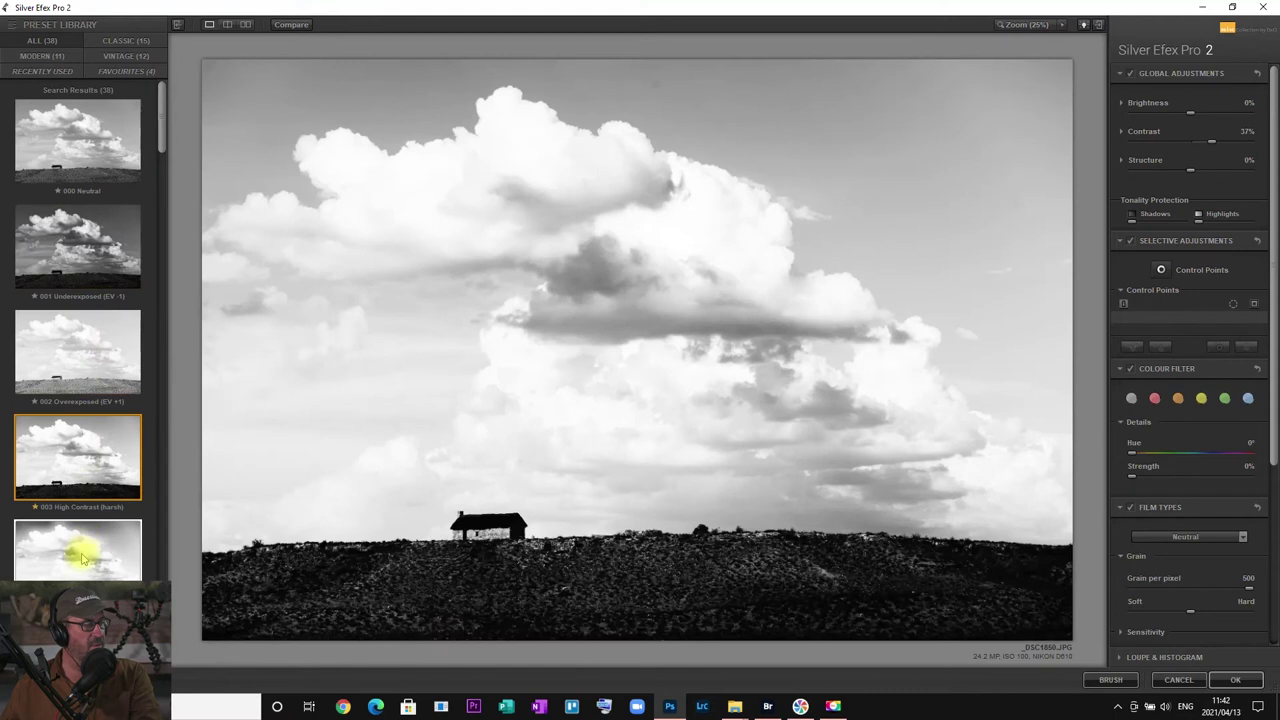
{"action": "left_click", "coordinate": [83, 560]}
- Apply the black-and-white preset 005 High Structure (harsh) to the cloud photo
{"action": "scroll", "coordinate": [85, 545], "scroll_direction": "down", "scroll_amount": 1}
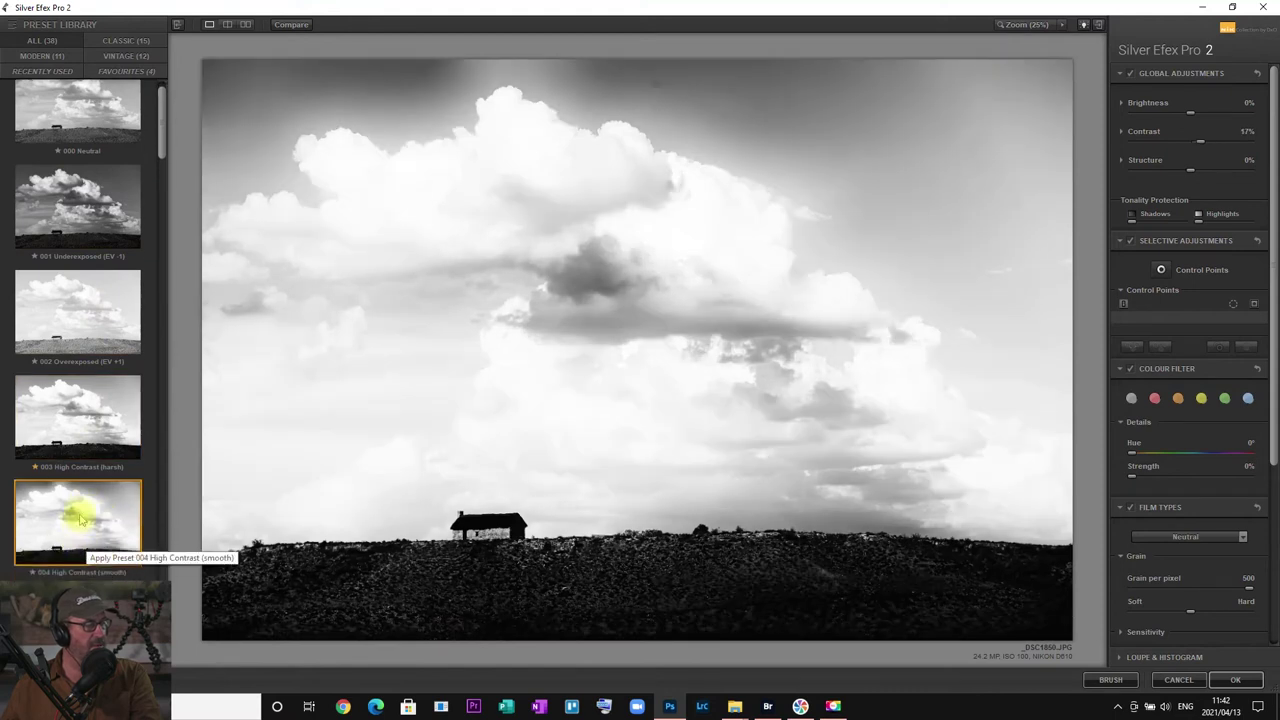
{"action": "scroll", "coordinate": [80, 500], "scroll_direction": "down", "scroll_amount": 1}
{"action": "scroll", "coordinate": [80, 483], "scroll_direction": "down", "scroll_amount": 3}
{"action": "left_click", "coordinate": [75, 432]}
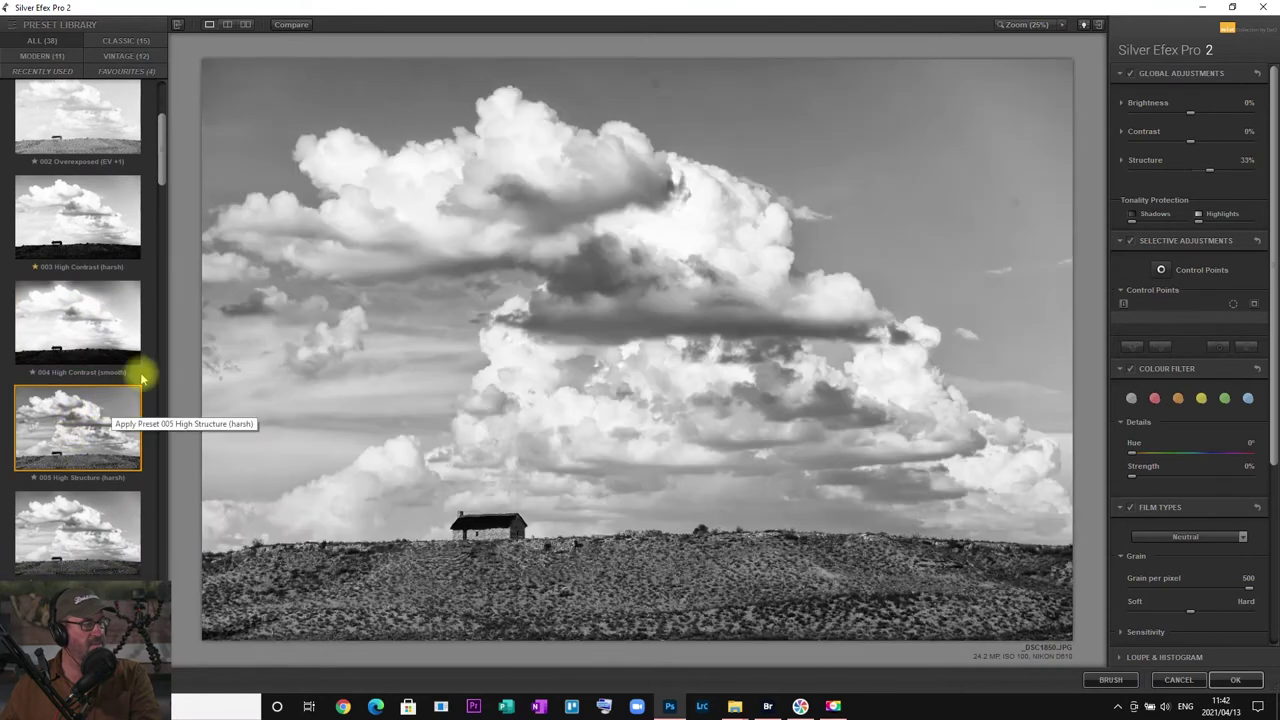
- Try the presets 009 Low Key 1, 010 Low Key 2, 014 Grad ND (EV -2) and 024 Full Contrast and Structure
{"action": "scroll", "coordinate": [86, 480], "scroll_direction": "down", "scroll_amount": 1}
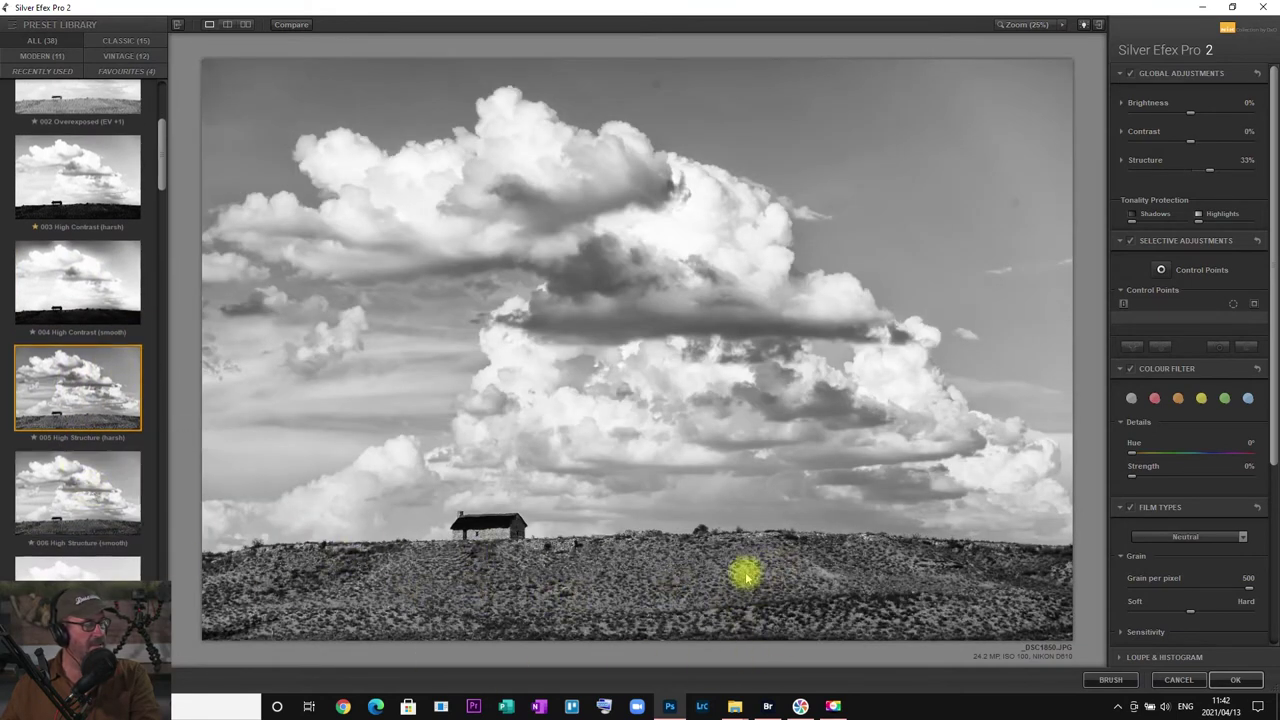
{"action": "scroll", "coordinate": [76, 488], "scroll_direction": "down", "scroll_amount": 2}
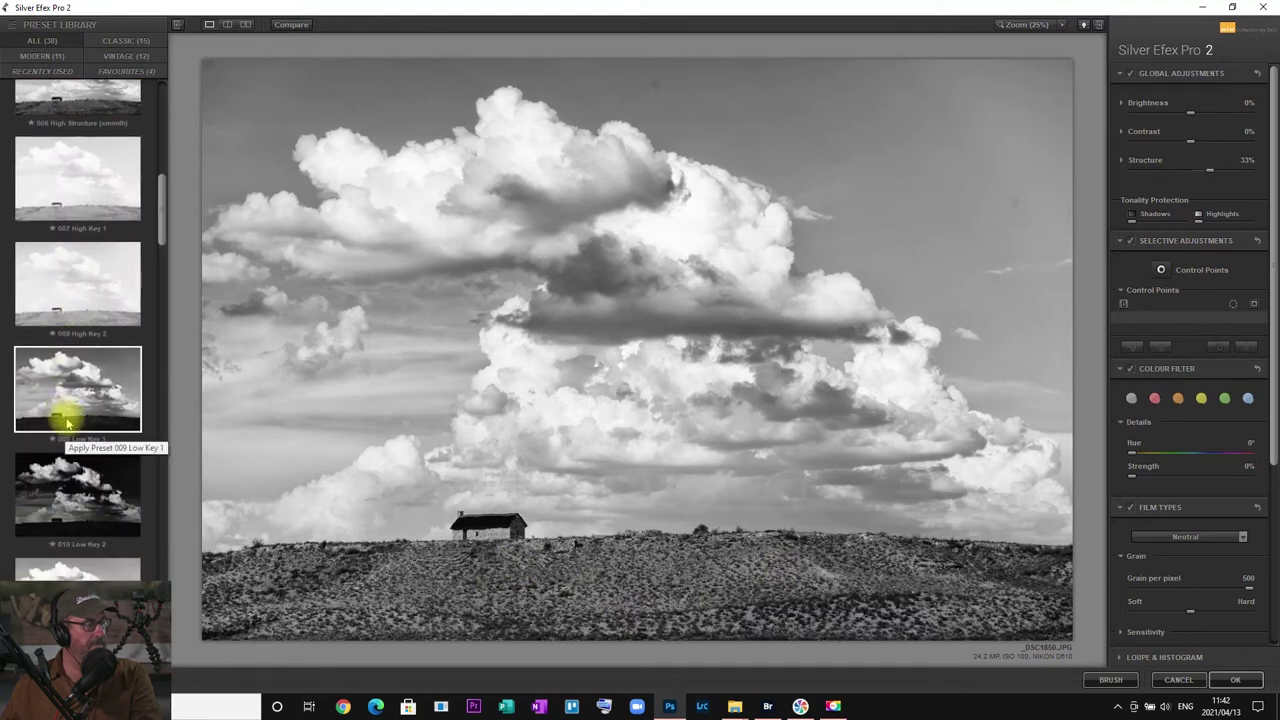
{"action": "left_click", "coordinate": [68, 424]}
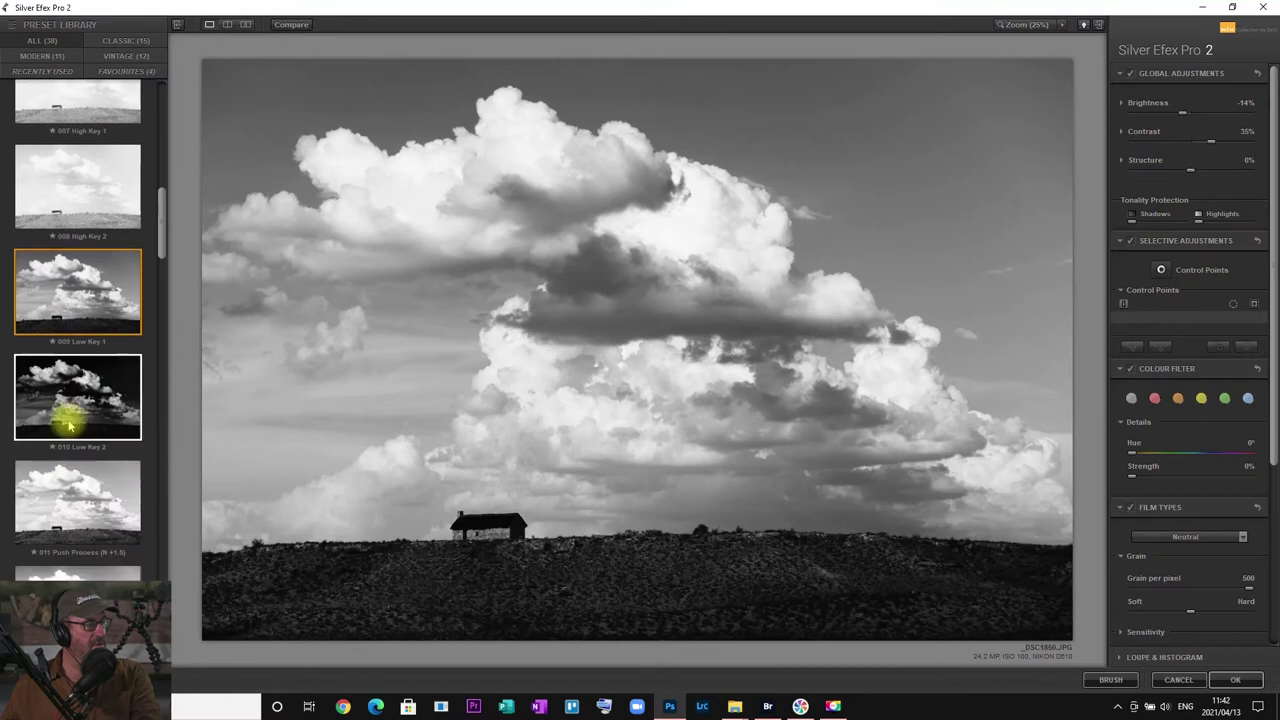
{"action": "left_click", "coordinate": [68, 424]}
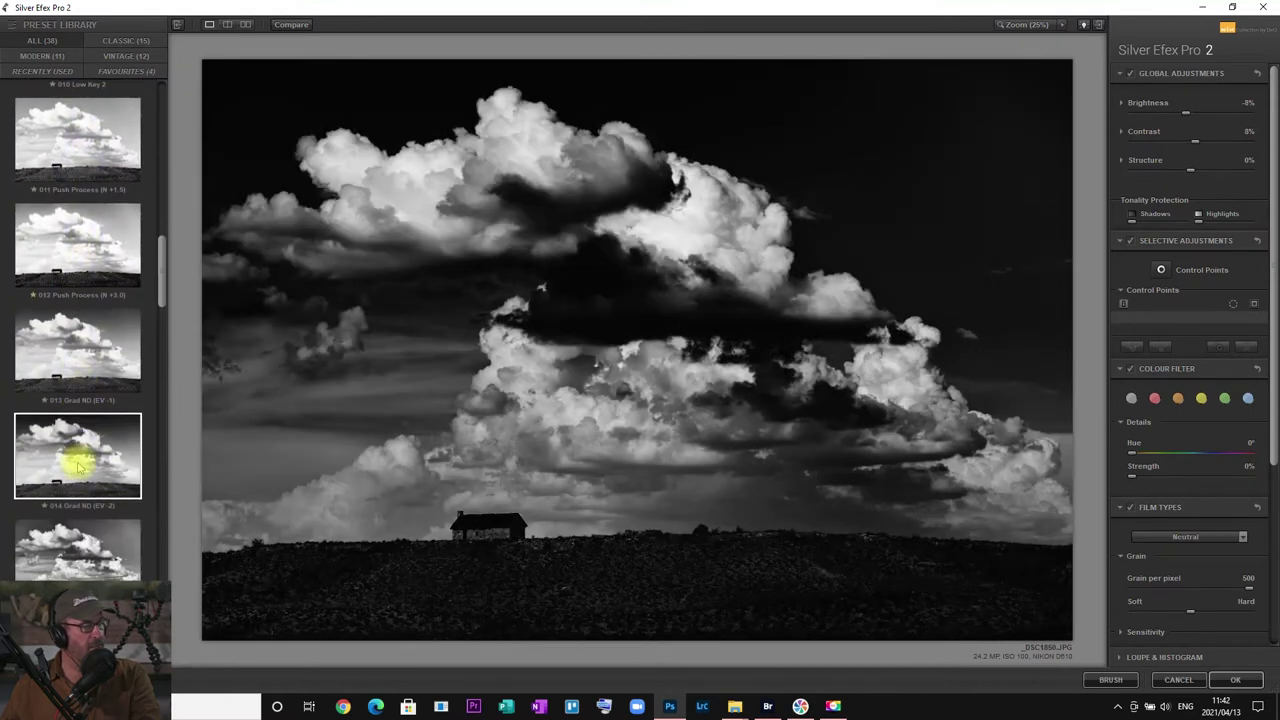
{"action": "left_click", "coordinate": [79, 465]}
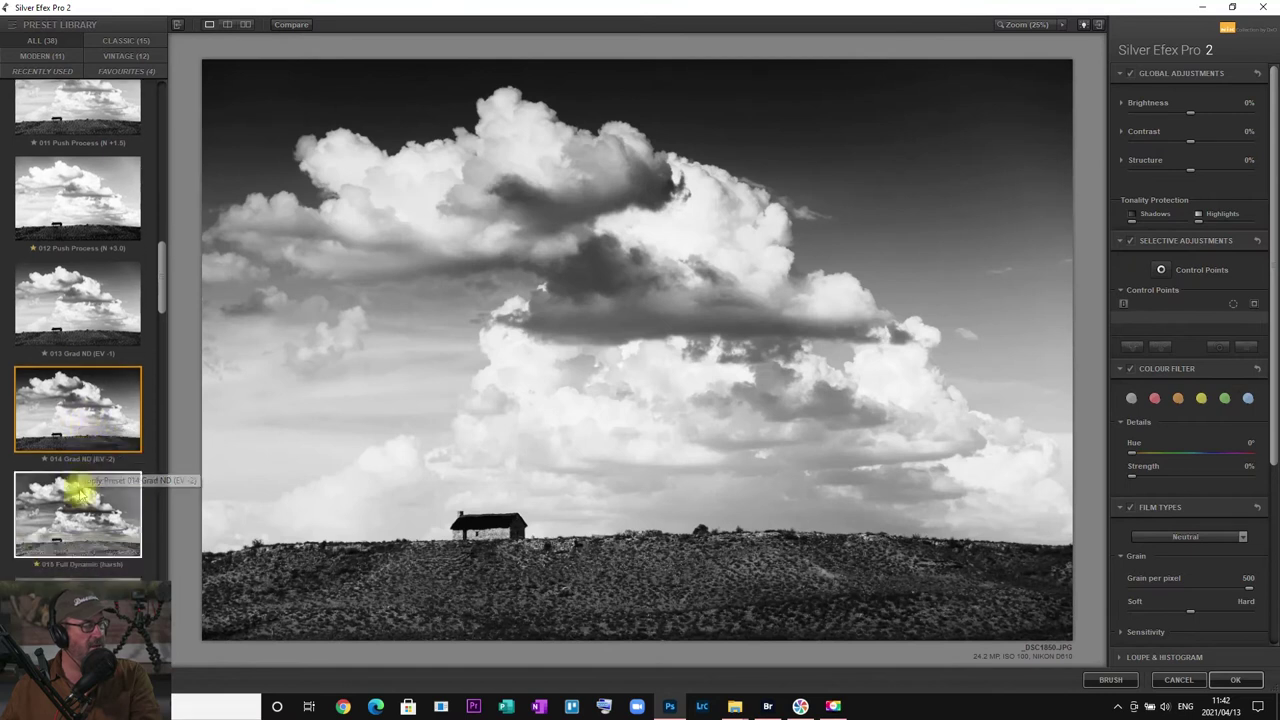
{"action": "left_click", "coordinate": [77, 402]}
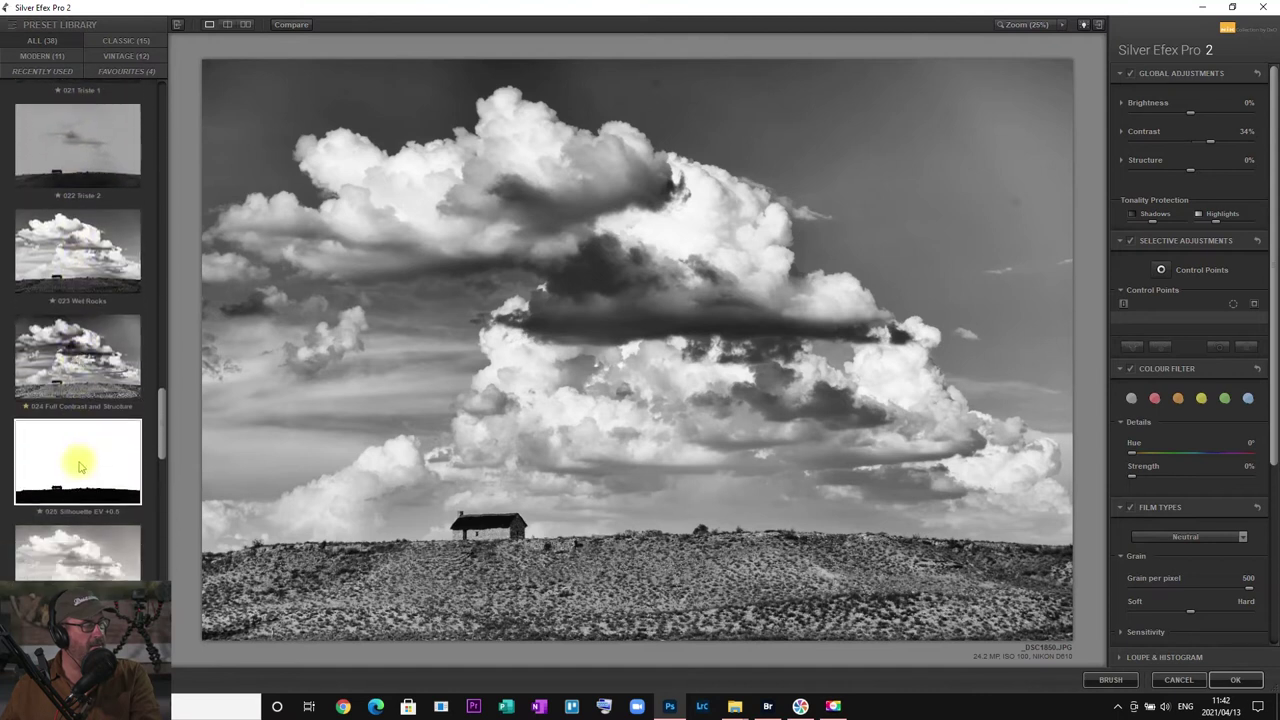
{"action": "left_click", "coordinate": [80, 348]}
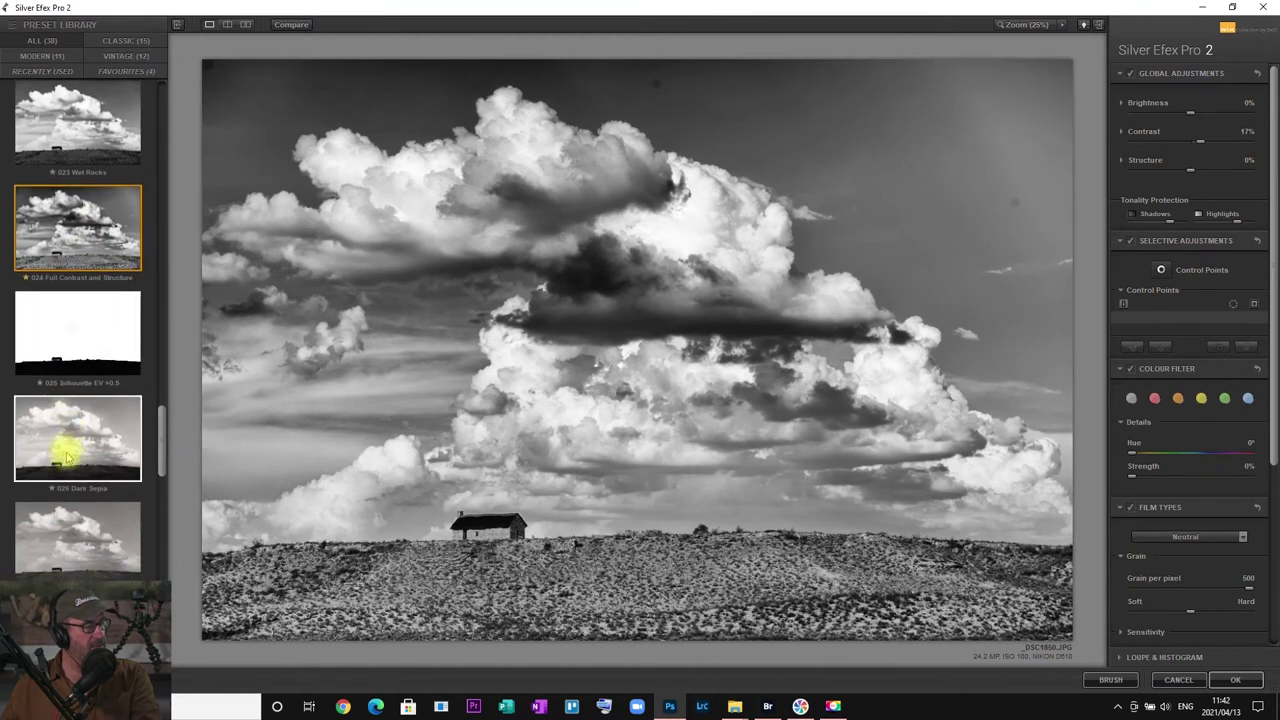
- Try the preset 030 Film Noir 1 on the cloud photo and cancel the Silver Efex Pro 2 filter
{"action": "scroll", "coordinate": [67, 456], "scroll_direction": "down", "scroll_amount": 5}
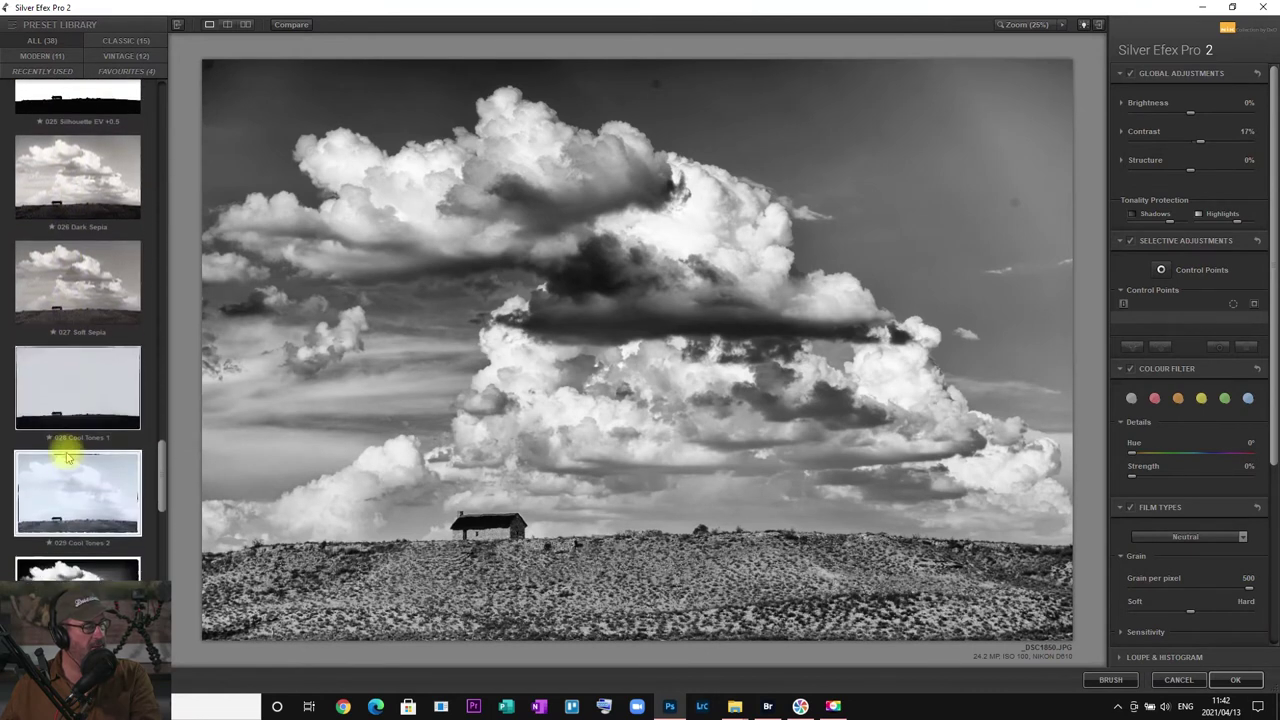
{"action": "scroll", "coordinate": [67, 456], "scroll_direction": "down", "scroll_amount": 1}
{"action": "left_click", "coordinate": [70, 435]}
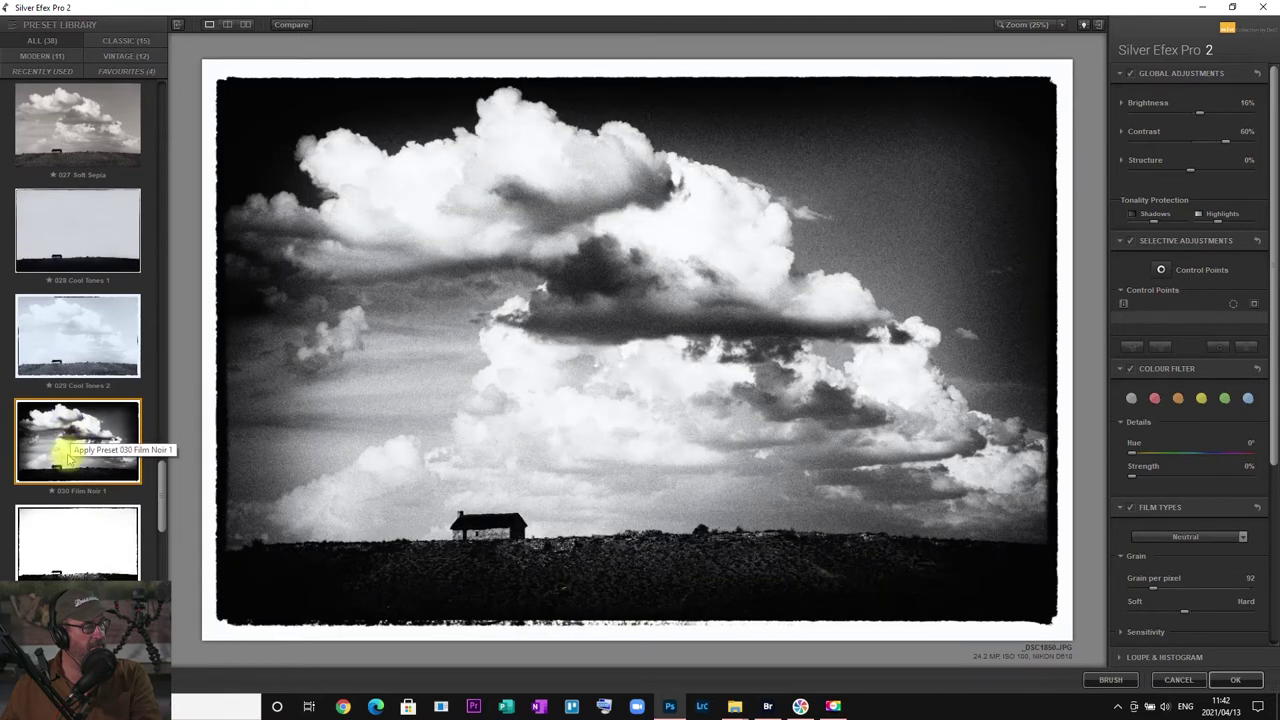
{"action": "scroll", "coordinate": [72, 452], "scroll_direction": "up", "scroll_amount": 4}
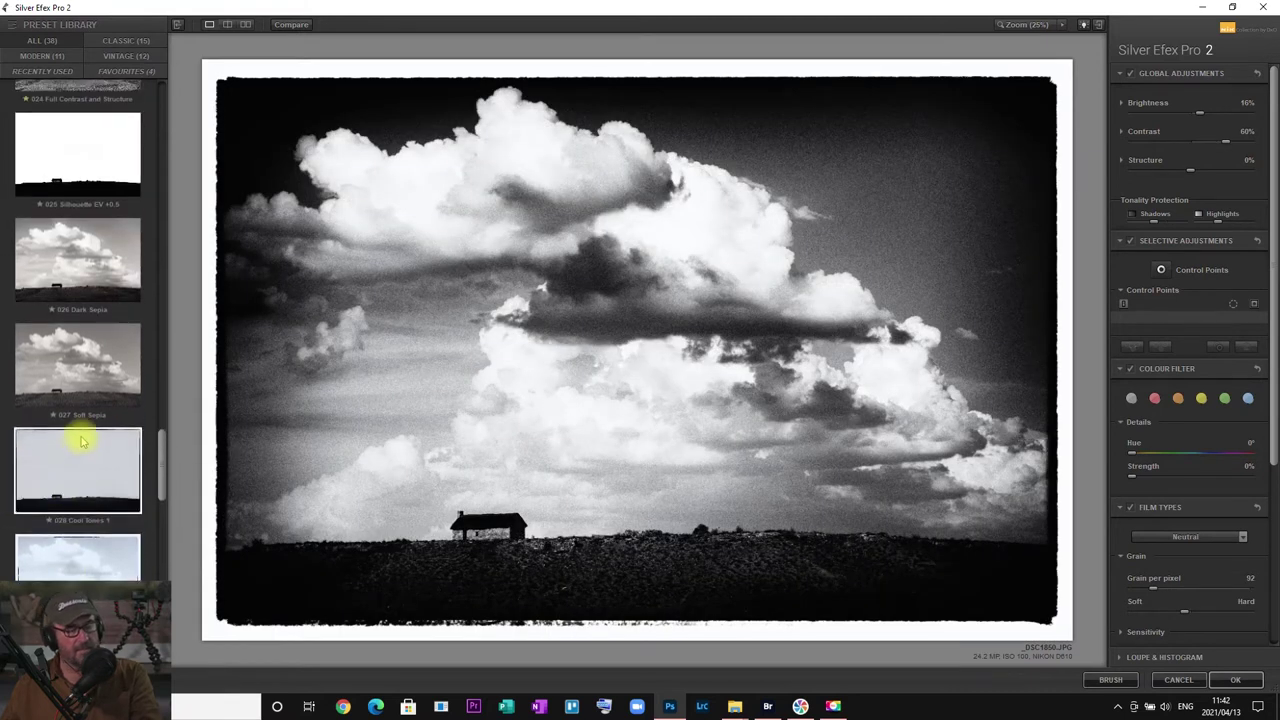
{"action": "left_click", "coordinate": [1168, 681]}
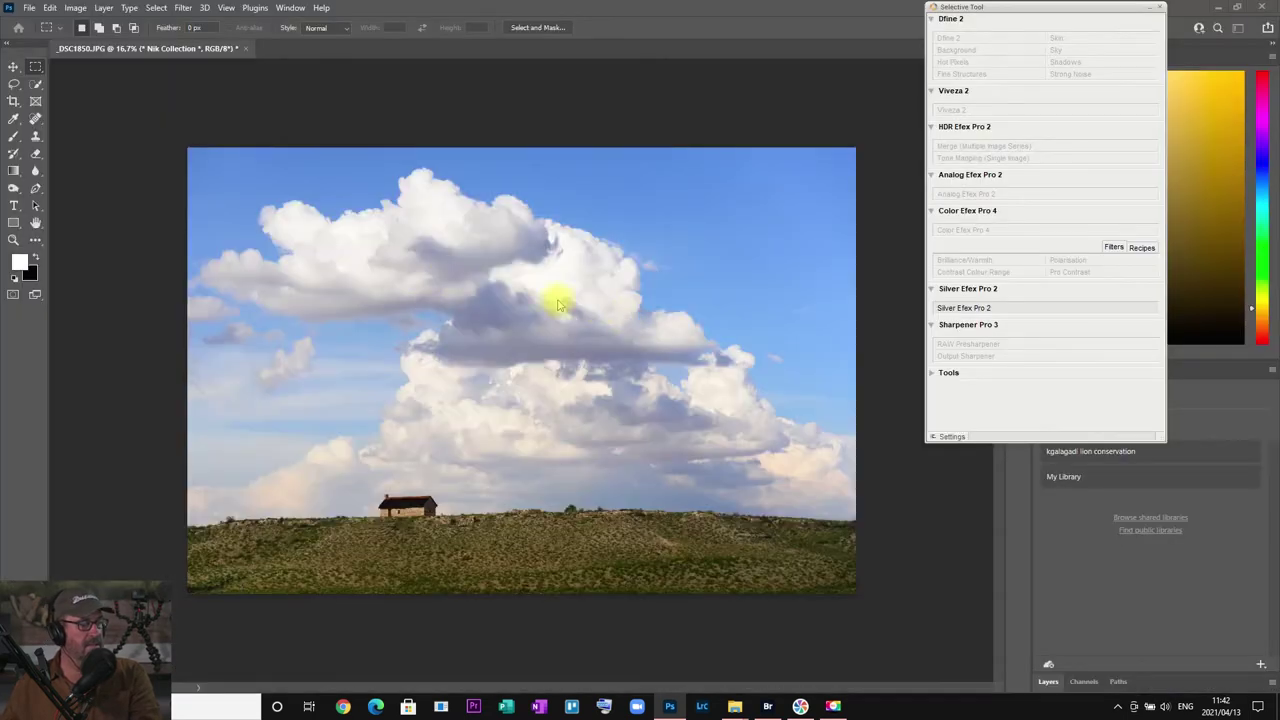
- Switch to Bridge, examine the rainbow photo _DSC1877.JPG from the Jpeg folder in full-screen preview and open it in Photoshop
{"action": "left_click", "coordinate": [767, 706]}
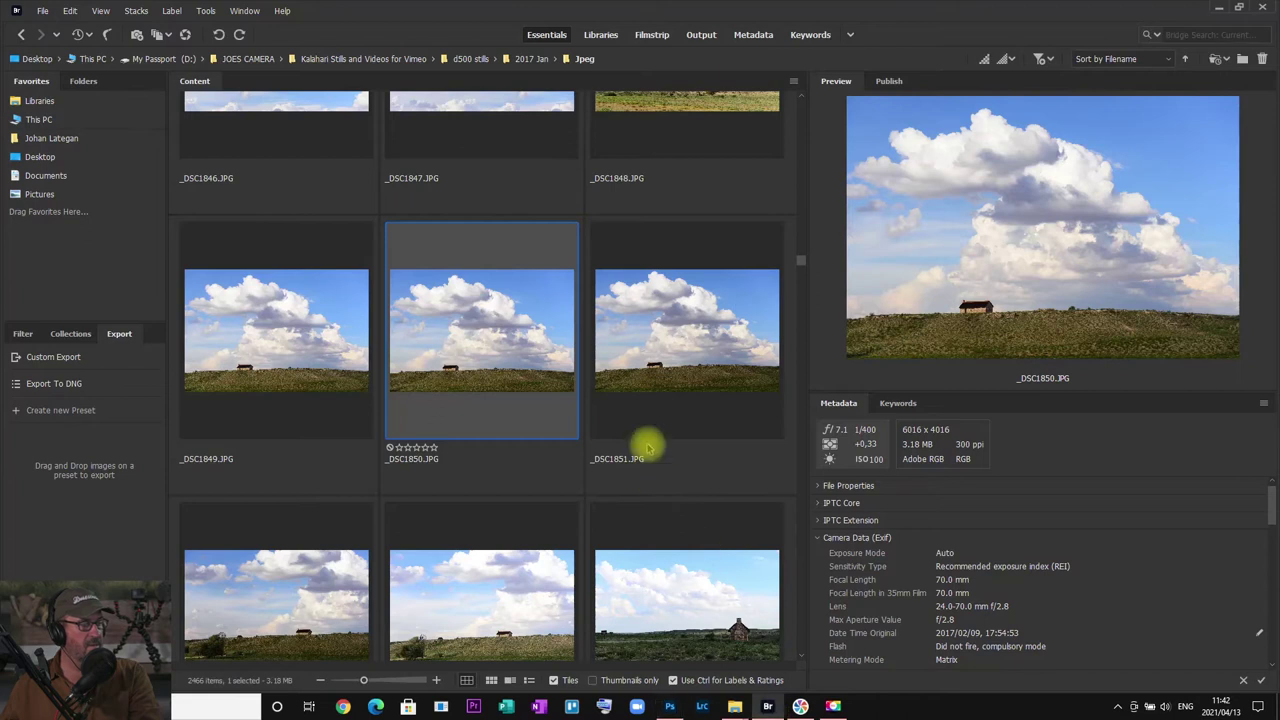
{"action": "scroll", "coordinate": [530, 425], "scroll_direction": "down", "scroll_amount": 5}
{"action": "scroll", "coordinate": [494, 422], "scroll_direction": "down", "scroll_amount": 6}
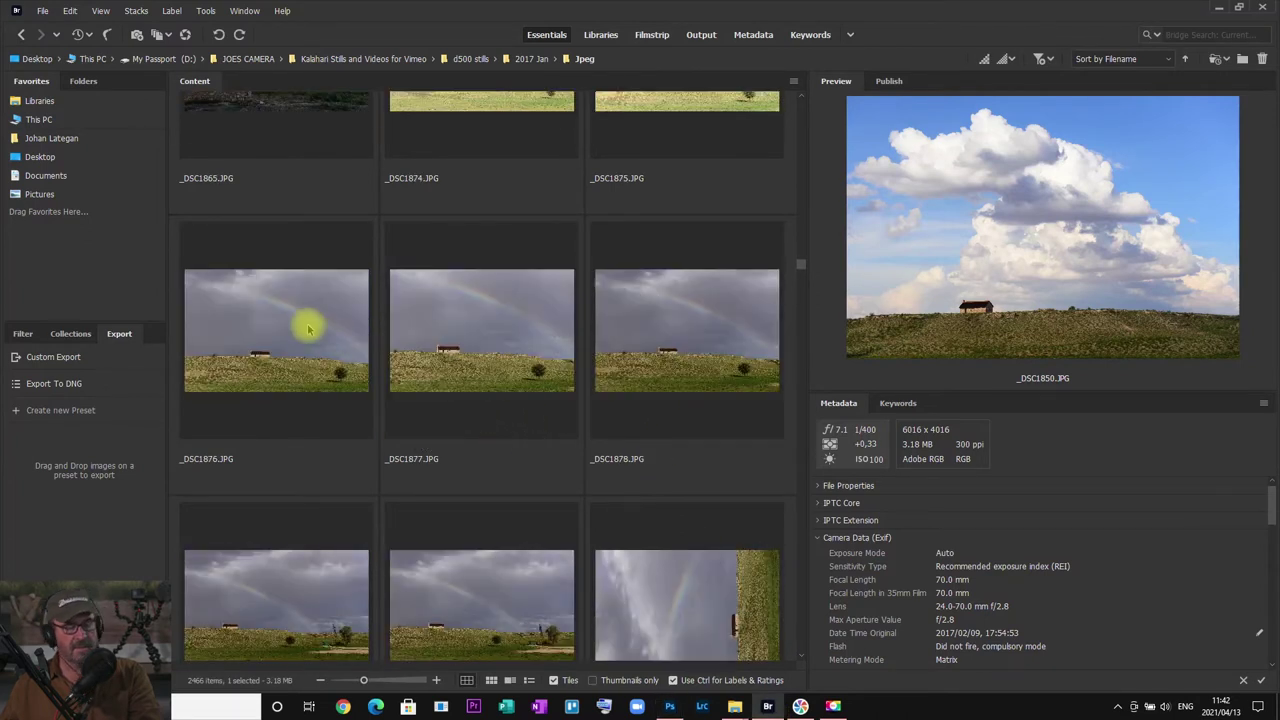
{"action": "left_click", "coordinate": [313, 330]}
{"action": "key", "text": "space"}
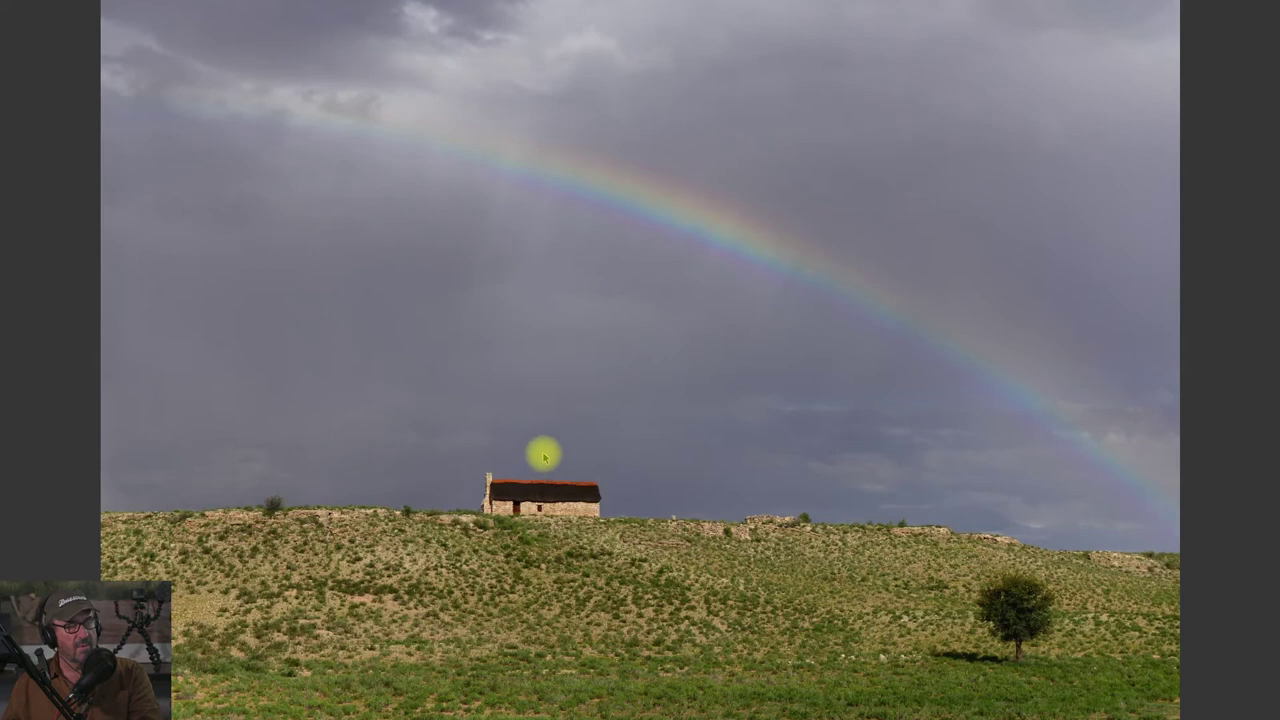
{"action": "key", "text": "space"}
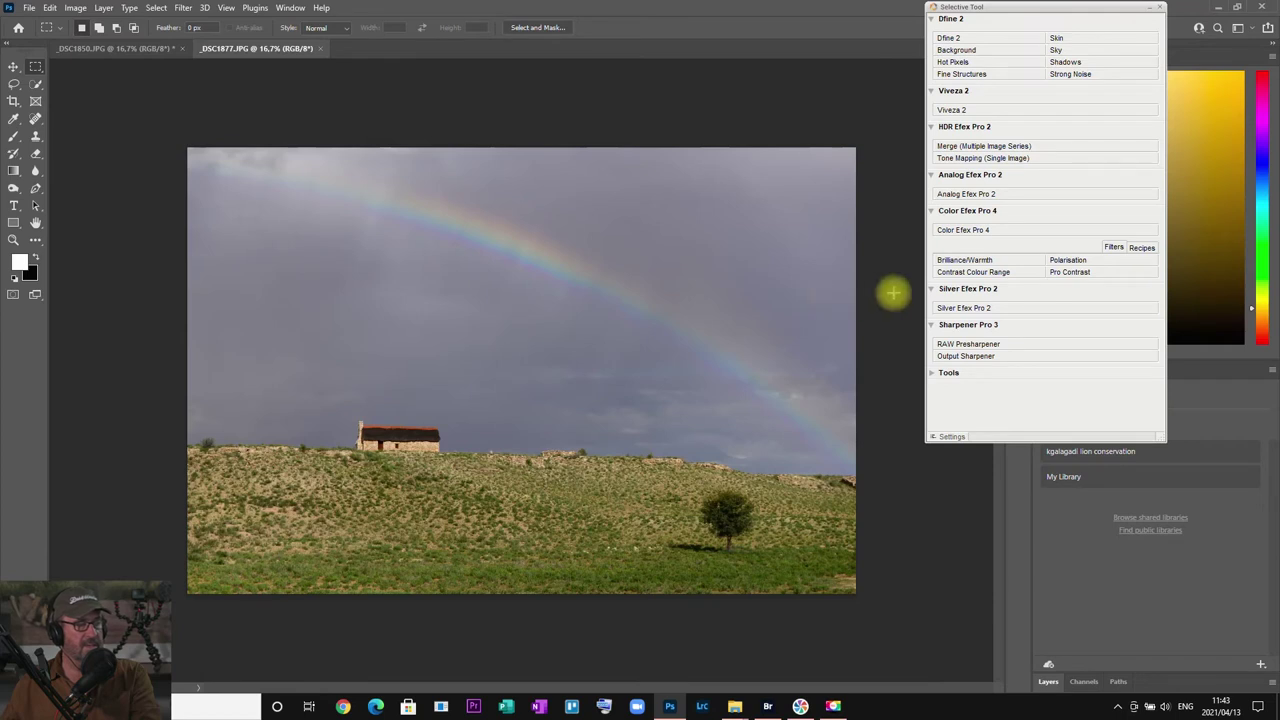
- Launch Color Efex Pro 4 on _DSC1877.JPG and try the Contrast Colour Range presets from 01 - Red to 04 - Magenta
{"action": "left_click", "coordinate": [970, 231]}
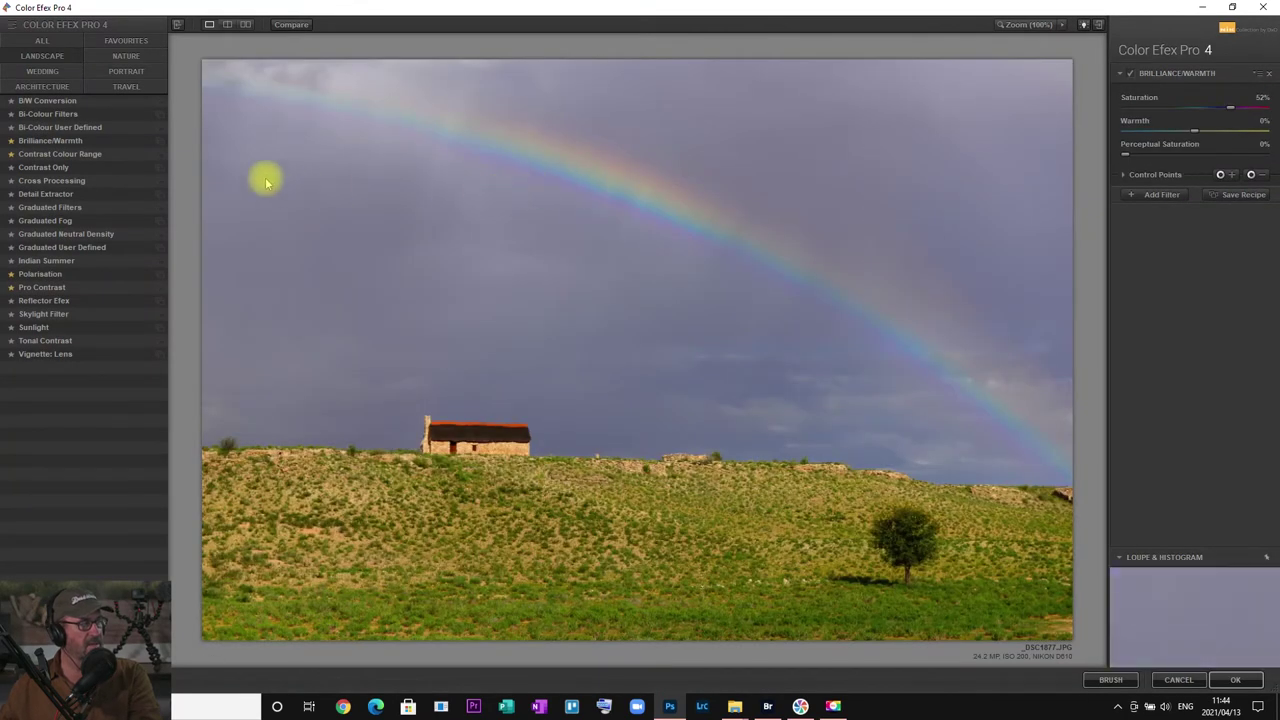
{"action": "left_click", "coordinate": [160, 154]}
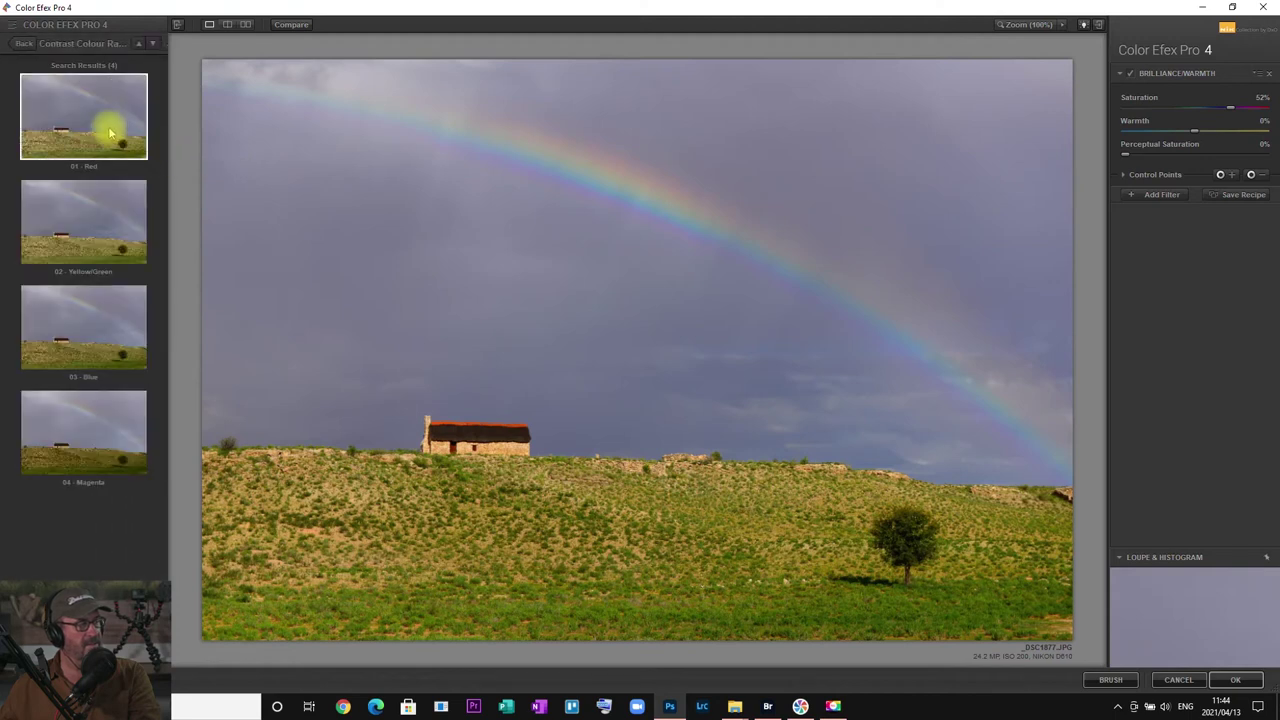
{"action": "left_click", "coordinate": [112, 129]}
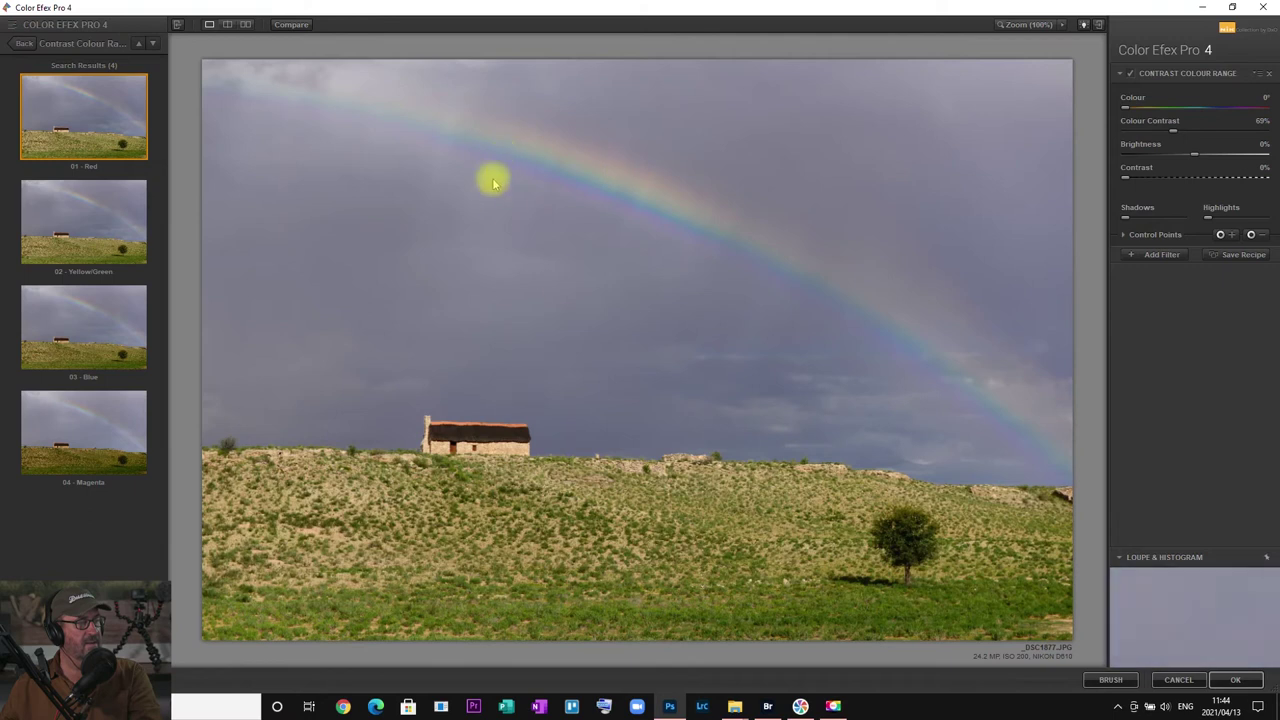
{"action": "key", "text": "Down"}
{"action": "key", "text": "Down"}
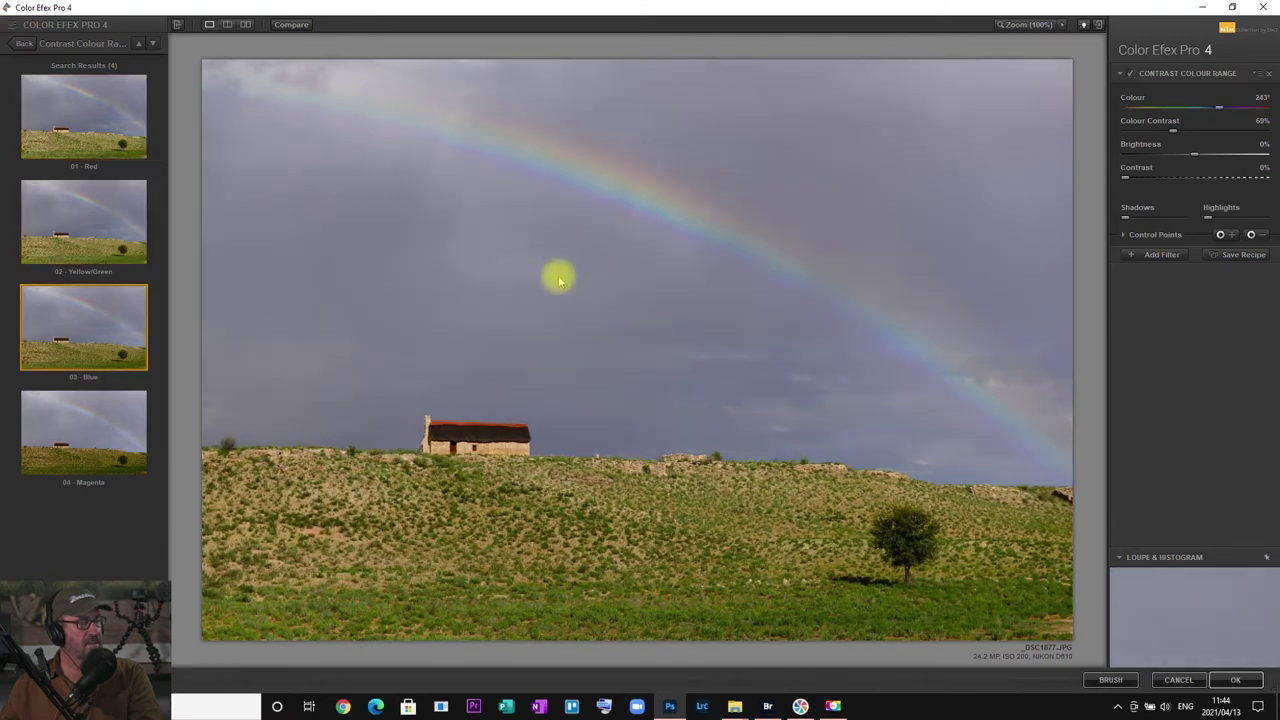
{"action": "key", "text": "Down"}
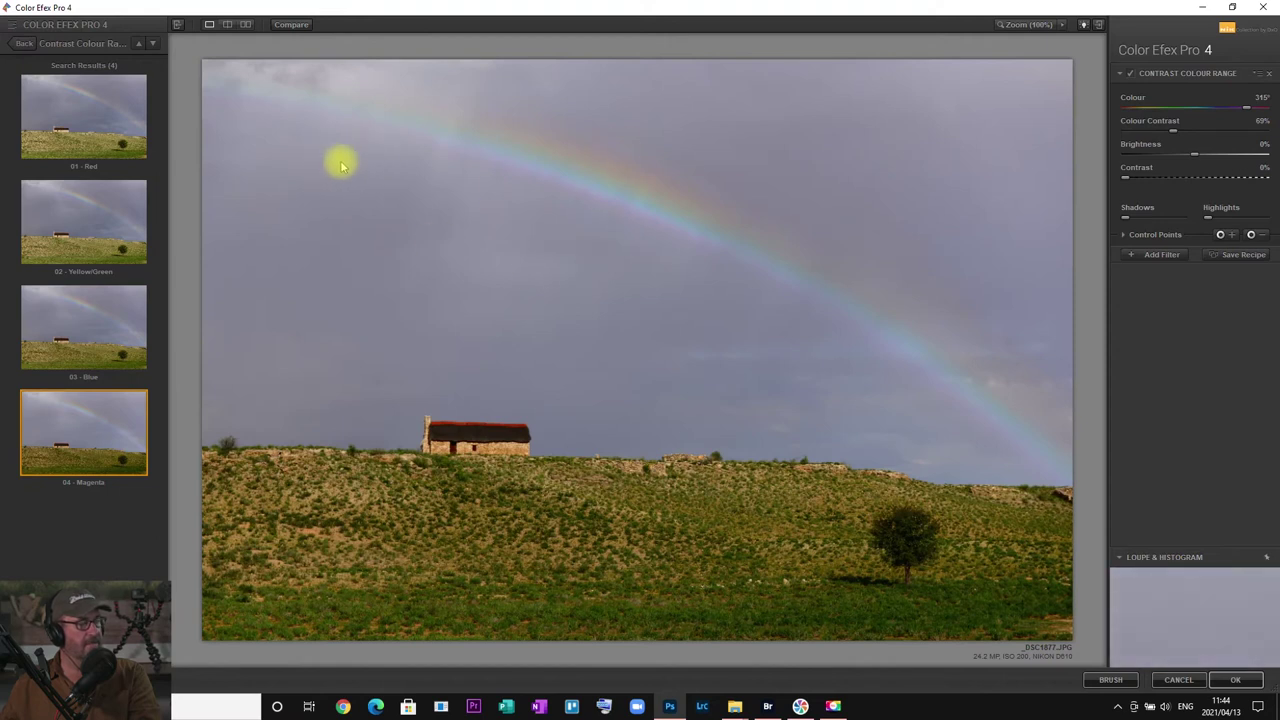
- Try all six Brilliance/Warmth presets on the rainbow photo, starting with 01 - Neutral, and cancel the Color Efex Pro 4 filter
{"action": "left_click", "coordinate": [25, 46]}
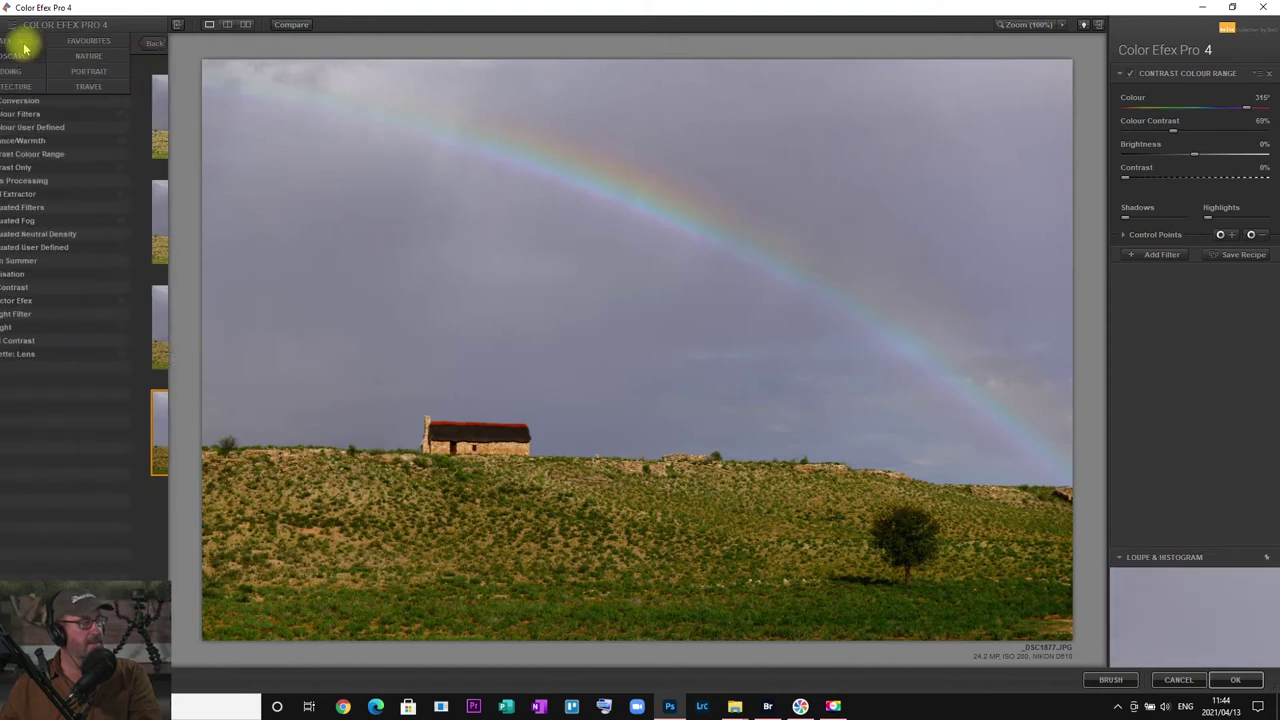
{"action": "left_click", "coordinate": [150, 141]}
{"action": "left_click", "coordinate": [110, 117]}
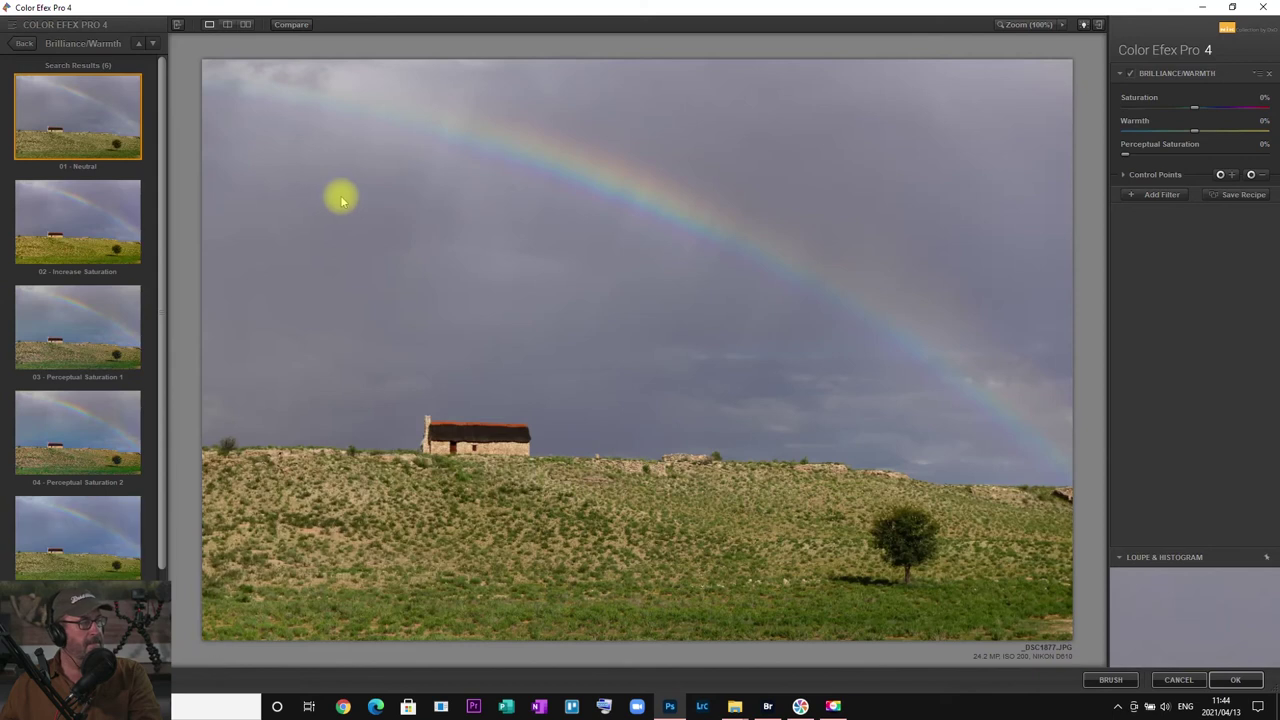
{"action": "key", "text": "Down"}
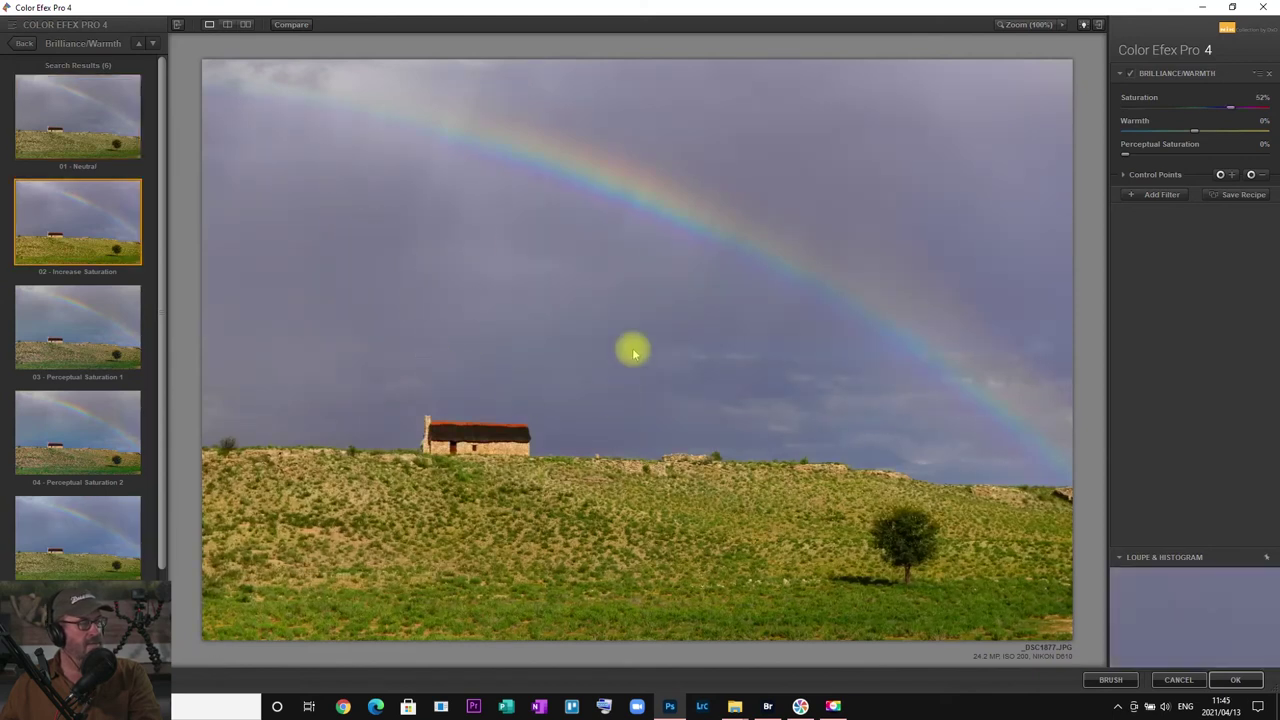
{"action": "key", "text": "Down"}
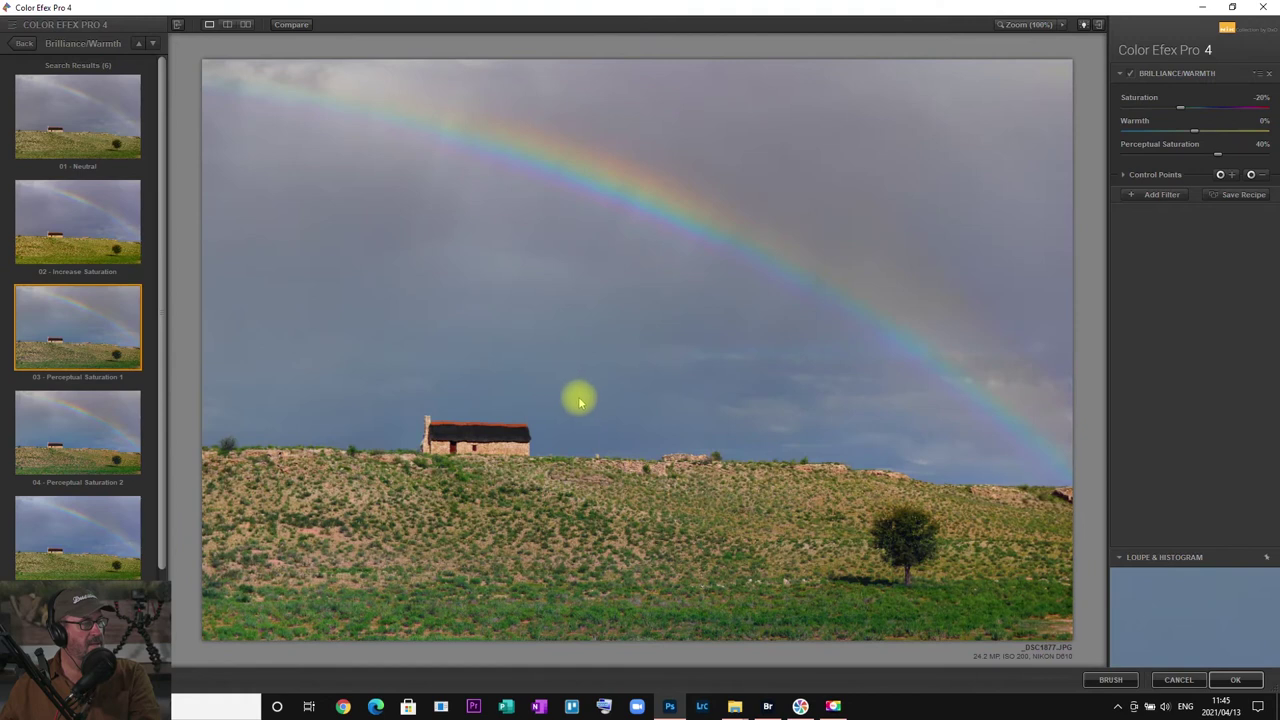
{"action": "key", "text": "Down"}
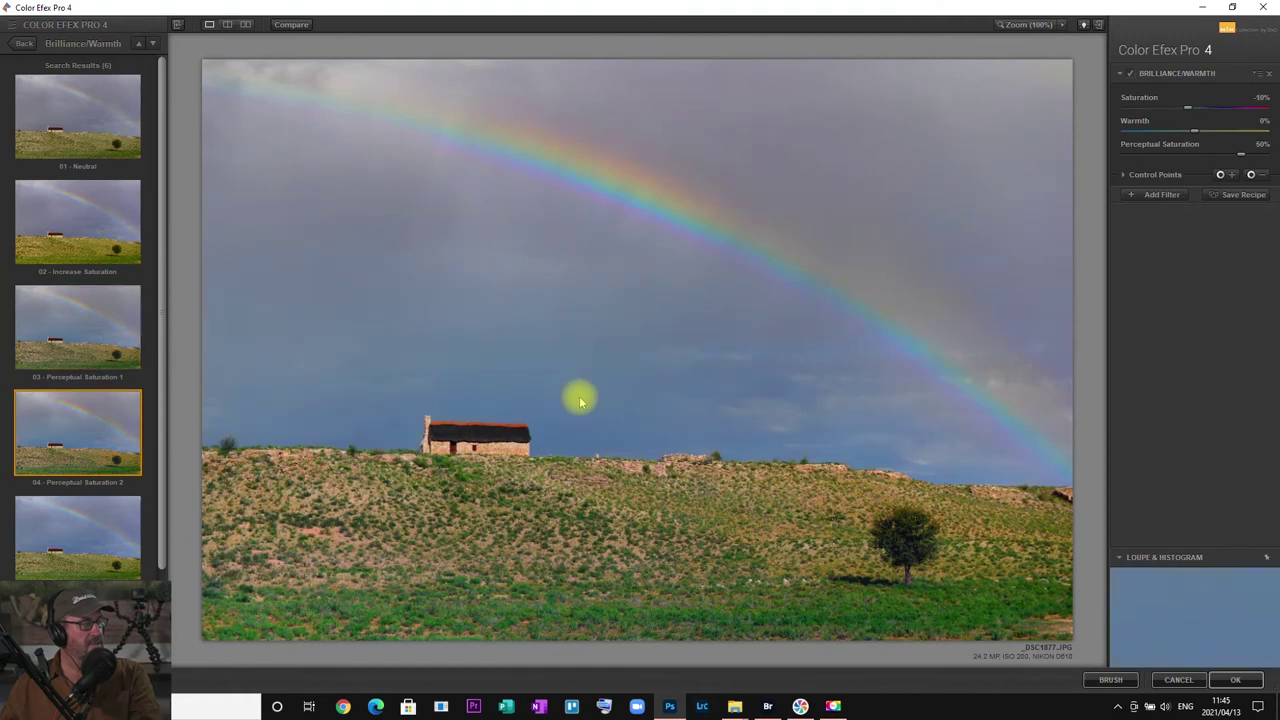
{"action": "key", "text": "Down"}
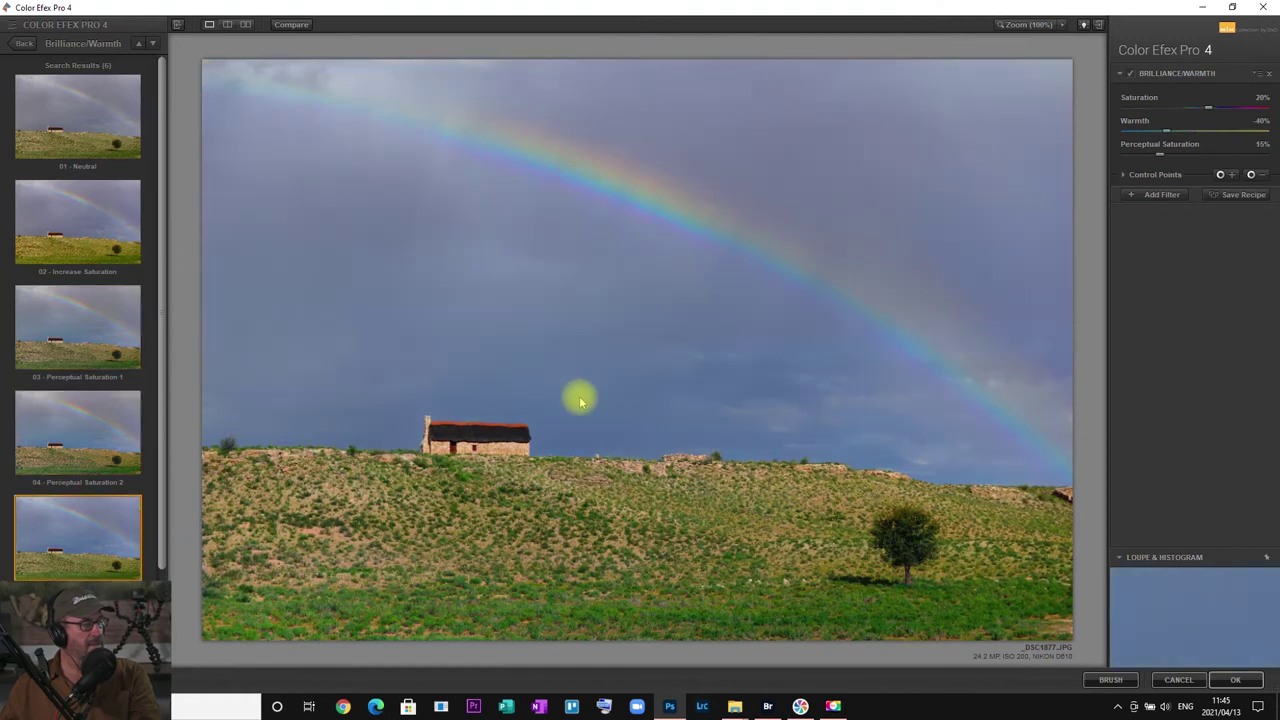
{"action": "key", "text": "Down"}
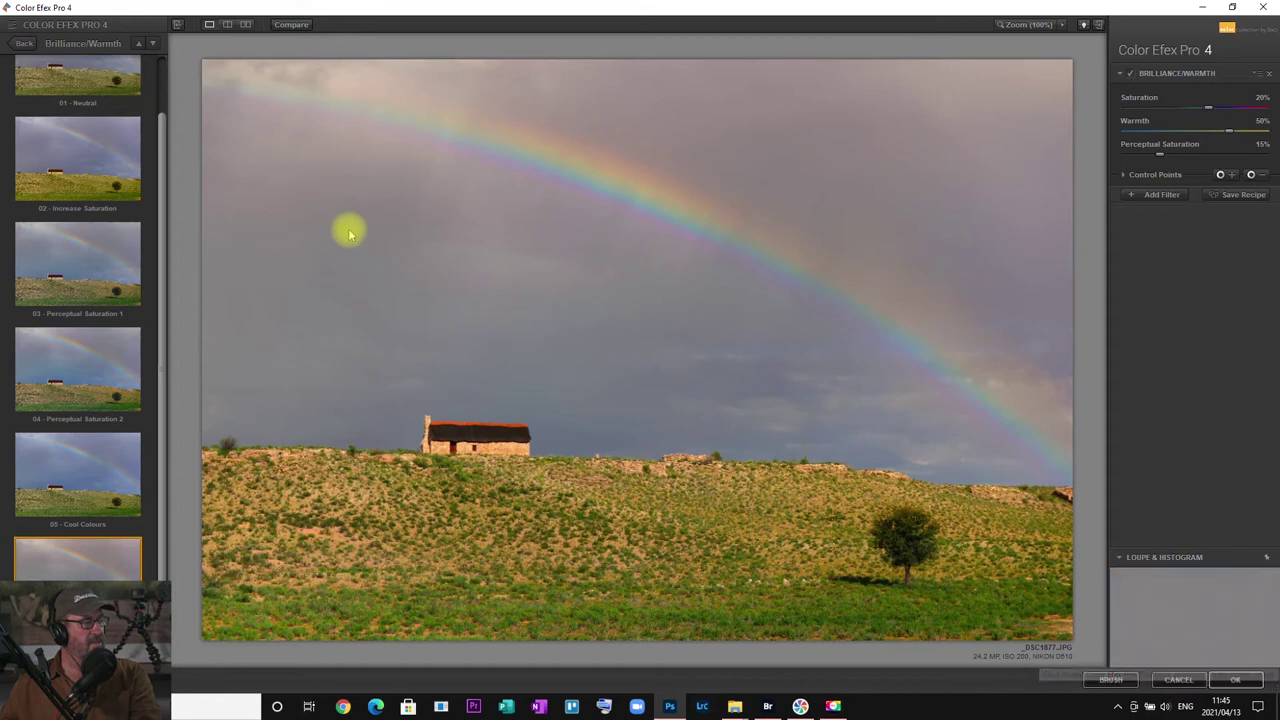
{"action": "left_click", "coordinate": [1179, 680]}
- Switch to Bridge, examine the portrait-format rainbow photo _DSC1881.JPG in full-screen preview and open it in Photoshop
{"action": "key", "text": "alt+Tab"}
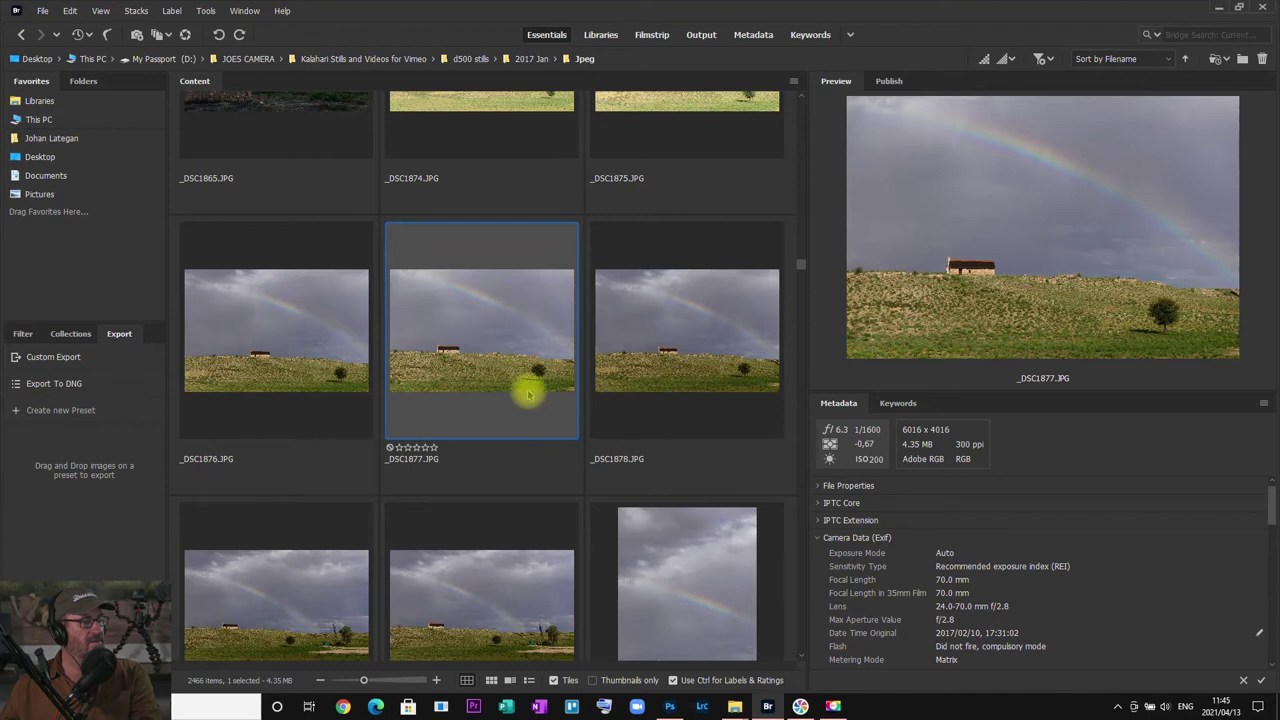
{"action": "left_click", "coordinate": [676, 573]}
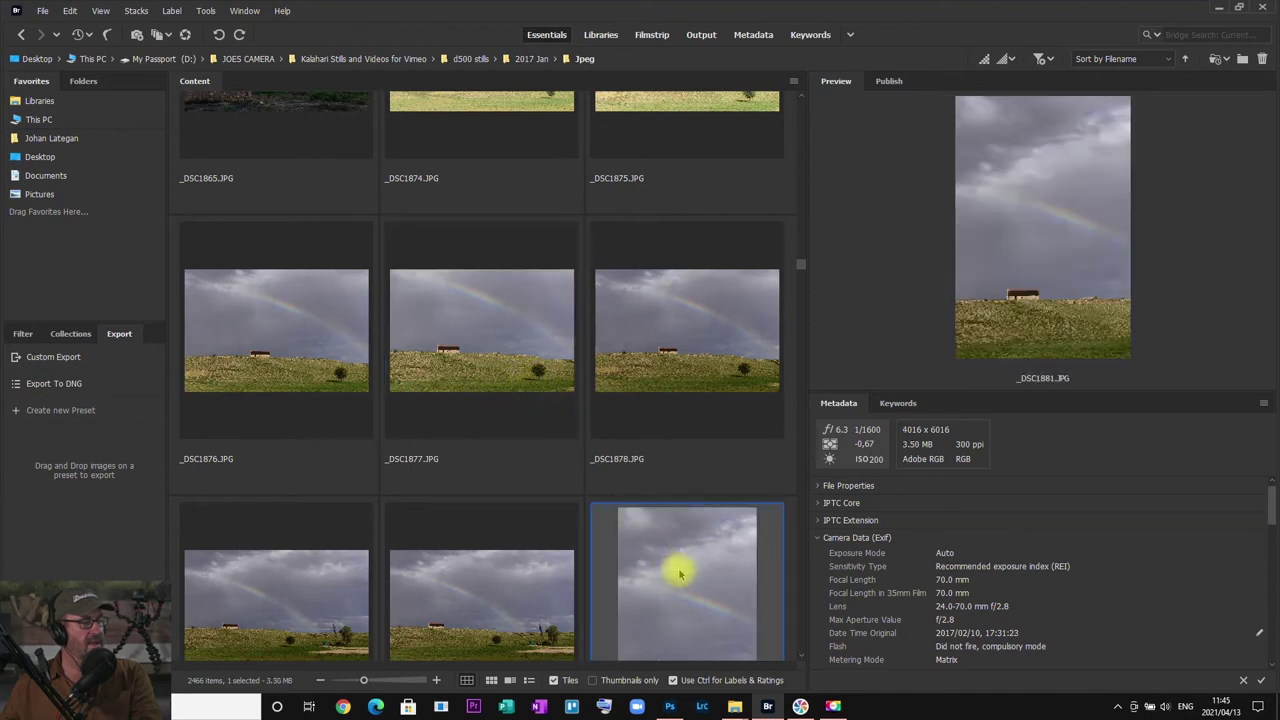
{"action": "key", "text": "space"}
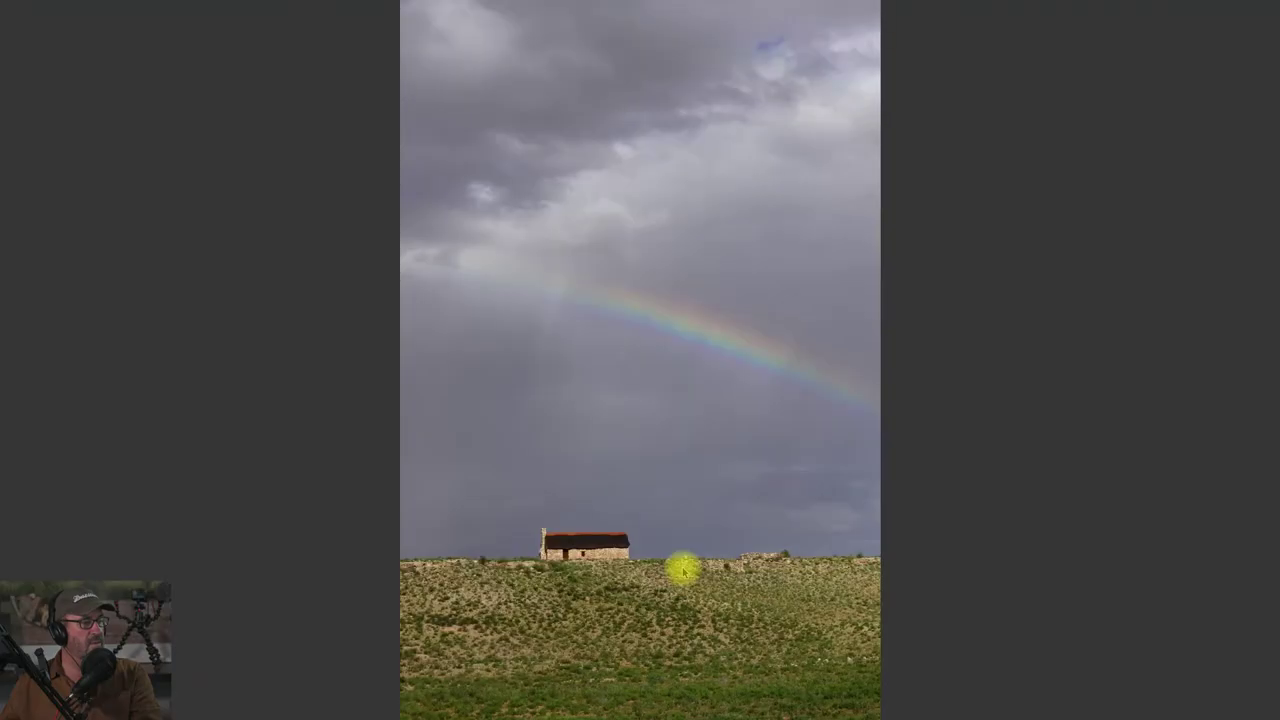
{"action": "left_click", "coordinate": [686, 498]}
{"action": "left_click", "coordinate": [686, 498]}
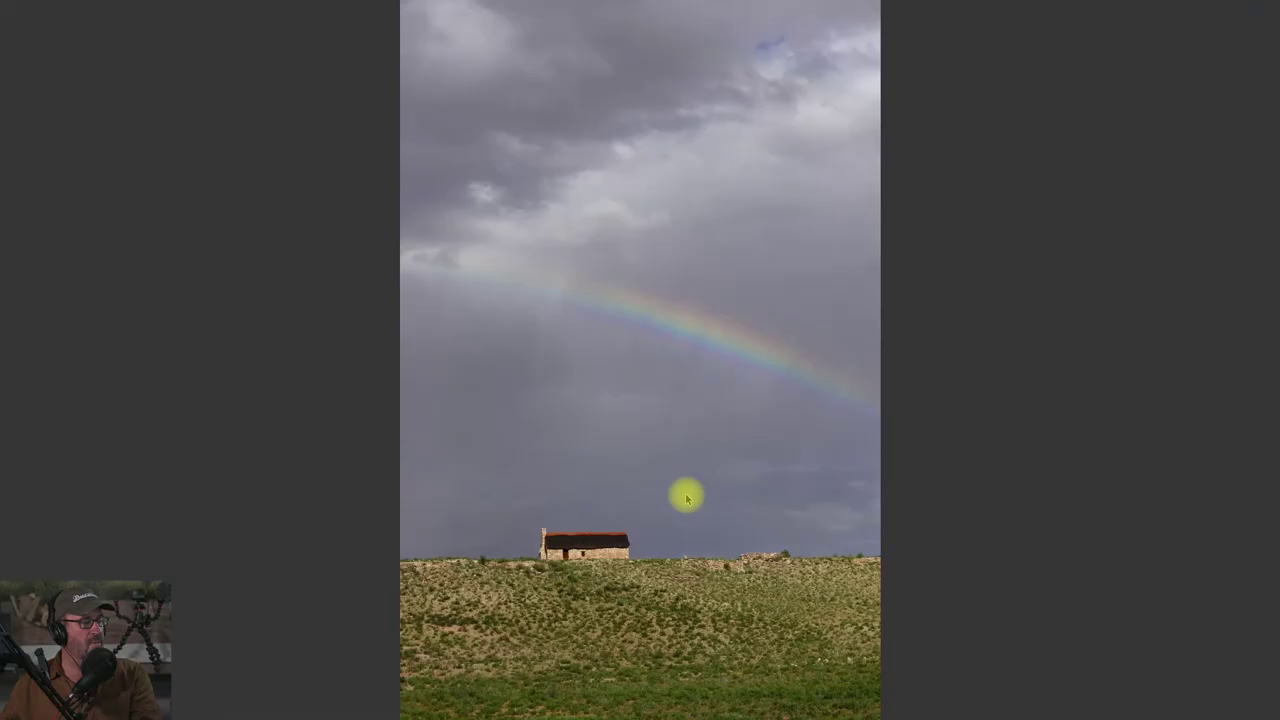
{"action": "key", "text": "space"}
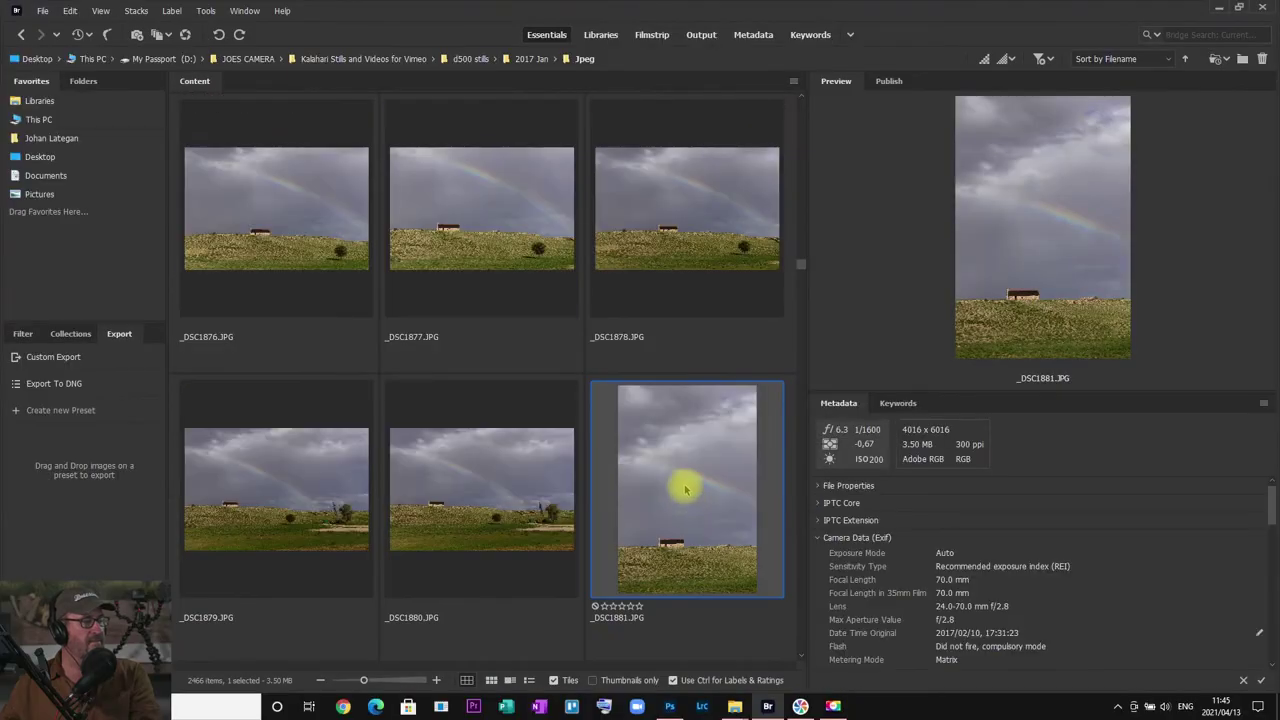
{"action": "double_click", "coordinate": [684, 486]}
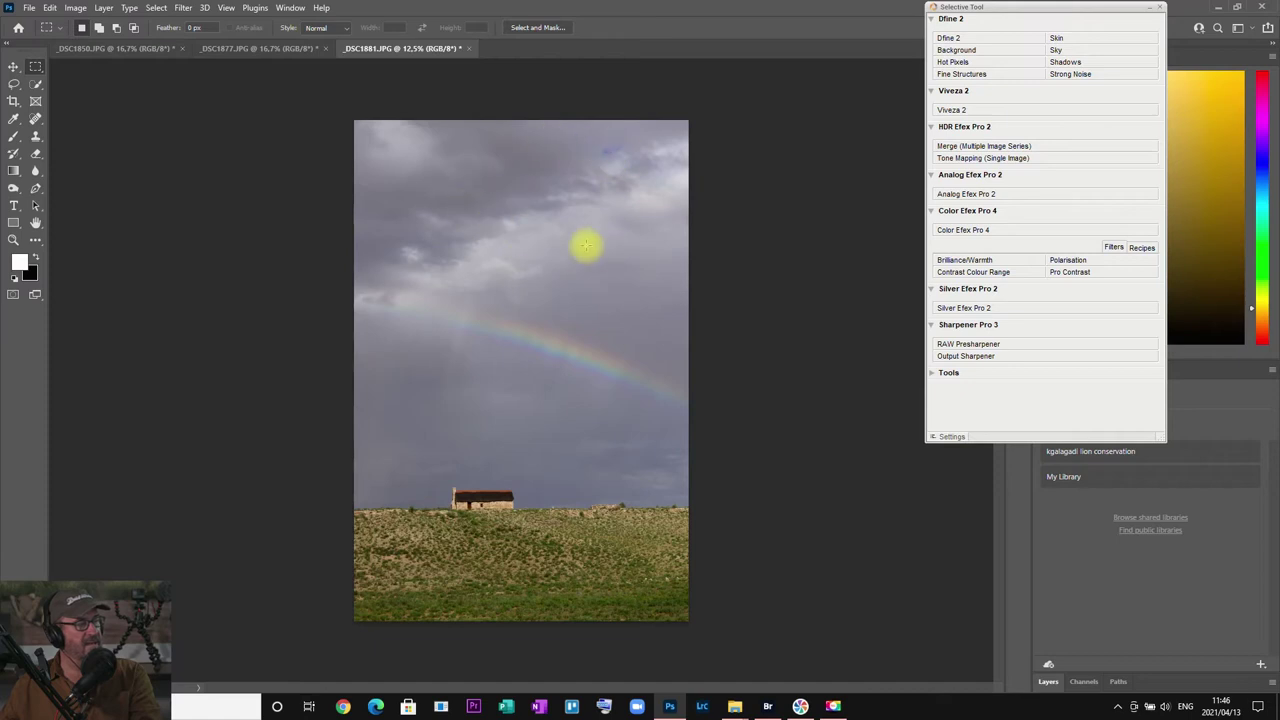
- Crop the portrait-format rainbow photo _DSC1881.JPG to remove the upper strip of sky, keeping the full width and everything below
{"action": "left_click_drag", "start_coordinate": [378, 218], "coordinate": [706, 623]}
{"action": "left_click", "coordinate": [447, 228]}
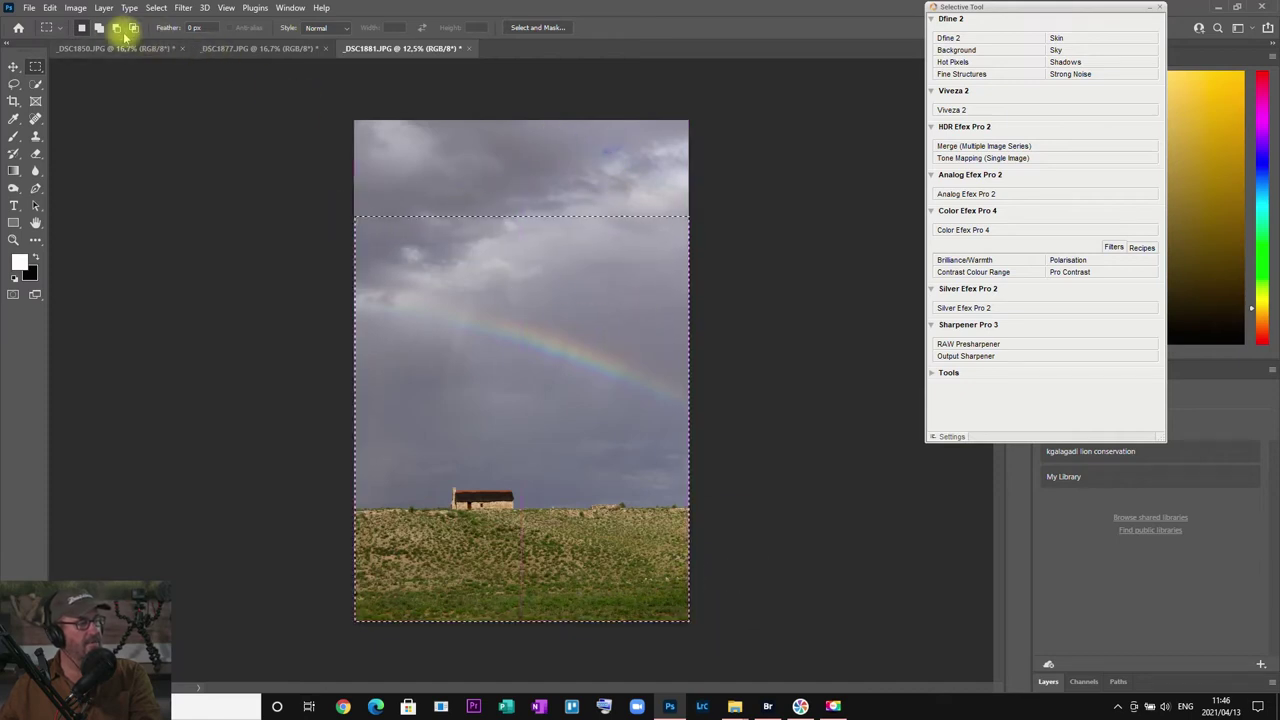
{"action": "left_click", "coordinate": [80, 10]}
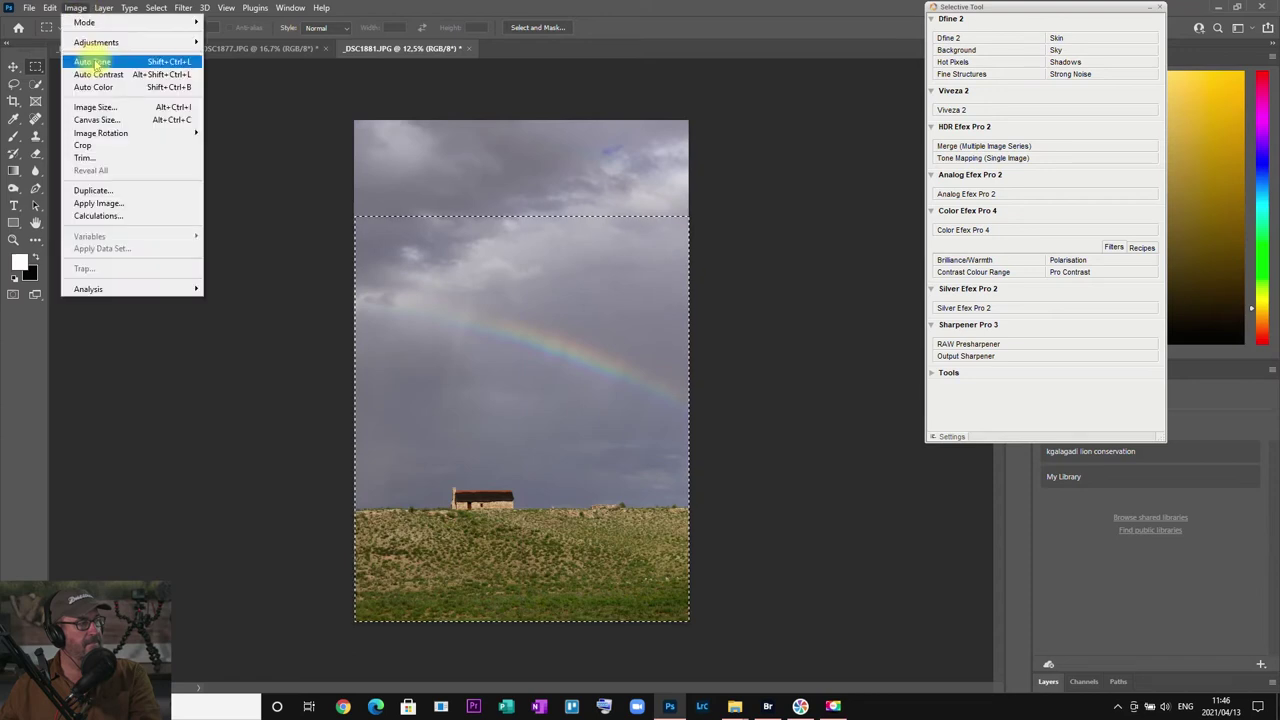
{"action": "left_click", "coordinate": [120, 138]}
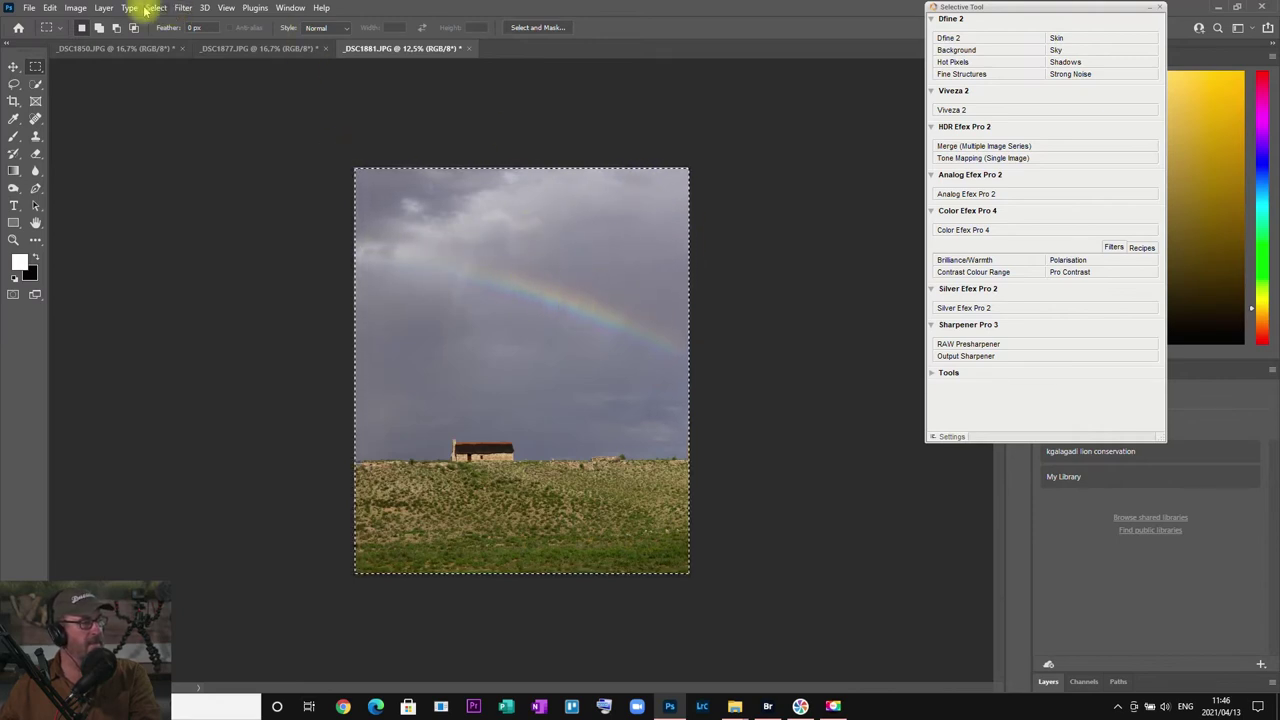
- Apply a Levels adjustment to the cropped rainbow photo with RGB input levels of 6 for black and 198 for white
{"action": "left_click", "coordinate": [76, 8]}
{"action": "mouse_move", "coordinate": [90, 37]}
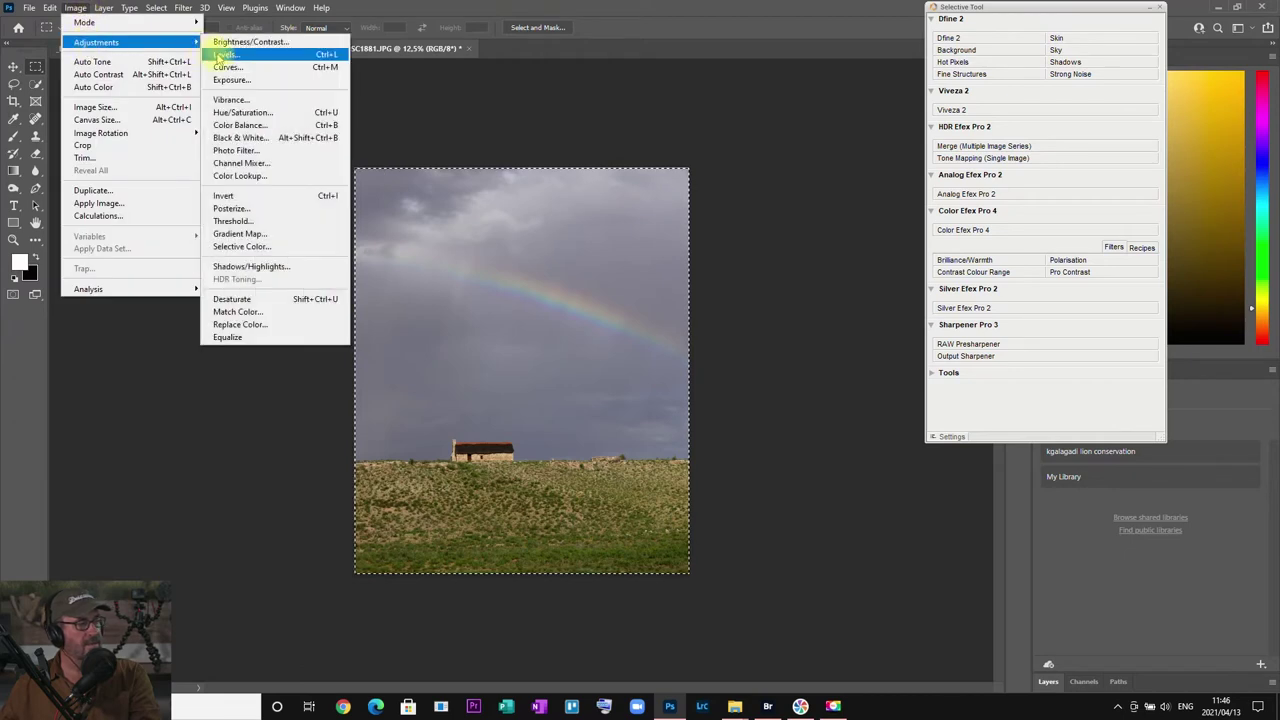
{"action": "left_click", "coordinate": [262, 40]}
{"action": "left_click_drag", "start_coordinate": [942, 216], "coordinate": [905, 215]}
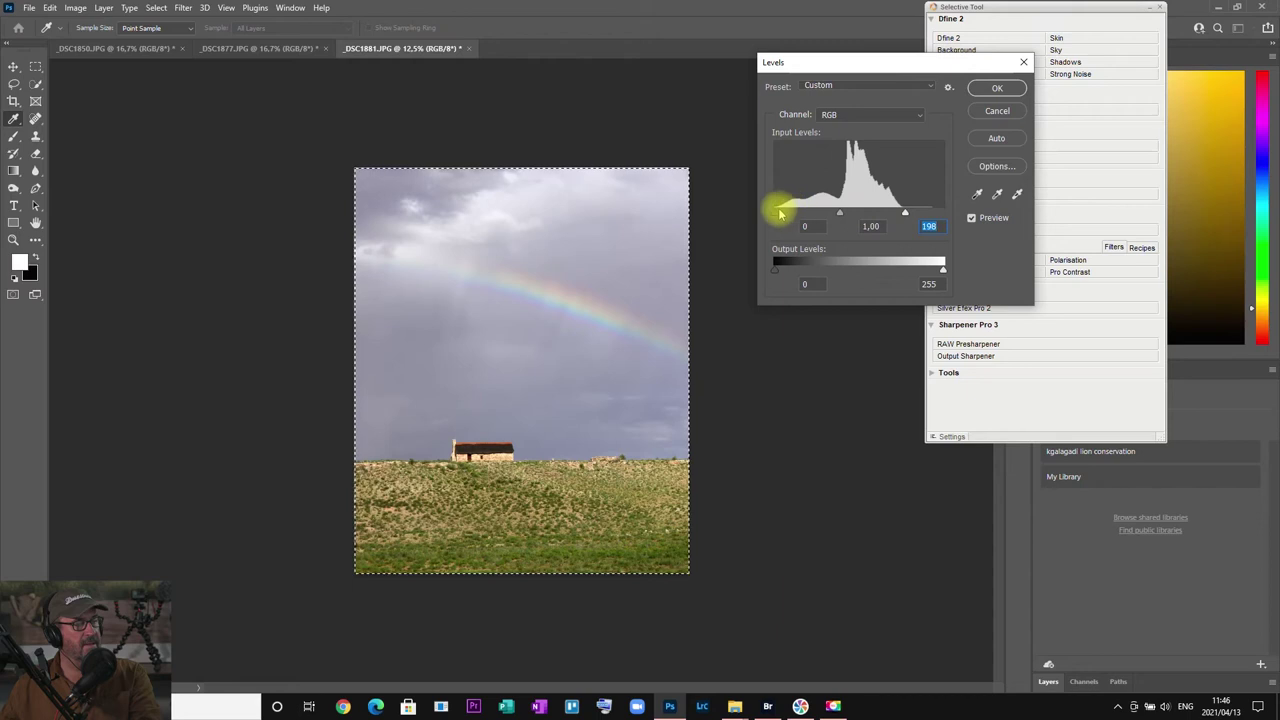
{"action": "left_click_drag", "start_coordinate": [779, 216], "coordinate": [781, 216]}
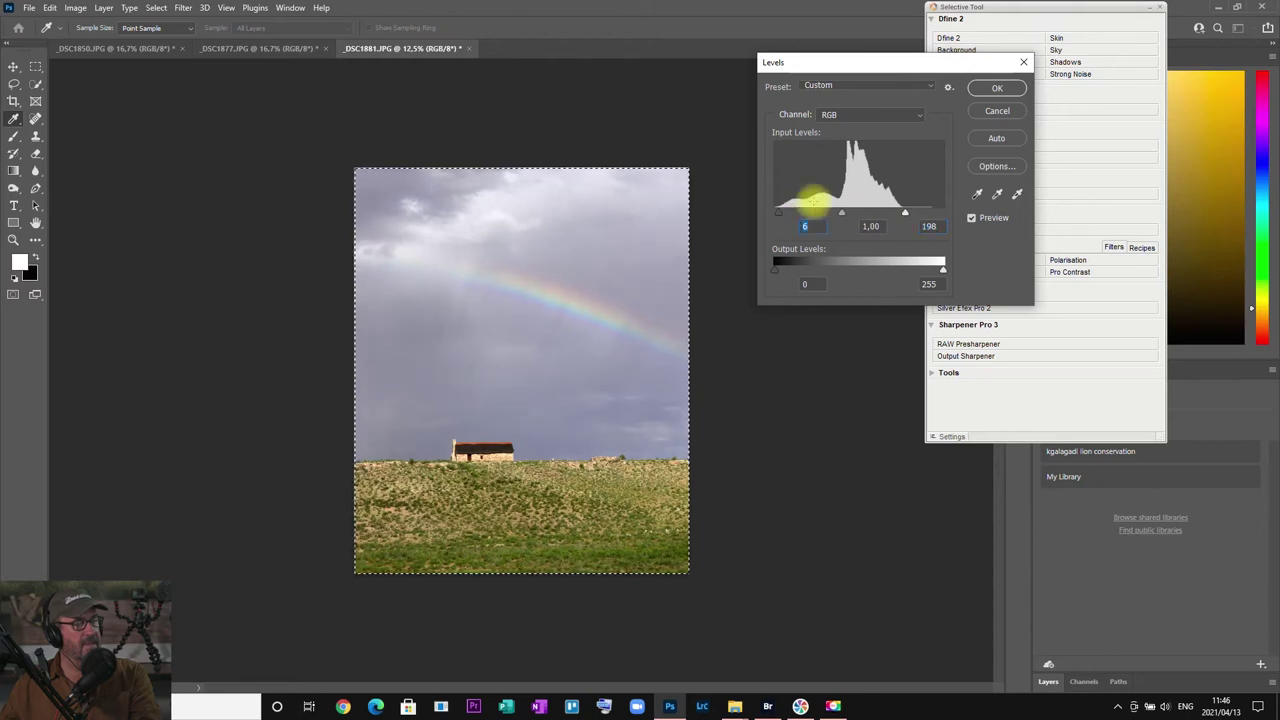
{"action": "left_click", "coordinate": [990, 92]}
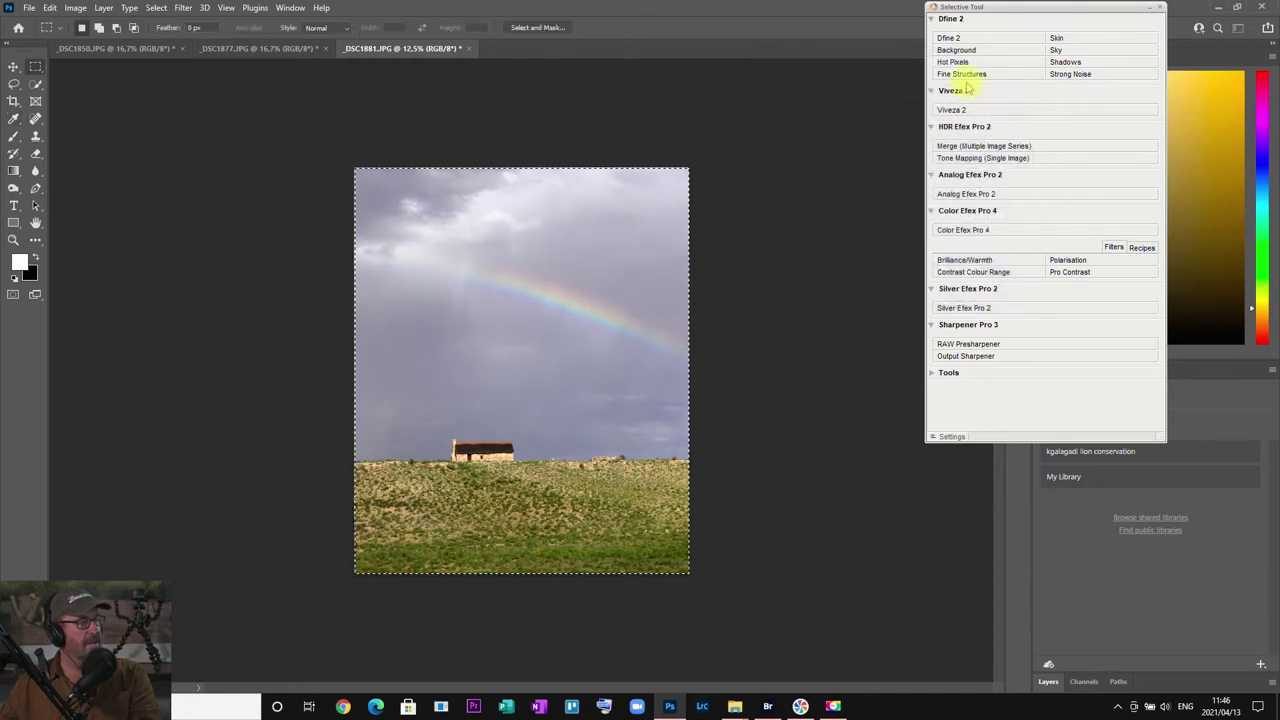
- Apply a Hue/Saturation adjustment to the rainbow photo with the master saturation at about +6
{"action": "left_click", "coordinate": [78, 9]}
{"action": "mouse_move", "coordinate": [171, 41]}
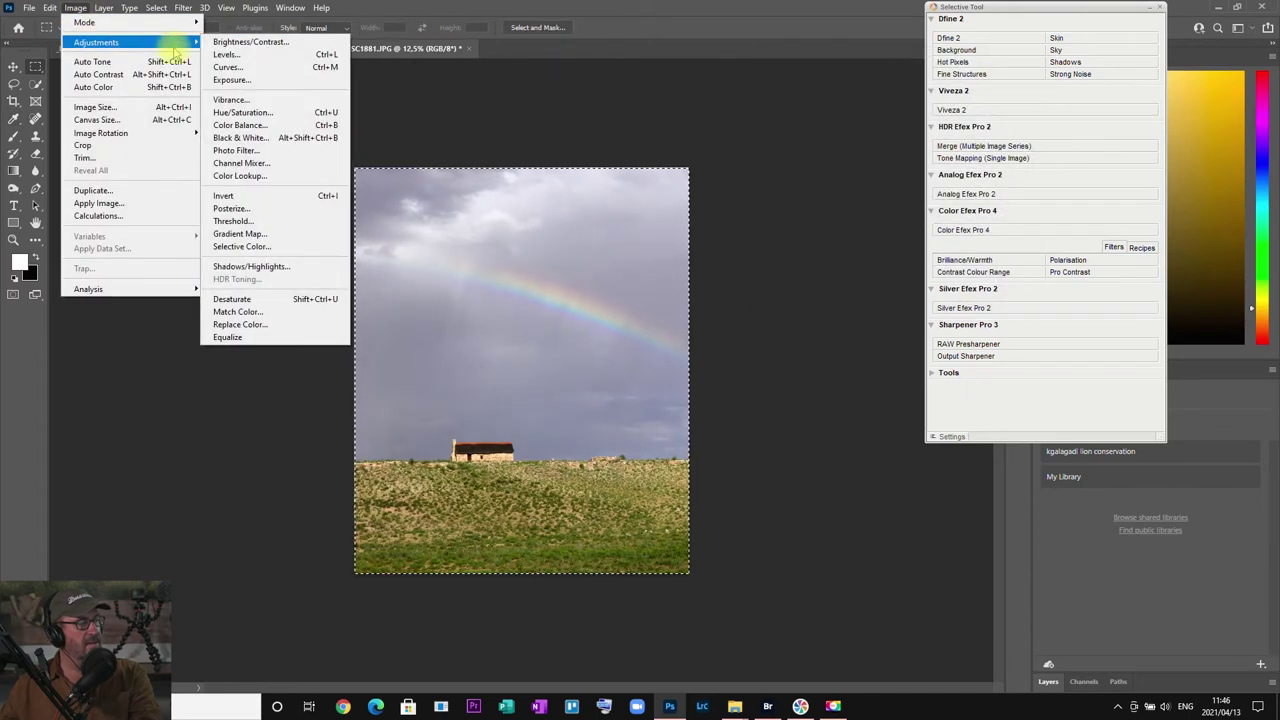
{"action": "left_click", "coordinate": [245, 112]}
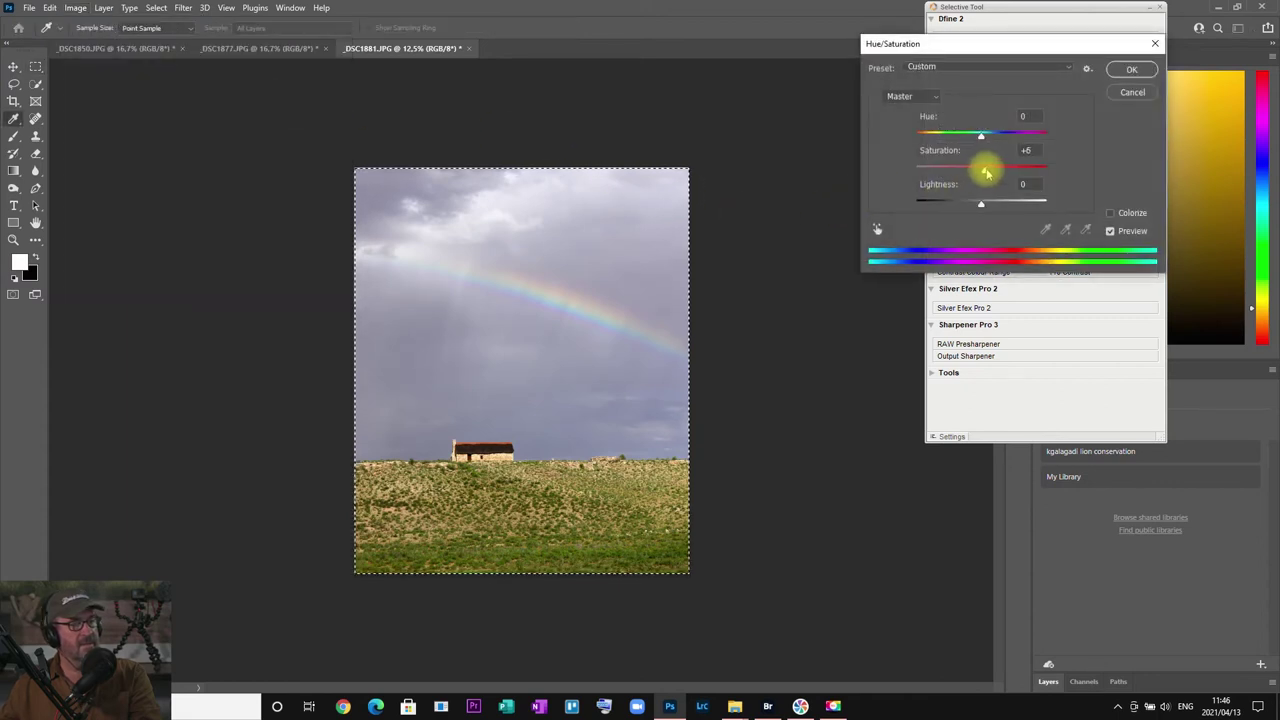
{"action": "left_click", "coordinate": [1131, 69]}
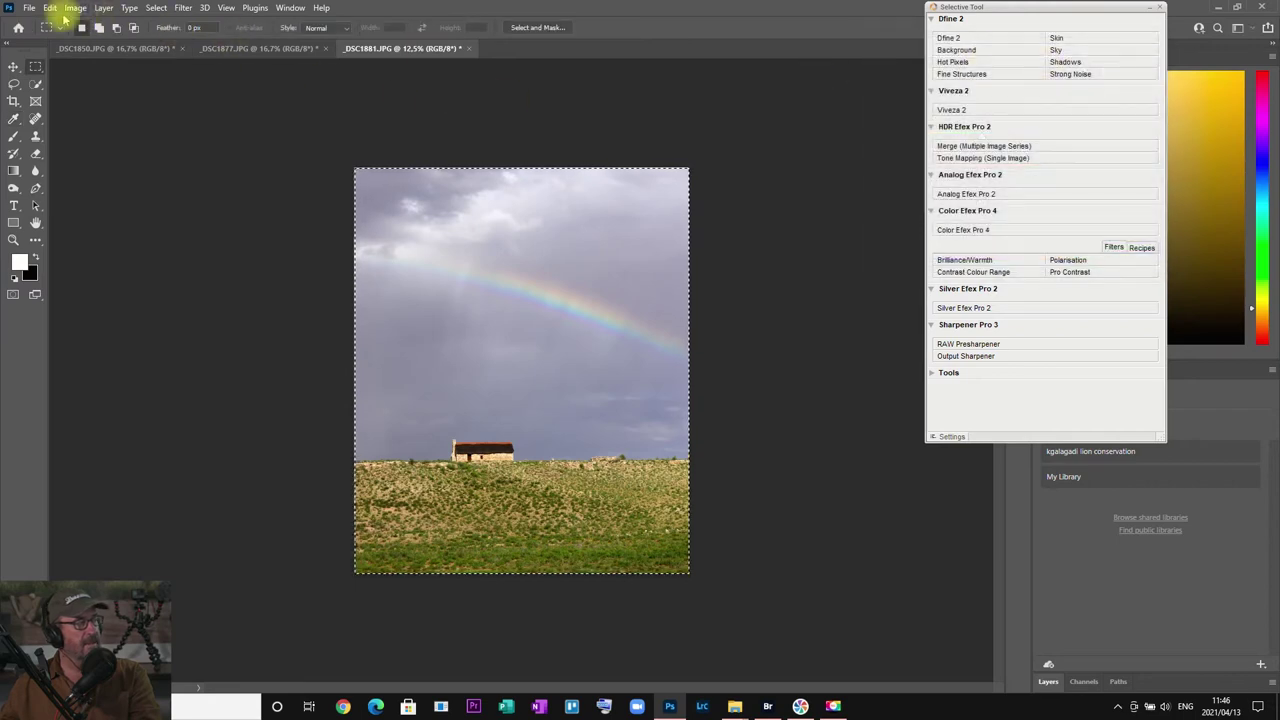
- Darken the rainbow photo with a Brightness/Contrast adjustment, setting brightness to about -18 and leaving contrast at 0
{"action": "left_click", "coordinate": [75, 8]}
{"action": "mouse_move", "coordinate": [150, 38]}
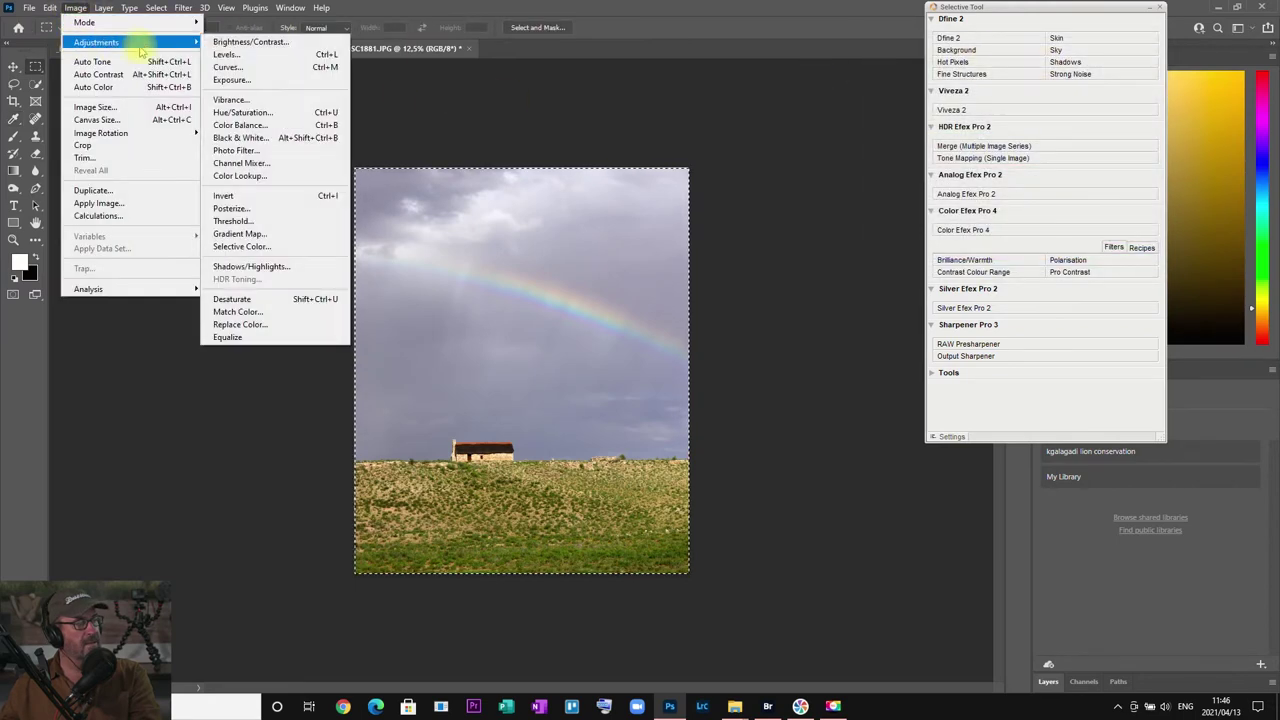
{"action": "left_click", "coordinate": [245, 41]}
{"action": "mouse_move", "coordinate": [811, 171]}
{"action": "left_mouse_down"}
{"action": "mouse_move", "coordinate": [837, 176]}
{"action": "mouse_move", "coordinate": [810, 181]}
{"action": "left_mouse_up"}
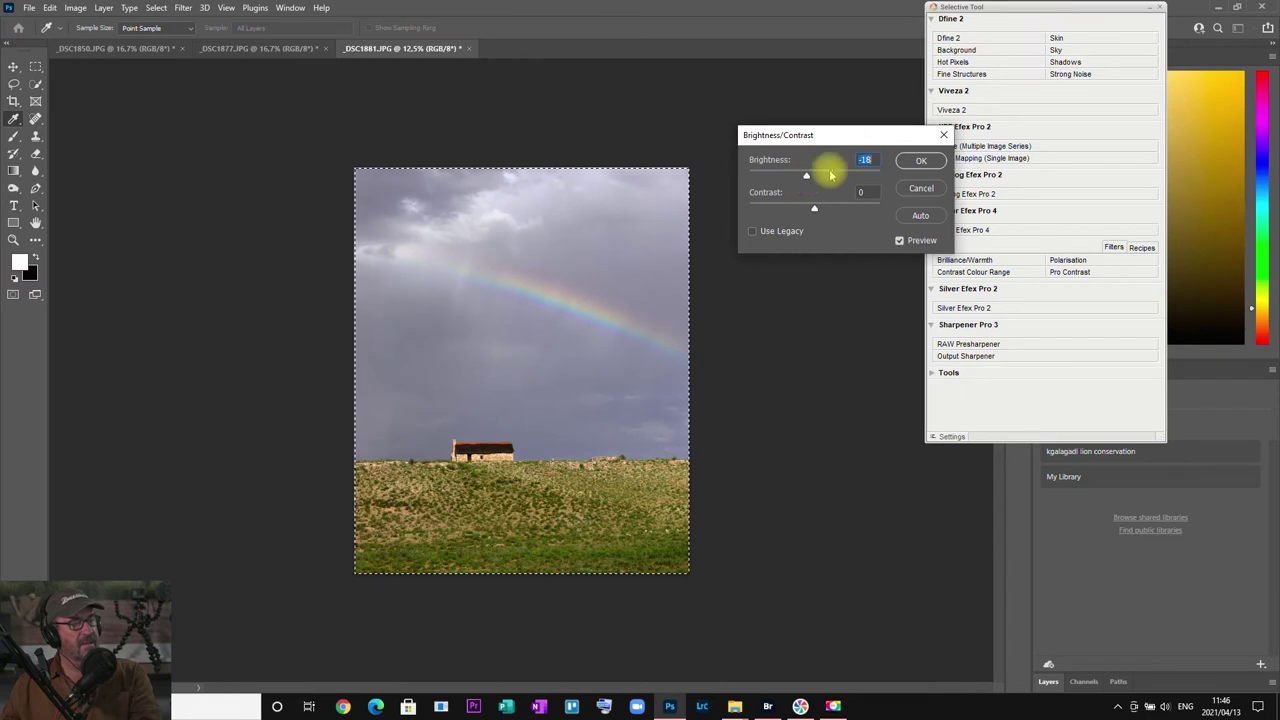
{"action": "left_click", "coordinate": [905, 161]}
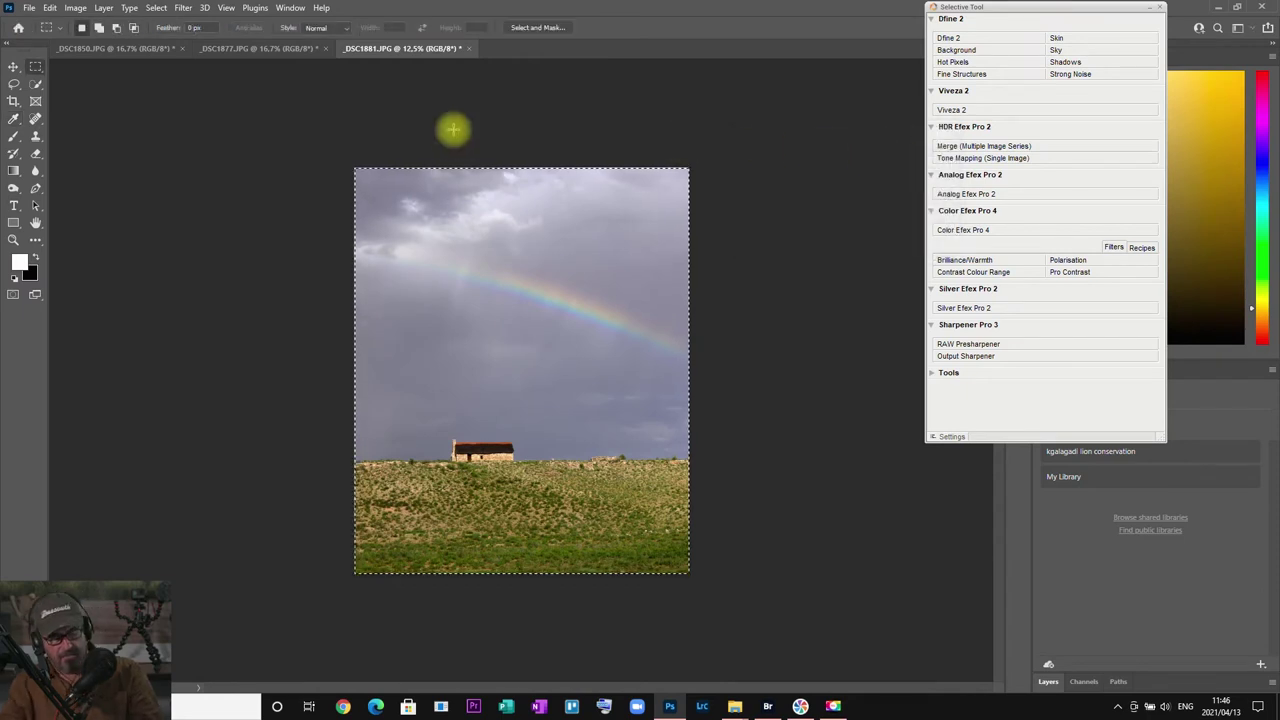
{"action": "key", "text": "ctrl+plus"}
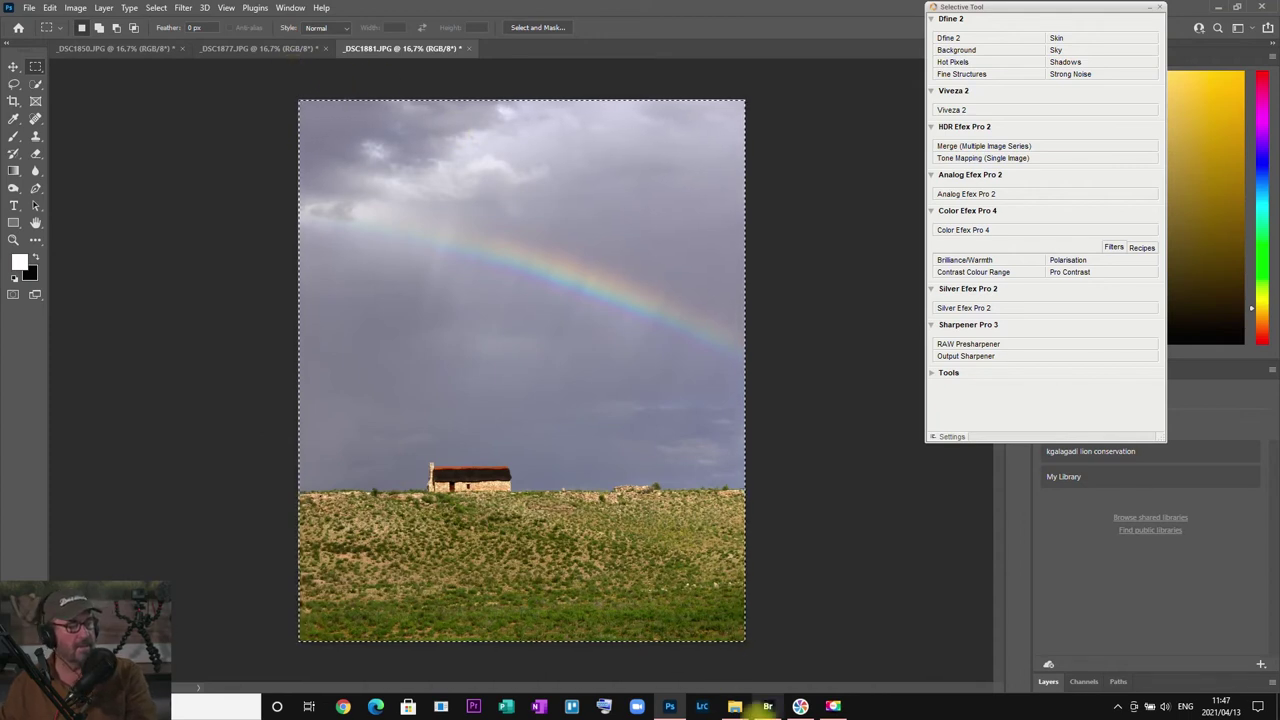
- Switch to Bridge, browse past the rainbow shots and examine the tree photo _DSC1889.JPG in full-screen preview
{"action": "left_click", "coordinate": [767, 706]}
{"action": "scroll", "coordinate": [491, 472], "scroll_direction": "down", "scroll_amount": 2}
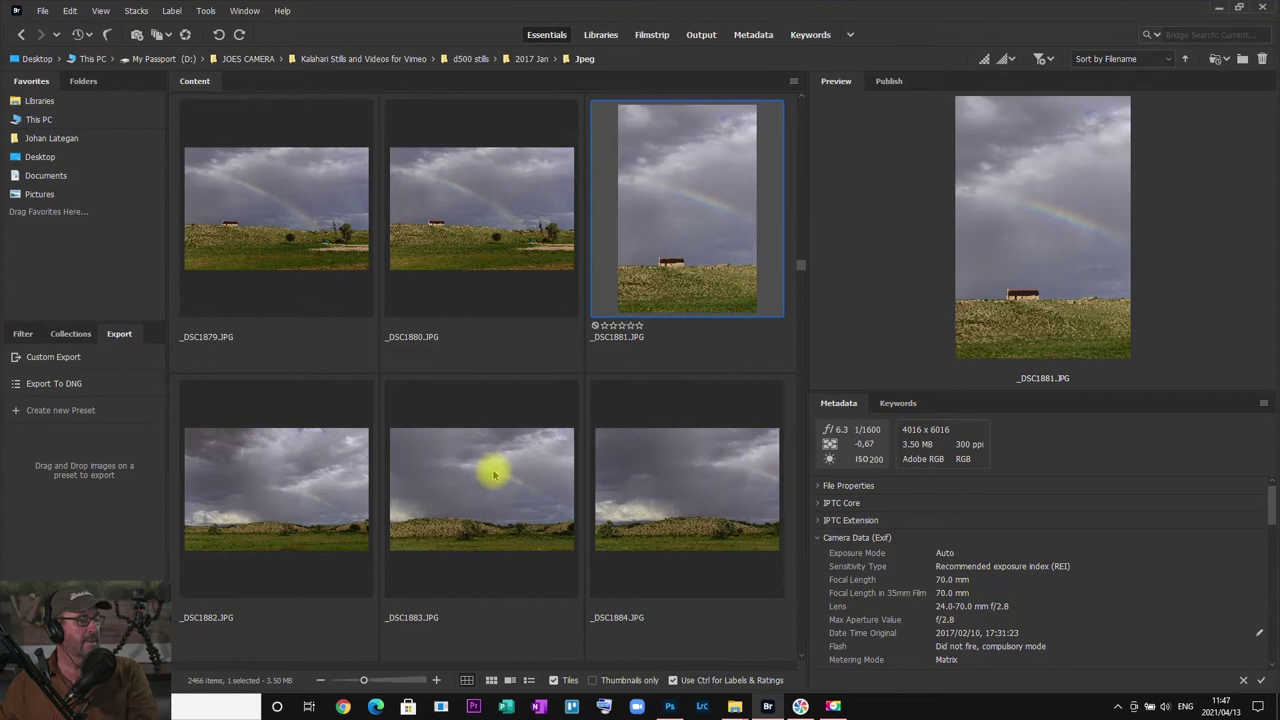
{"action": "scroll", "coordinate": [493, 474], "scroll_direction": "down", "scroll_amount": 2}
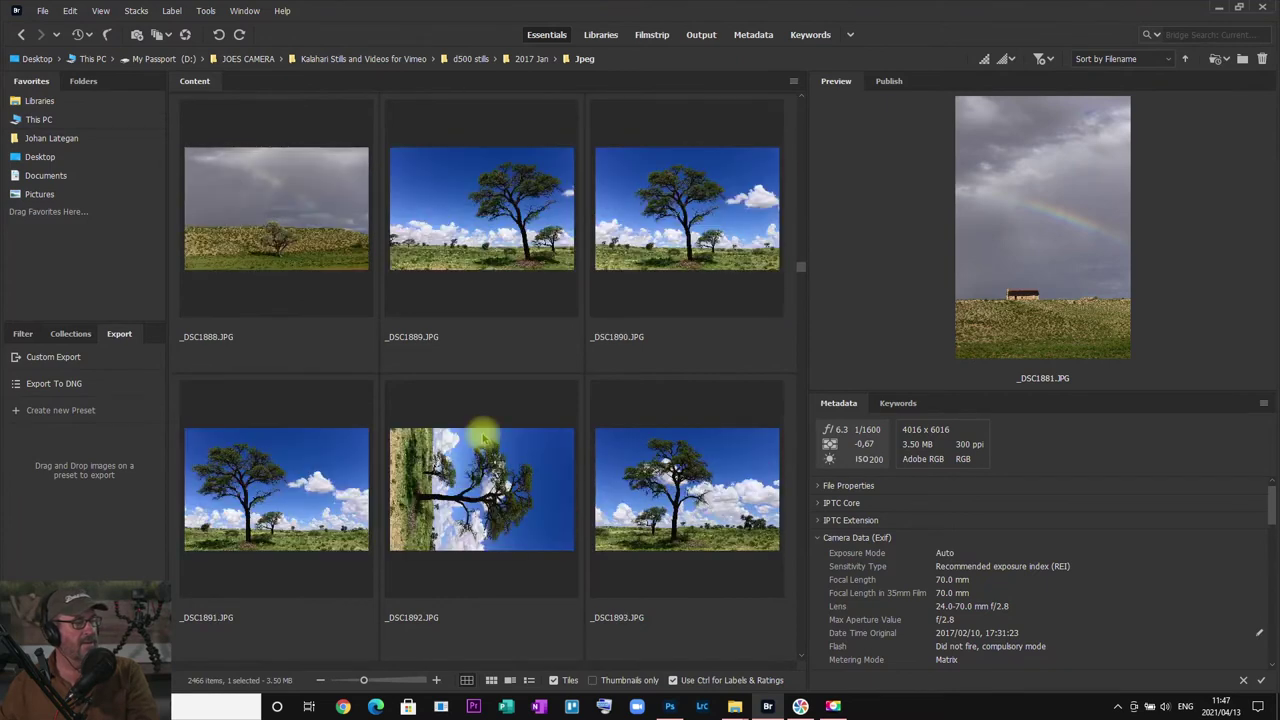
{"action": "scroll", "coordinate": [487, 422], "scroll_direction": "down", "scroll_amount": 2}
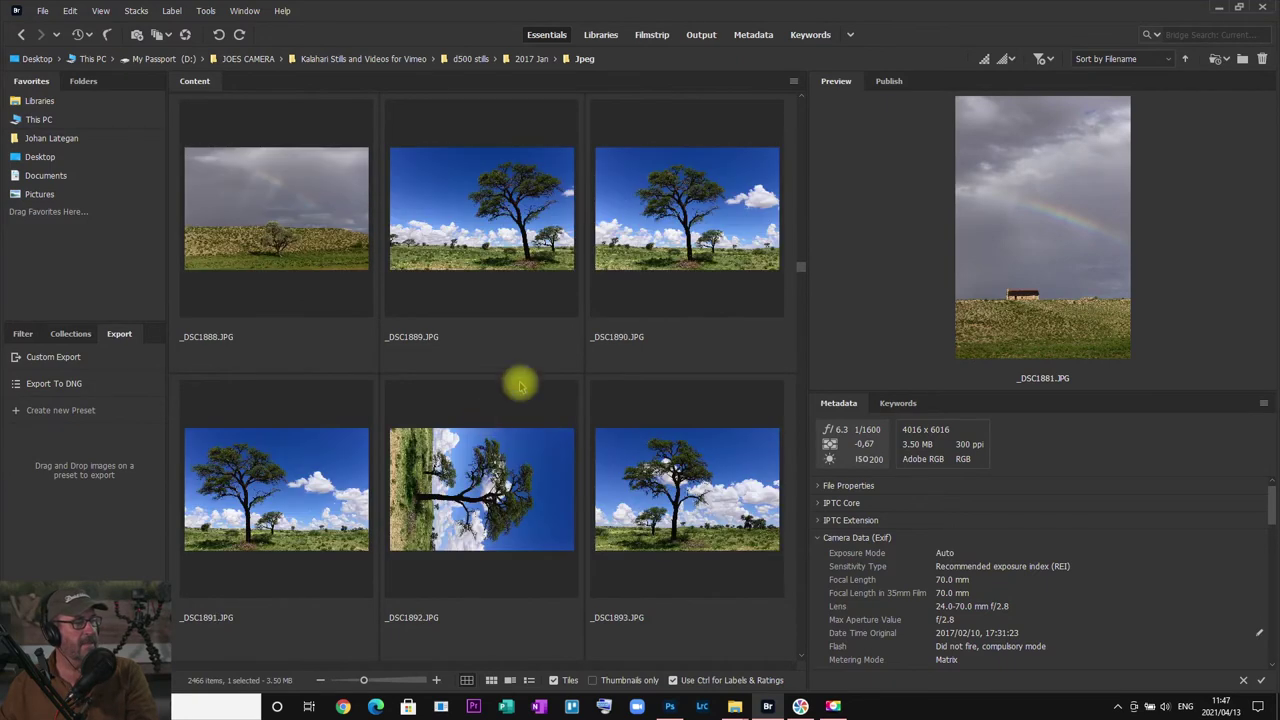
{"action": "left_click", "coordinate": [513, 248]}
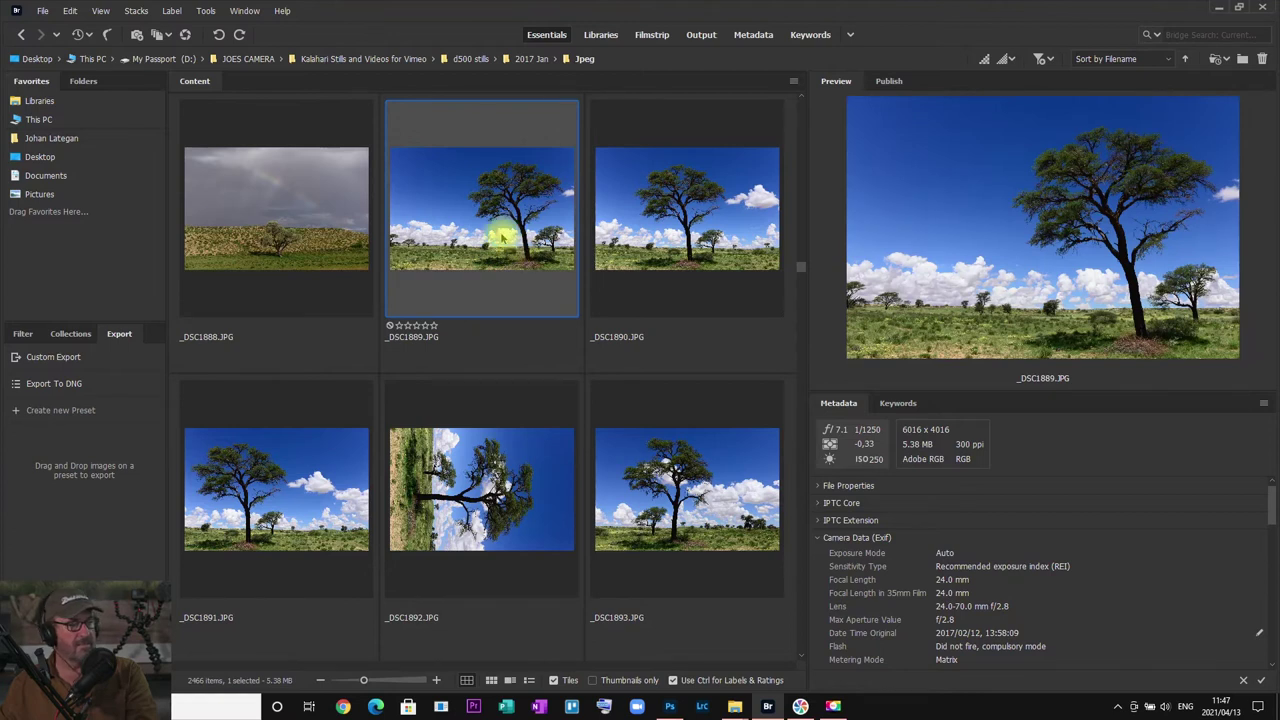
{"action": "key", "text": "space"}
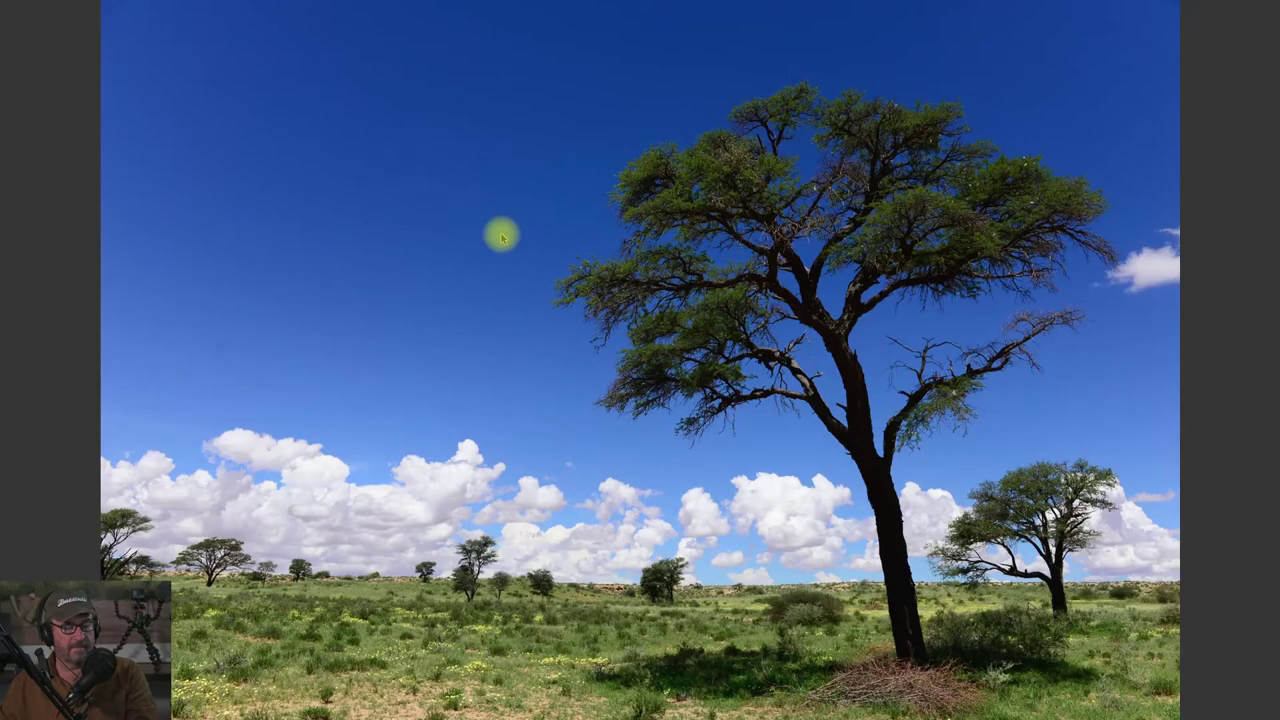
{"action": "key", "text": "space"}
- Browse further through the Jpeg folder to the stone cottage photo _DSC2011.JPG and open it in Photoshop
{"action": "scroll", "coordinate": [505, 265], "scroll_direction": "down", "scroll_amount": 3}
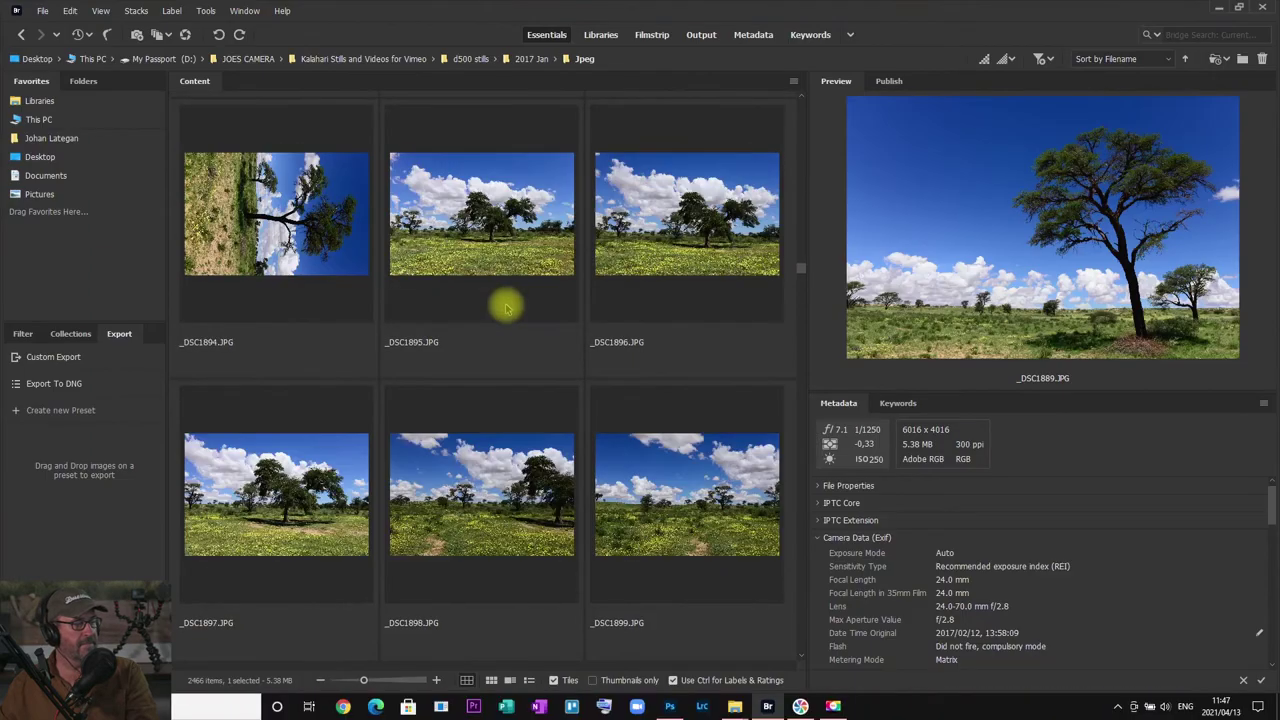
{"action": "scroll", "coordinate": [500, 255], "scroll_direction": "down", "scroll_amount": 5}
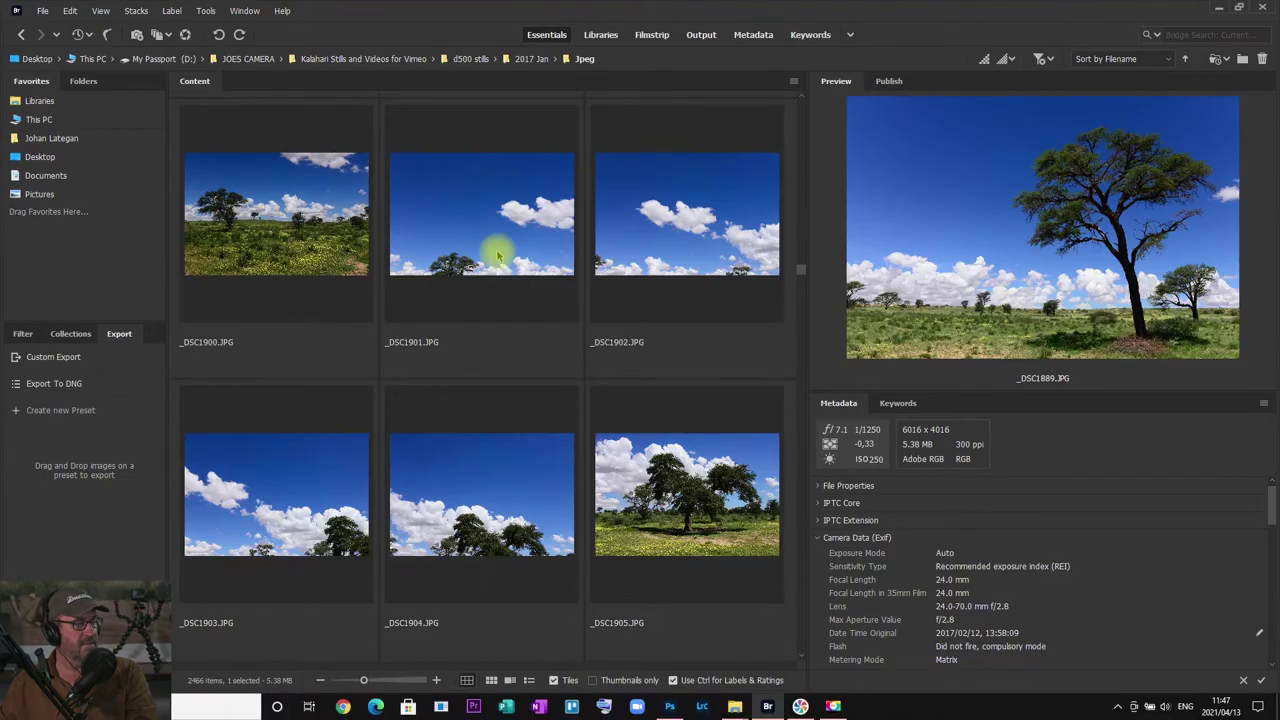
{"action": "scroll", "coordinate": [498, 255], "scroll_direction": "down", "scroll_amount": 6}
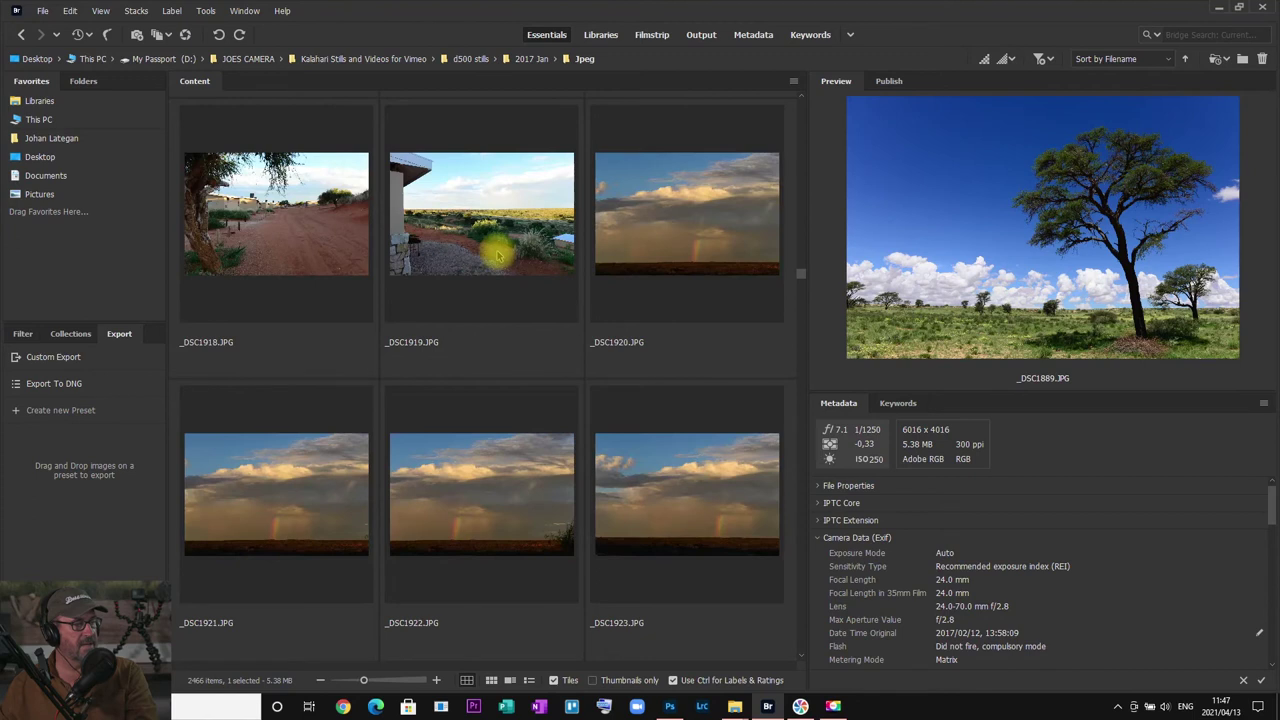
{"action": "scroll", "coordinate": [498, 255], "scroll_direction": "down", "scroll_amount": 7}
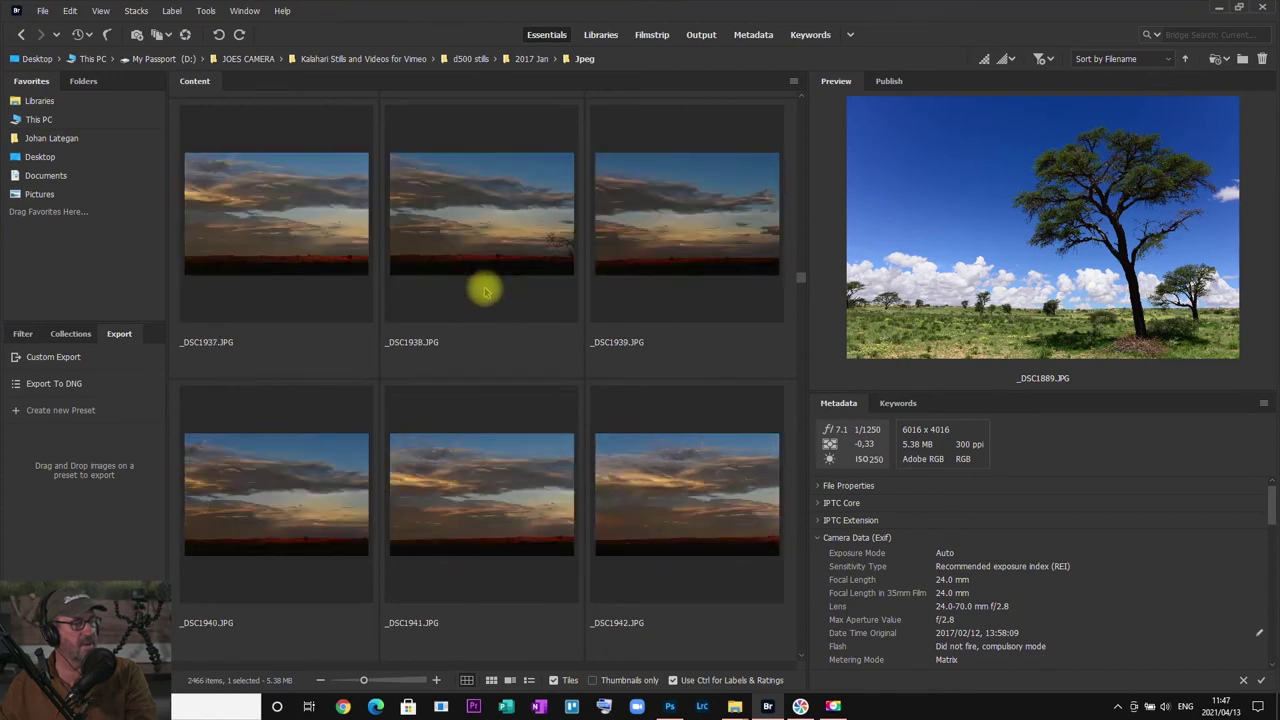
{"action": "scroll", "coordinate": [486, 293], "scroll_direction": "down", "scroll_amount": 9}
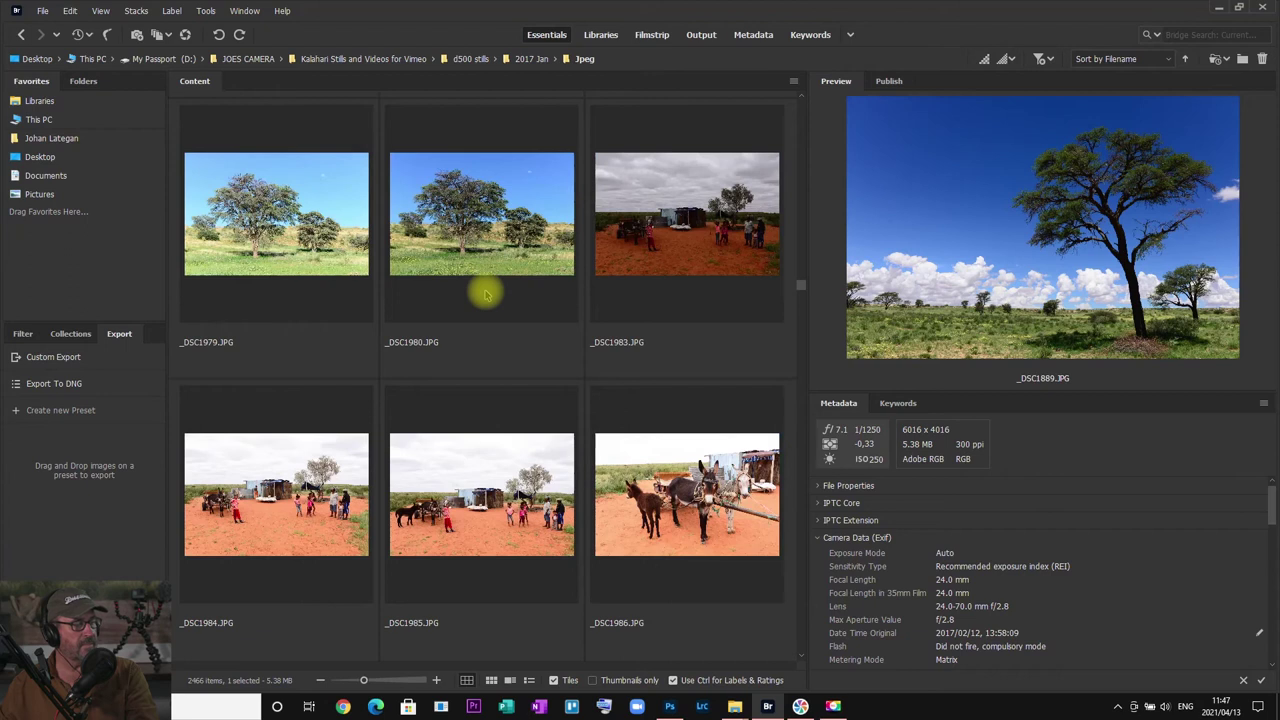
{"action": "scroll", "coordinate": [486, 293], "scroll_direction": "down", "scroll_amount": 6}
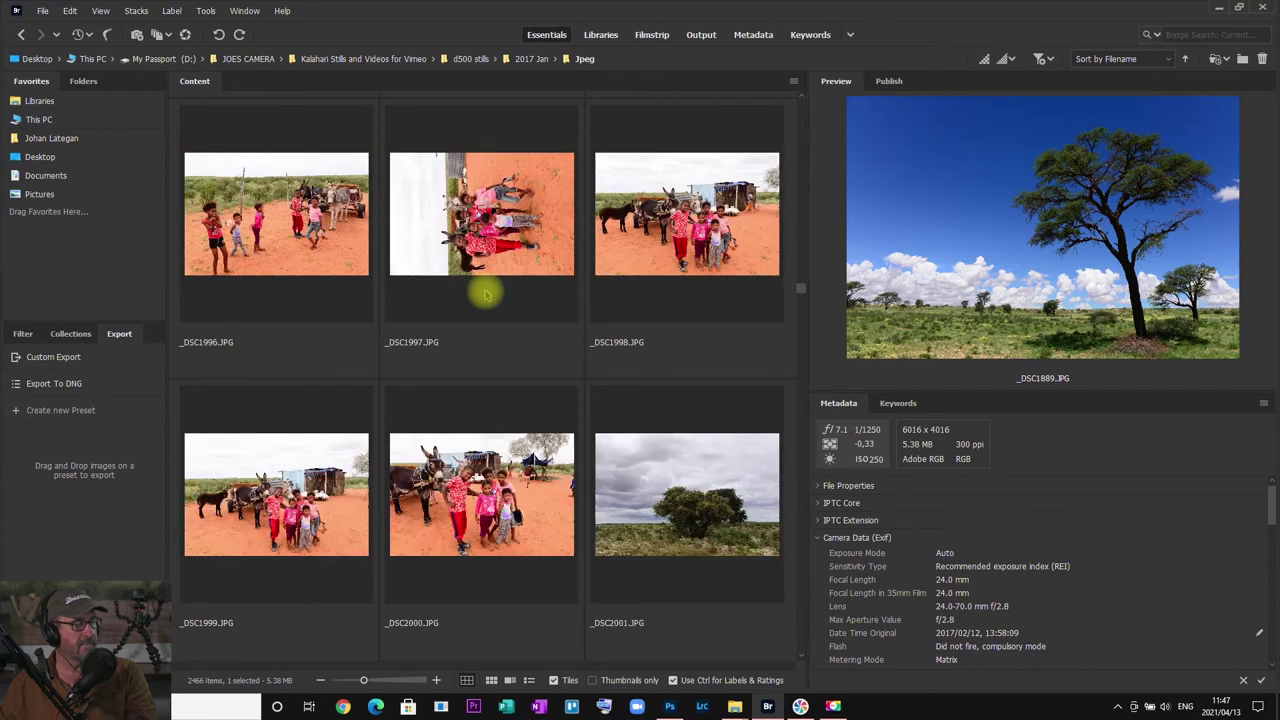
{"action": "scroll", "coordinate": [486, 293], "scroll_direction": "down", "scroll_amount": 4}
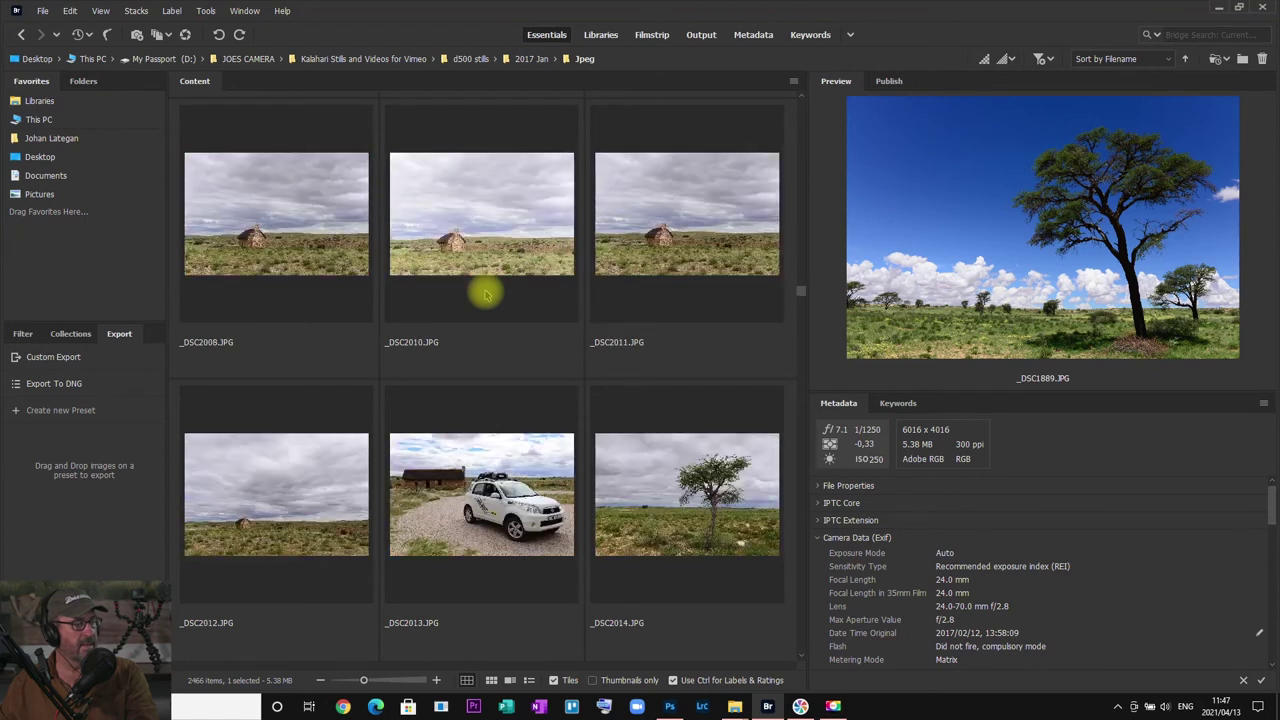
{"action": "scroll", "coordinate": [486, 293], "scroll_direction": "up", "scroll_amount": 1}
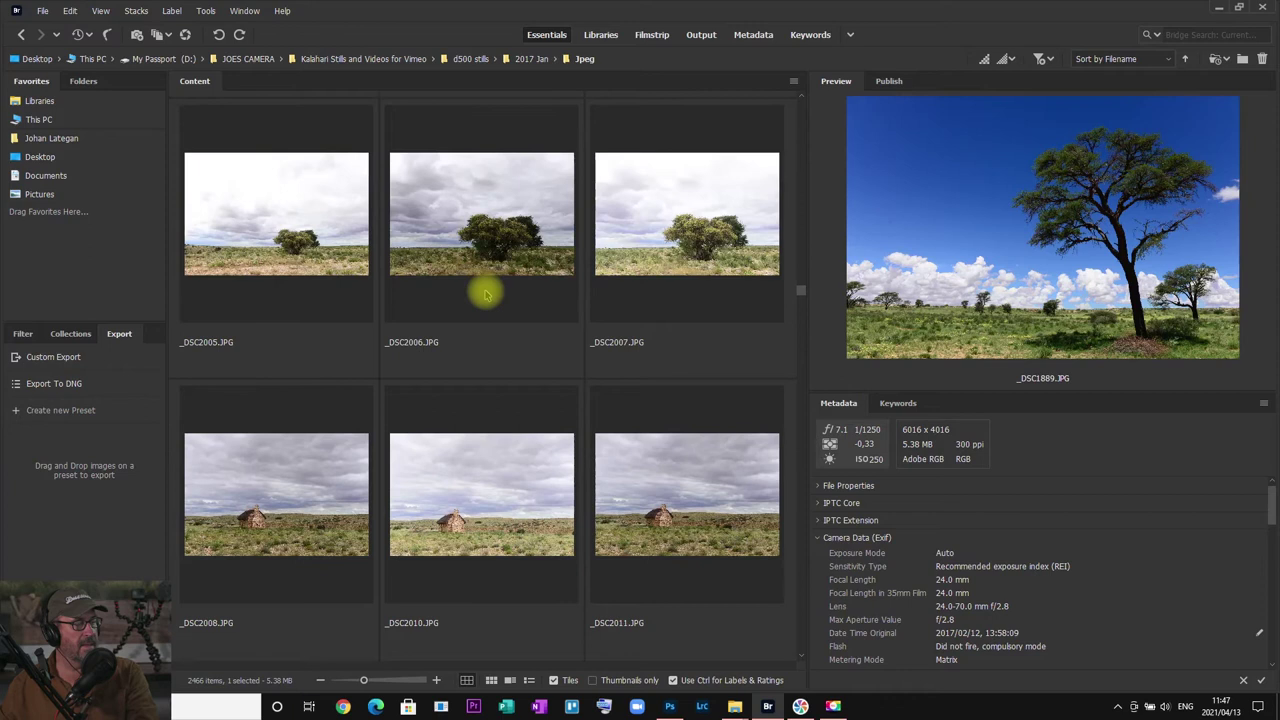
{"action": "left_click", "coordinate": [683, 503]}
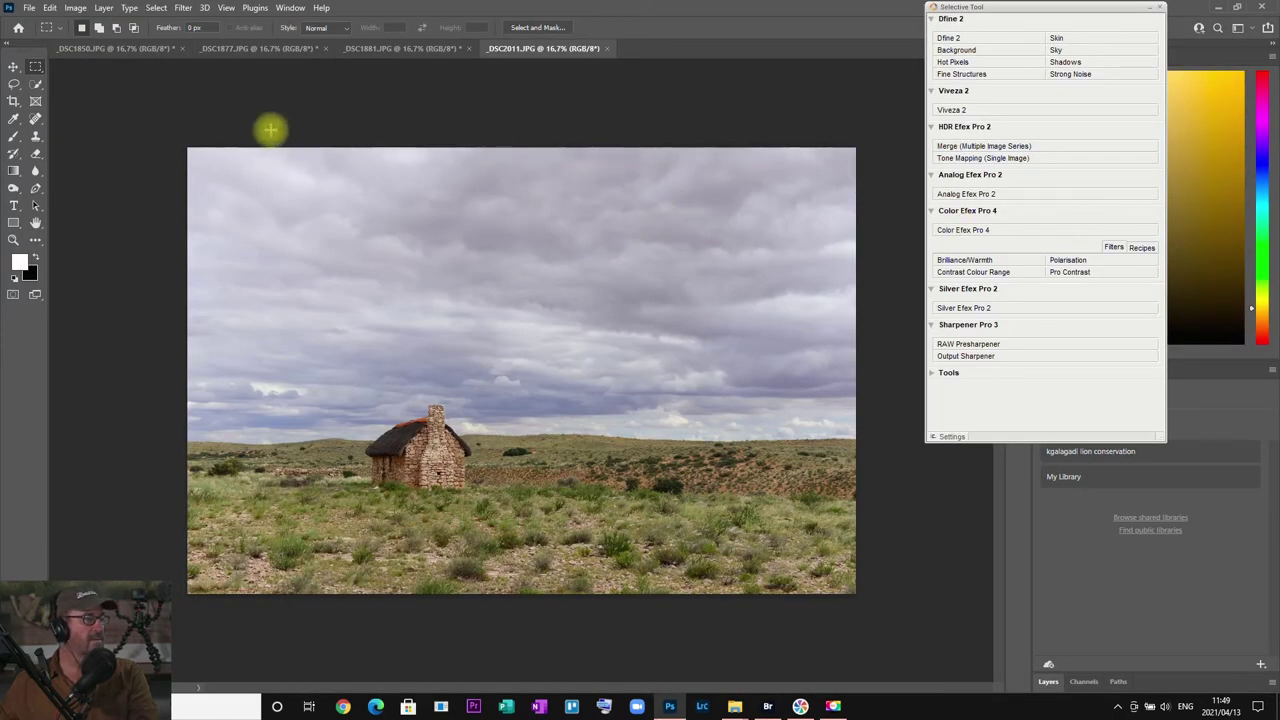
- Crop the stone cottage photo _DSC2011.JPG to trim a narrow strip off both sides, keeping the full height
{"action": "left_click_drag", "start_coordinate": [220, 126], "coordinate": [811, 622]}
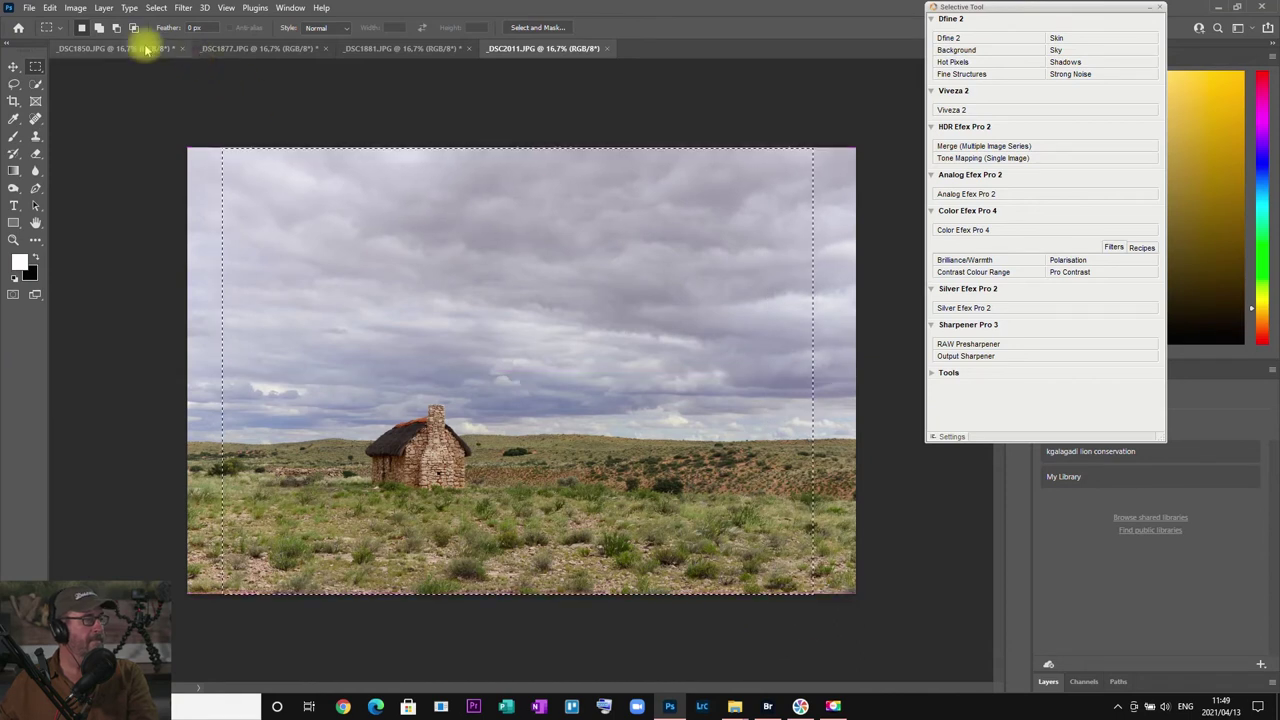
{"action": "left_click", "coordinate": [75, 7]}
{"action": "left_click", "coordinate": [100, 145]}
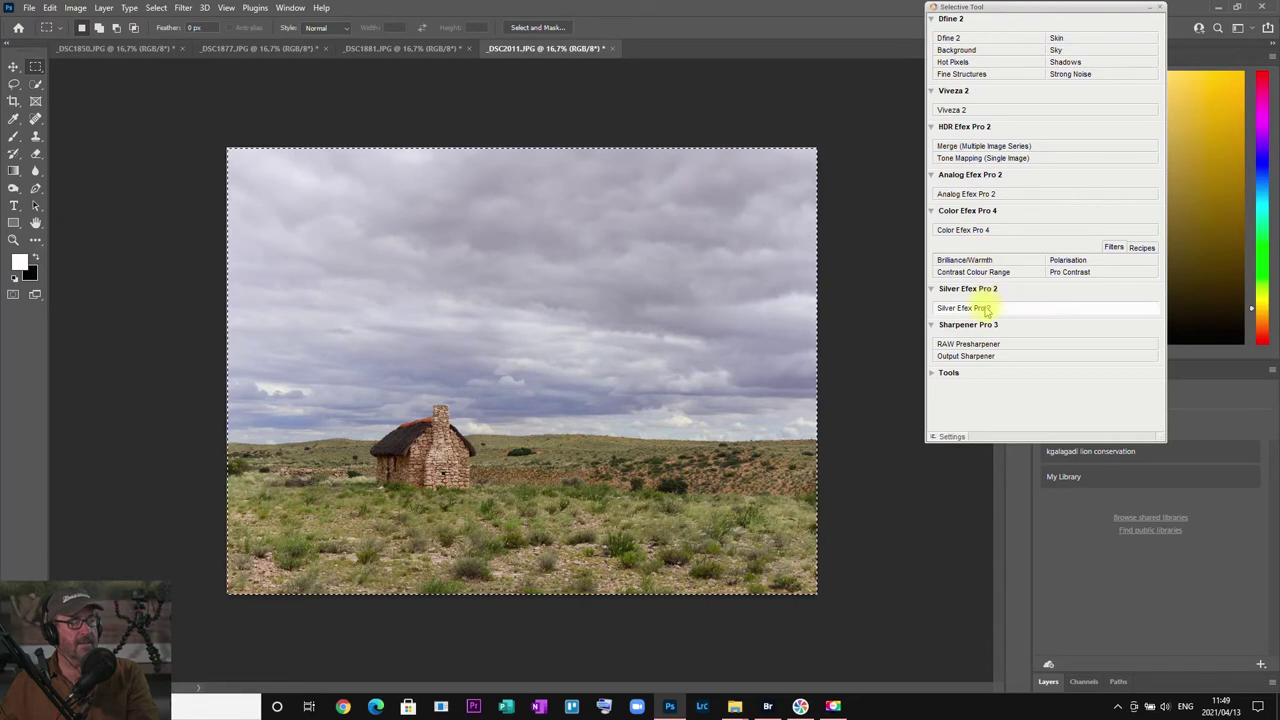
- Launch Color Efex Pro 4 on the cottage photo, try the four Contrast Colour Range presets, apply 01 - Red and return to the filter list
{"action": "left_click", "coordinate": [969, 233]}
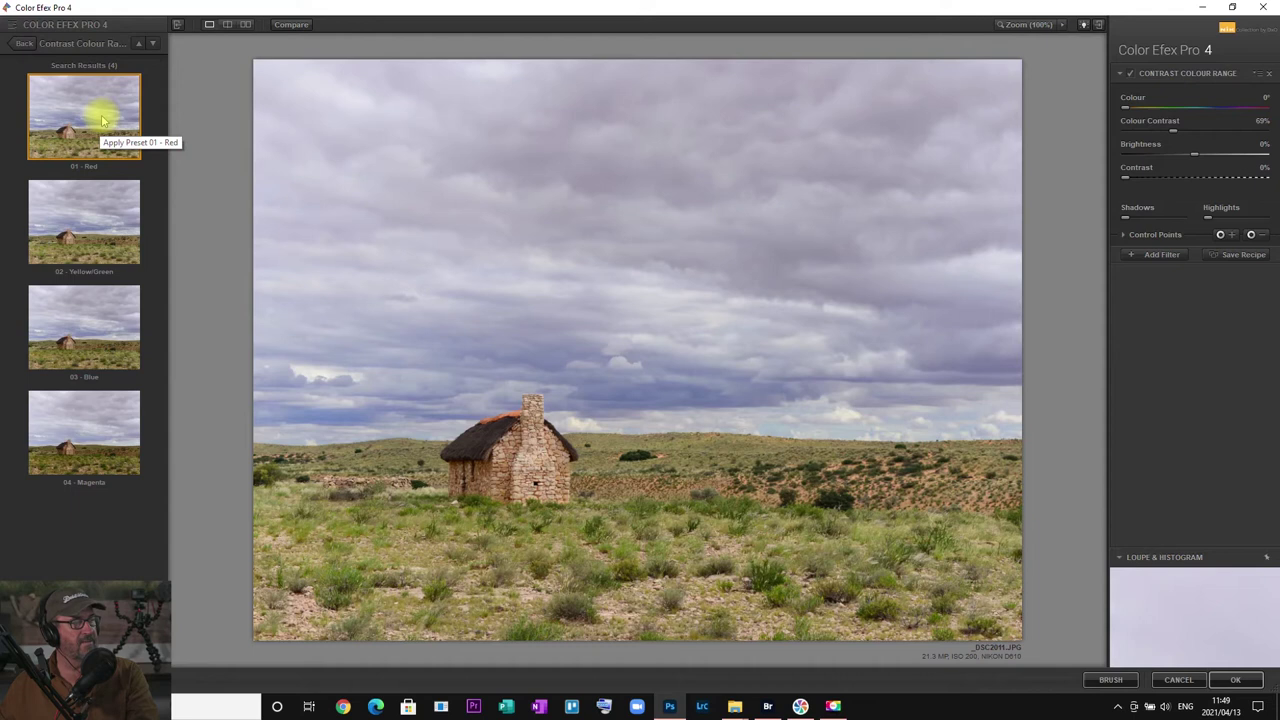
{"action": "left_click", "coordinate": [103, 210]}
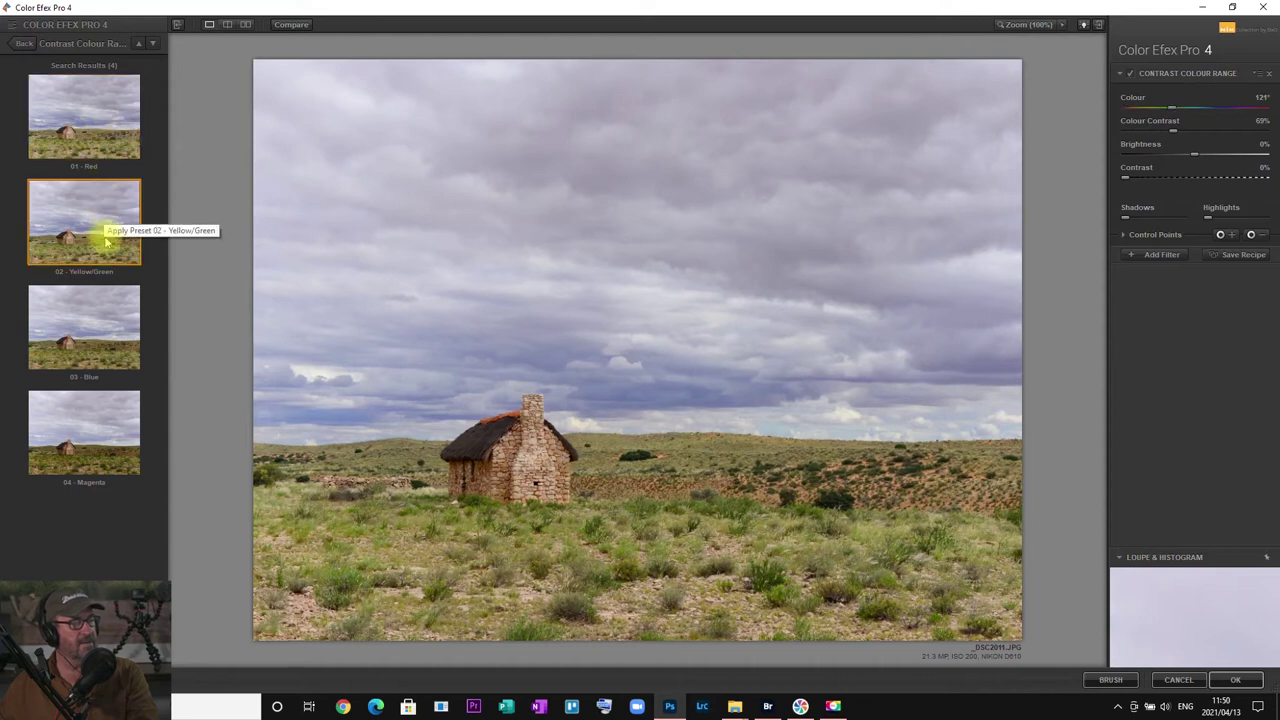
{"action": "left_click", "coordinate": [68, 322]}
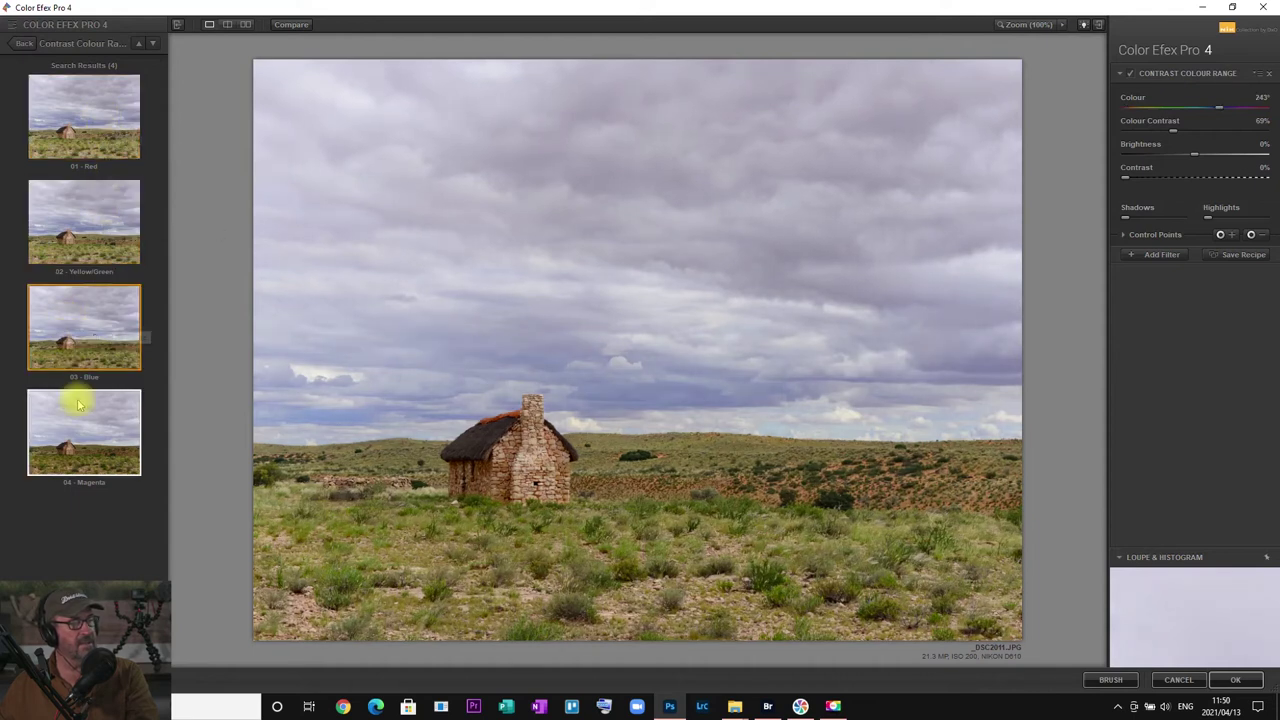
{"action": "left_click", "coordinate": [78, 402]}
{"action": "left_click", "coordinate": [105, 135]}
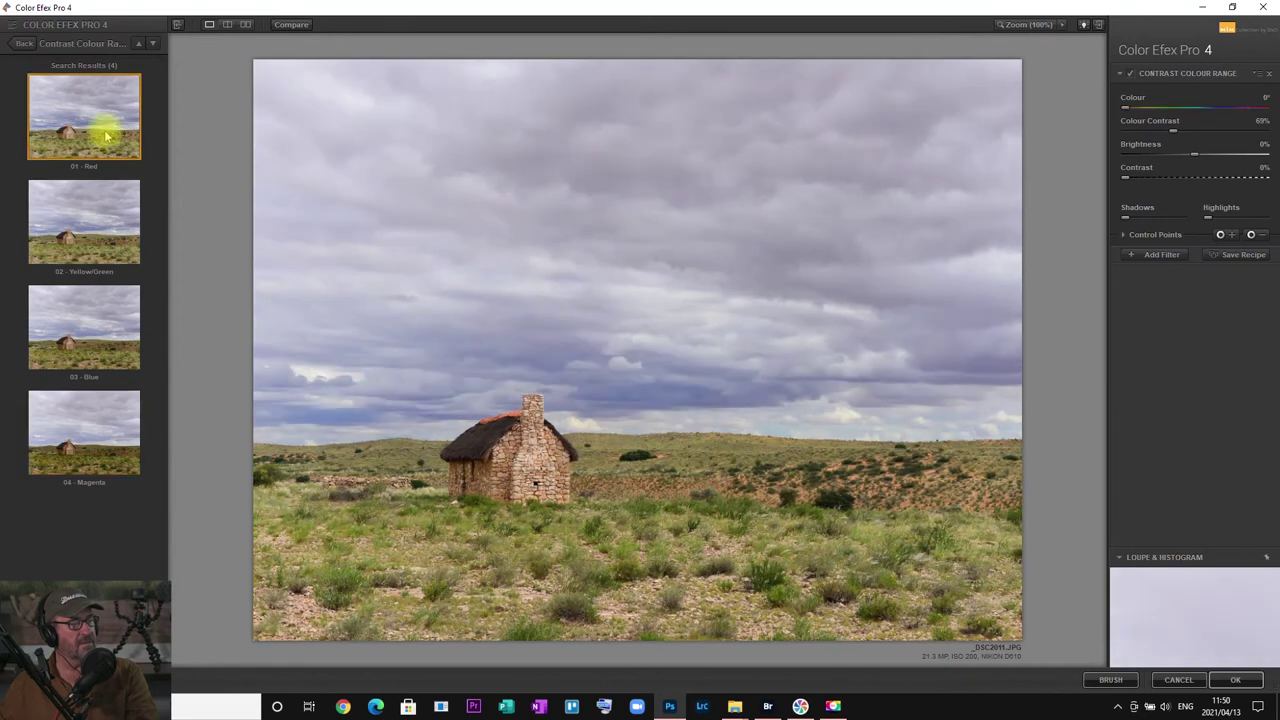
{"action": "left_click", "coordinate": [28, 45]}
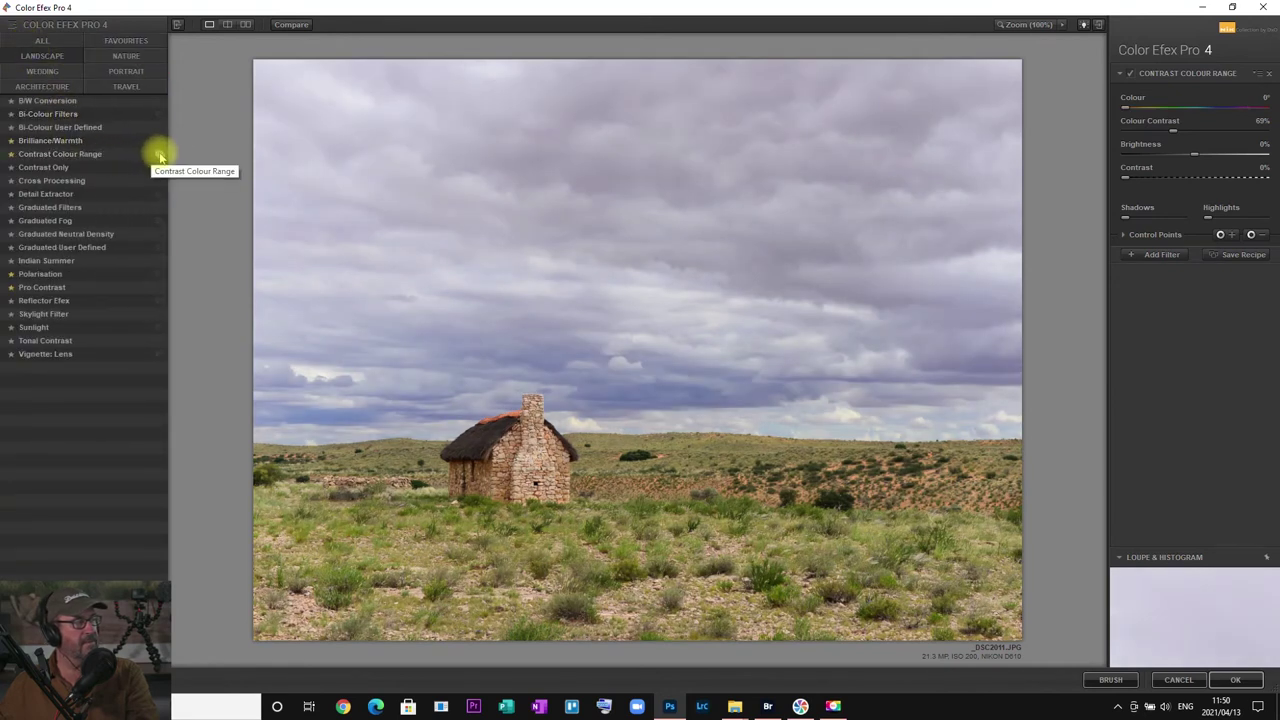
- Try the Brilliance/Warmth presets on the cottage photo, from 01 - Neutral through 02 - Increase Saturation to 05 - Cool Colours
{"action": "left_click", "coordinate": [160, 156]}
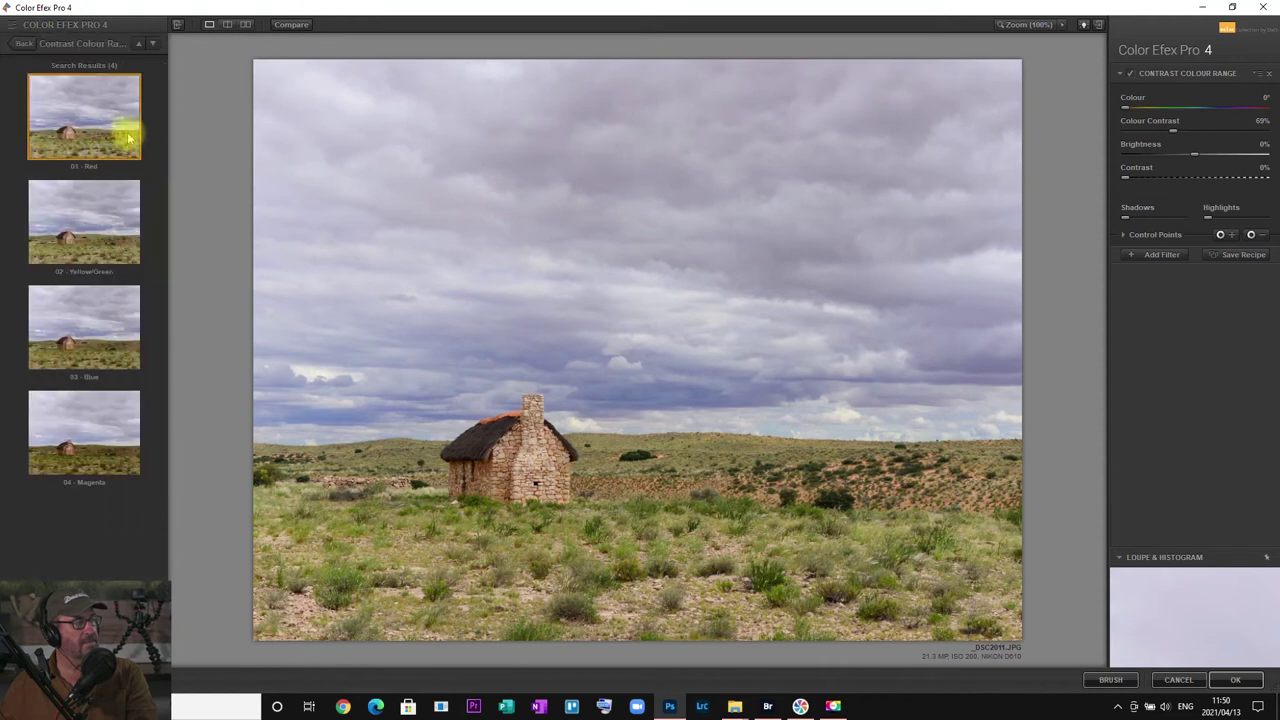
{"action": "left_click", "coordinate": [24, 43]}
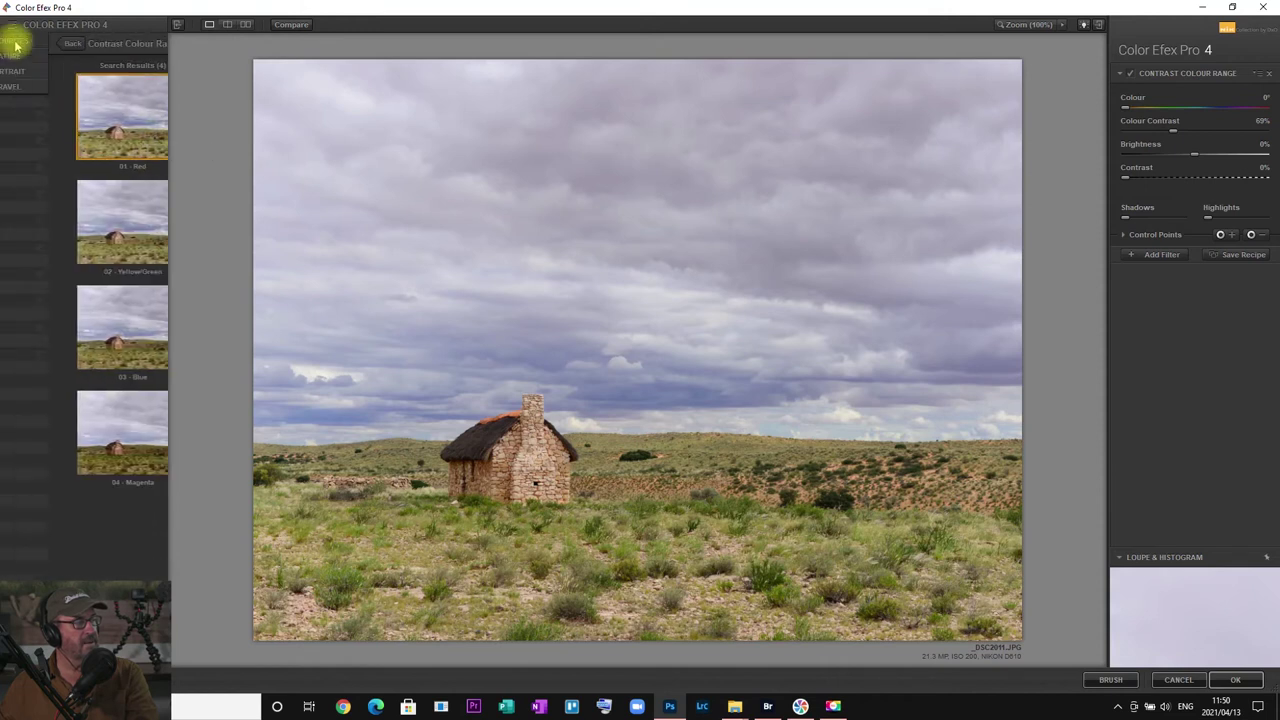
{"action": "left_click", "coordinate": [158, 140]}
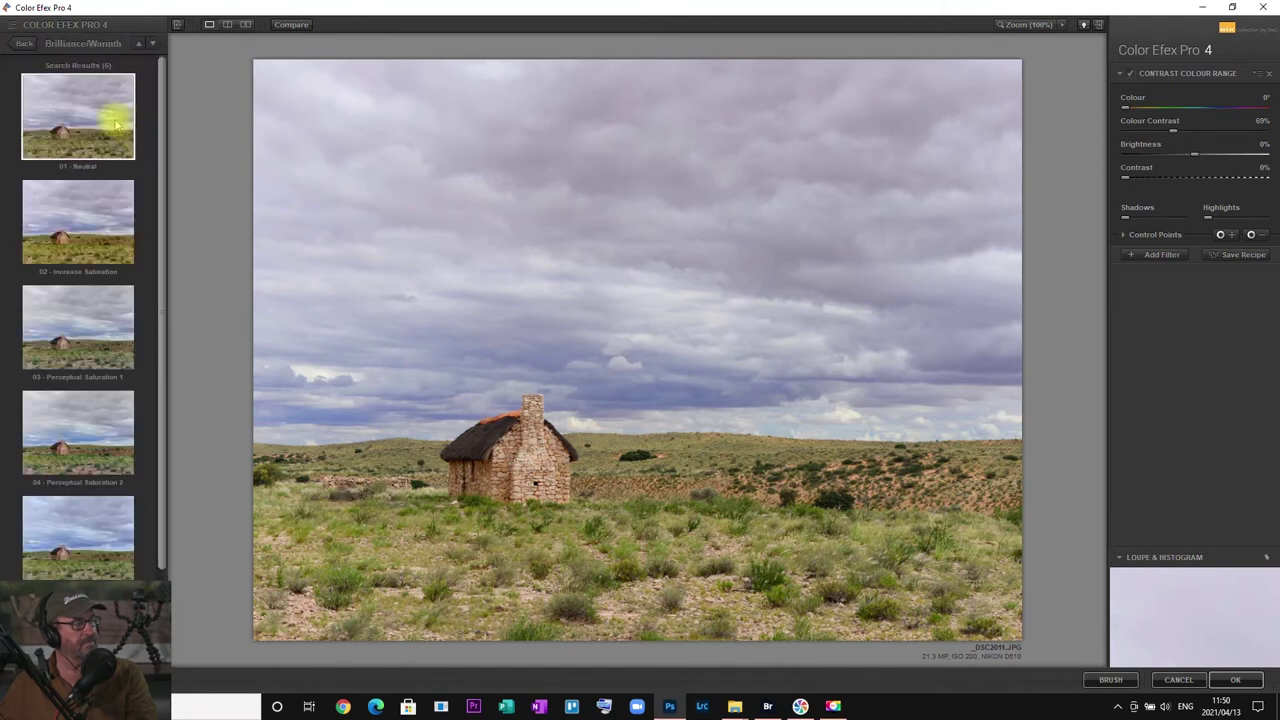
{"action": "left_click", "coordinate": [117, 124]}
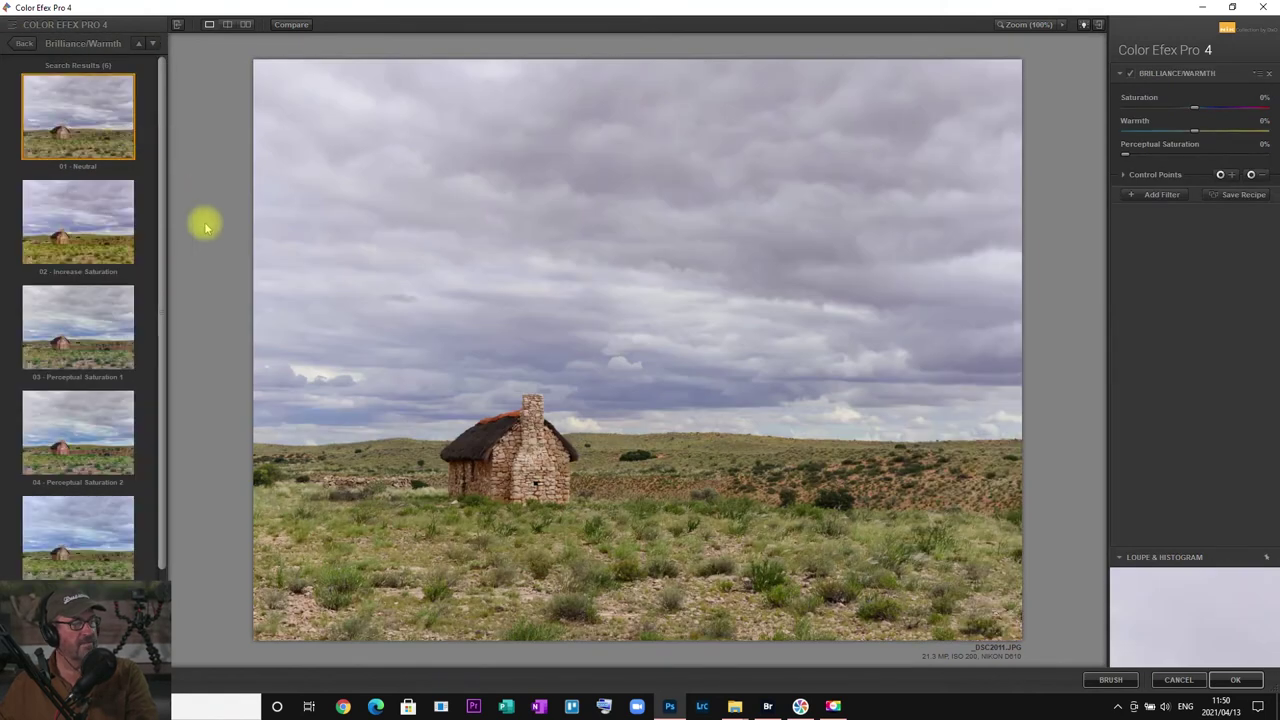
{"action": "left_click", "coordinate": [107, 220]}
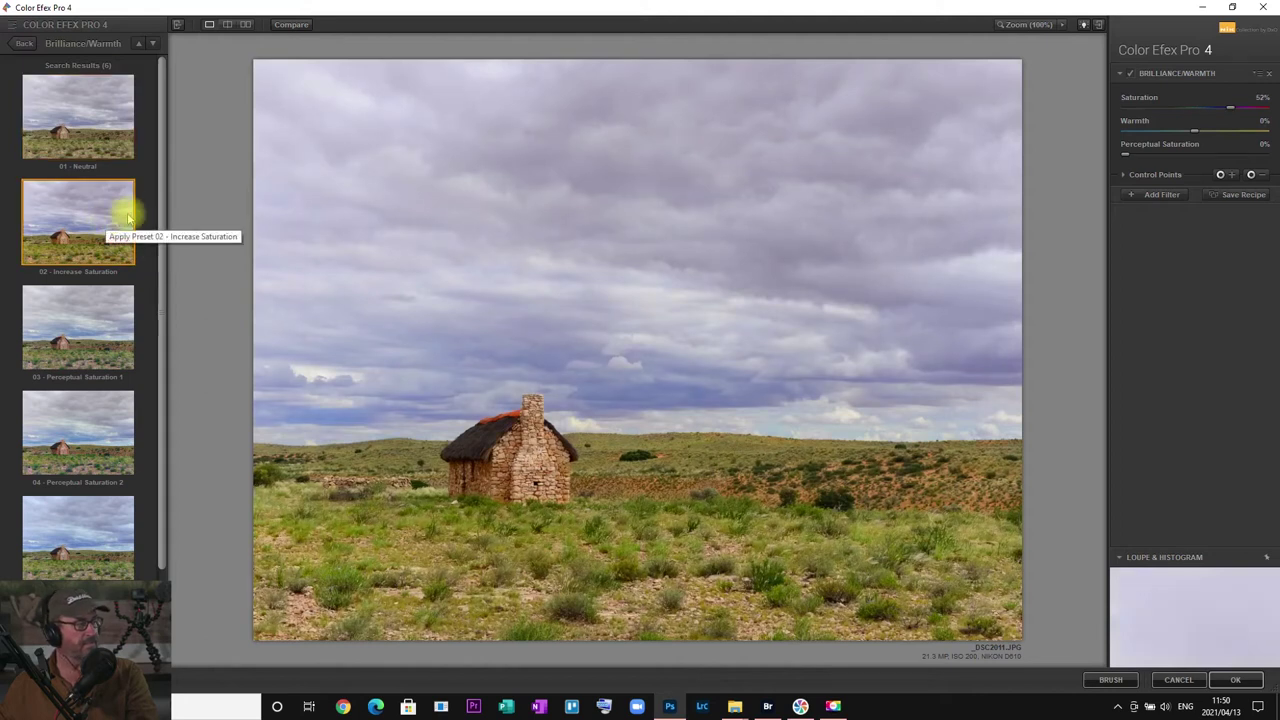
{"action": "key", "text": "Down"}
{"action": "key", "text": "Down"}
{"action": "scroll", "coordinate": [157, 230], "scroll_direction": "down", "scroll_amount": 1}
{"action": "left_click", "coordinate": [86, 440]}
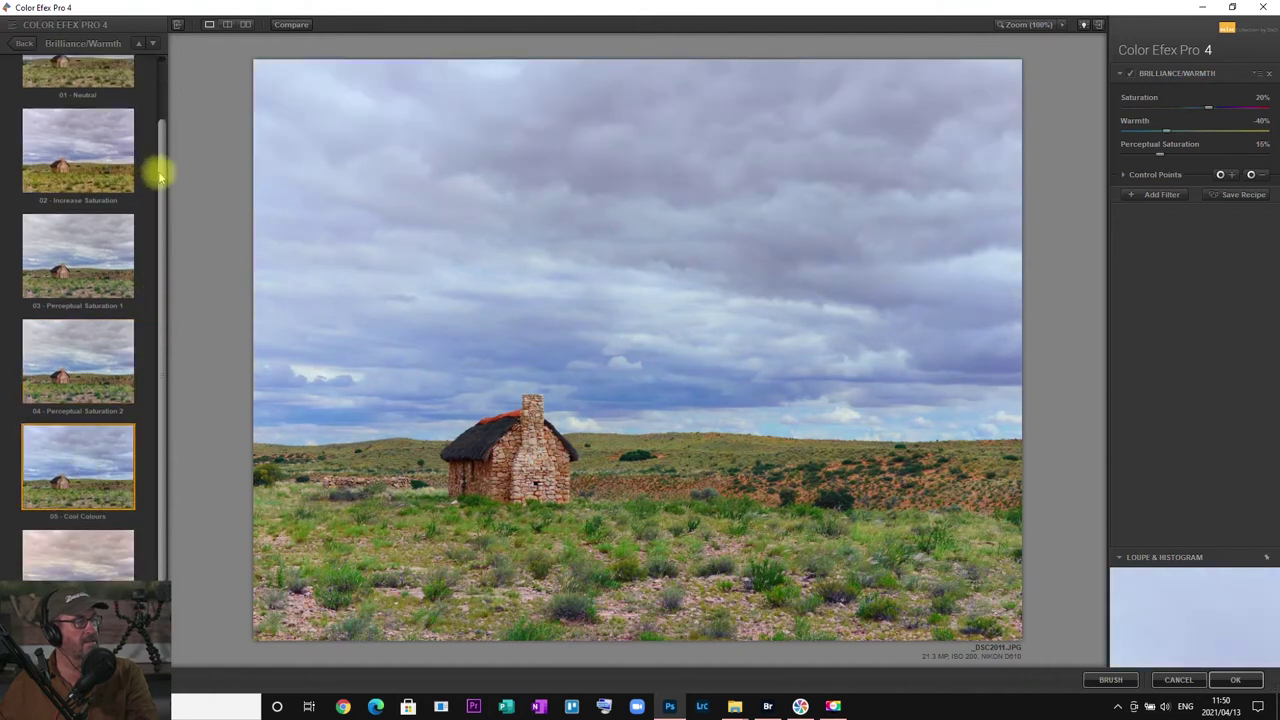
- Return the cottage photo to the 01 - Neutral preset and cancel Color Efex Pro 4 without applying a filter
{"action": "scroll", "coordinate": [158, 175], "scroll_direction": "up", "scroll_amount": 1}
{"action": "left_click", "coordinate": [102, 114]}
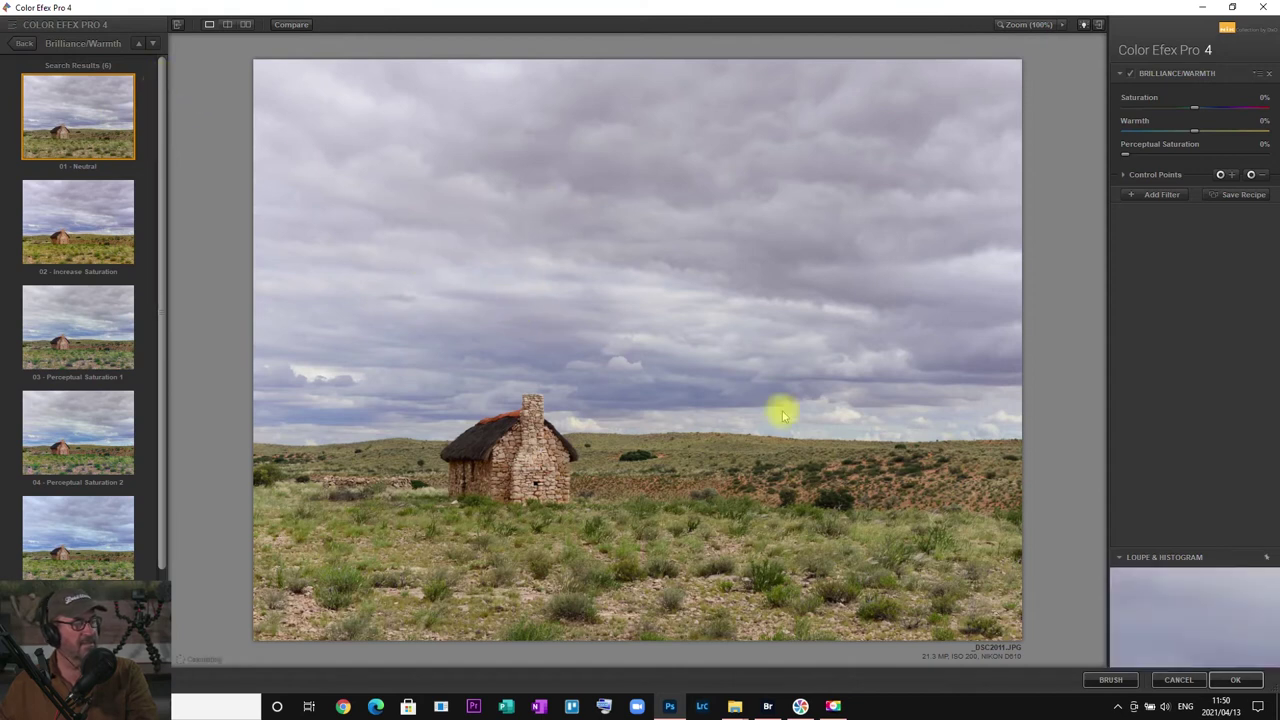
{"action": "left_click", "coordinate": [1182, 683]}
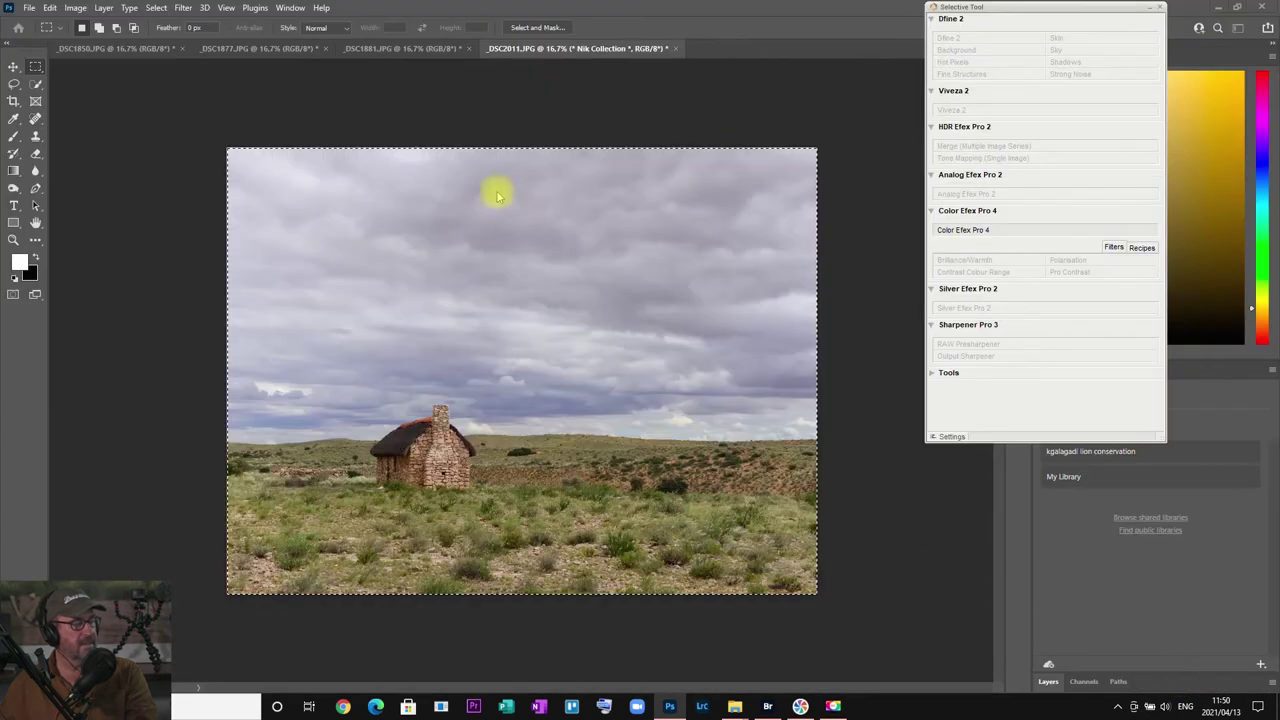
- Switch to Bridge, browse further through the Jpeg folder and examine the stone cottage interior photo _DSC2022.JPG in full-screen preview
{"action": "left_click", "coordinate": [767, 706]}
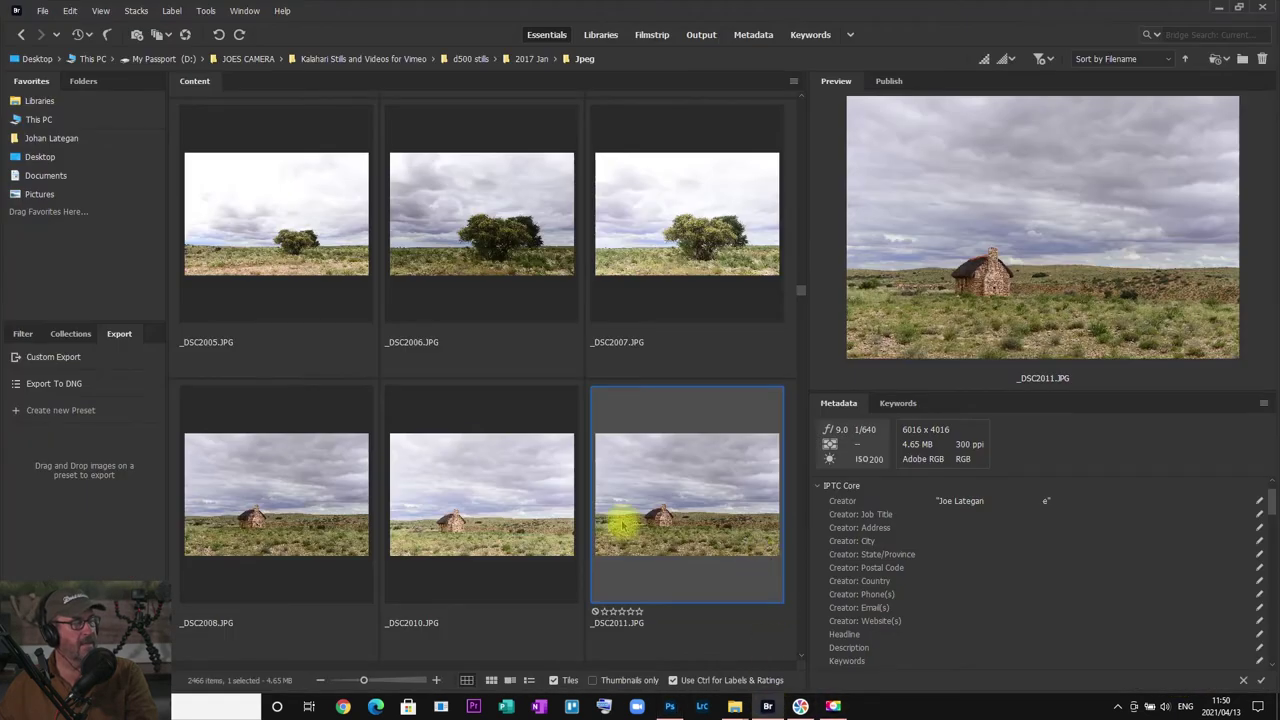
{"action": "scroll", "coordinate": [615, 445], "scroll_direction": "down", "scroll_amount": 3}
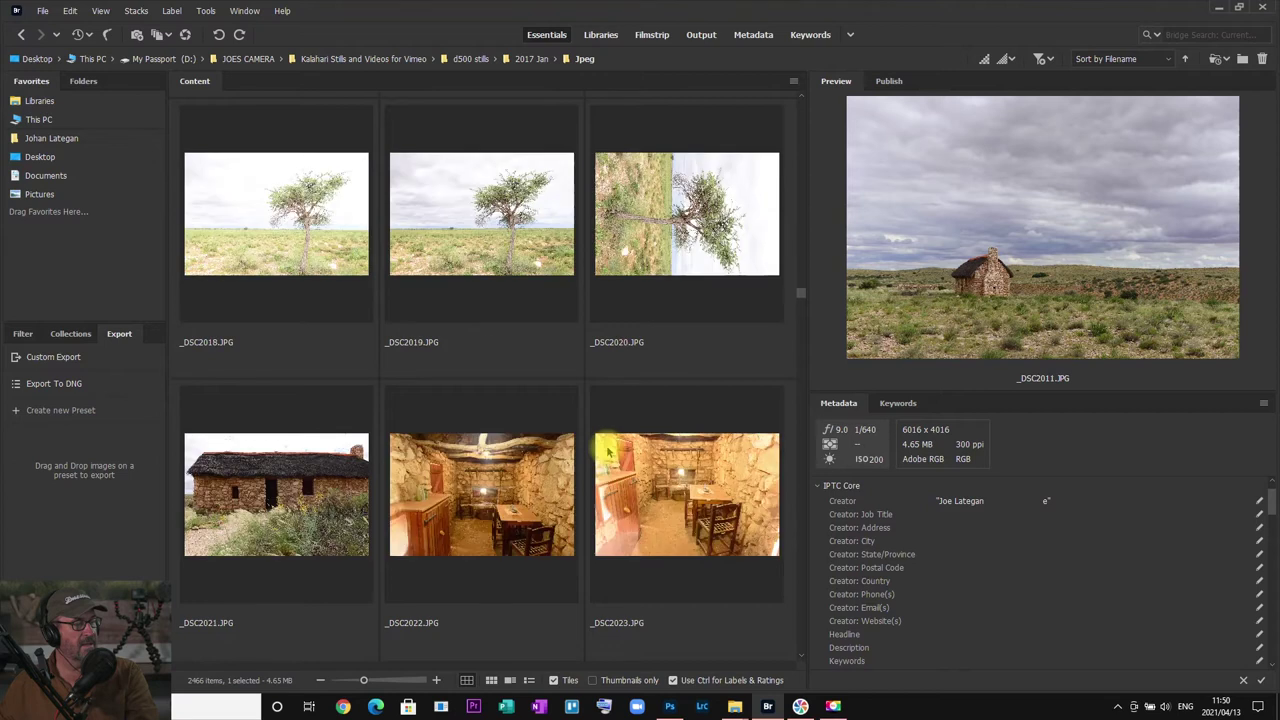
{"action": "scroll", "coordinate": [607, 445], "scroll_direction": "up", "scroll_amount": 1}
{"action": "left_click", "coordinate": [507, 490]}
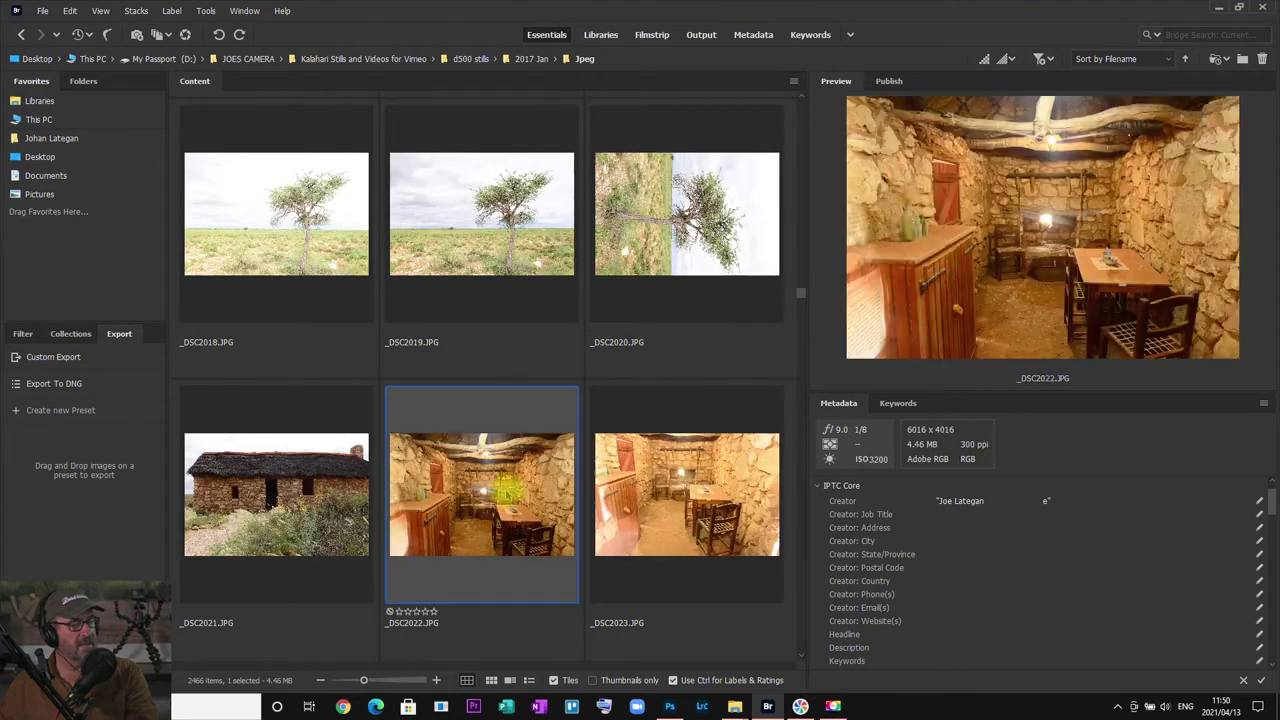
{"action": "key", "text": "space"}
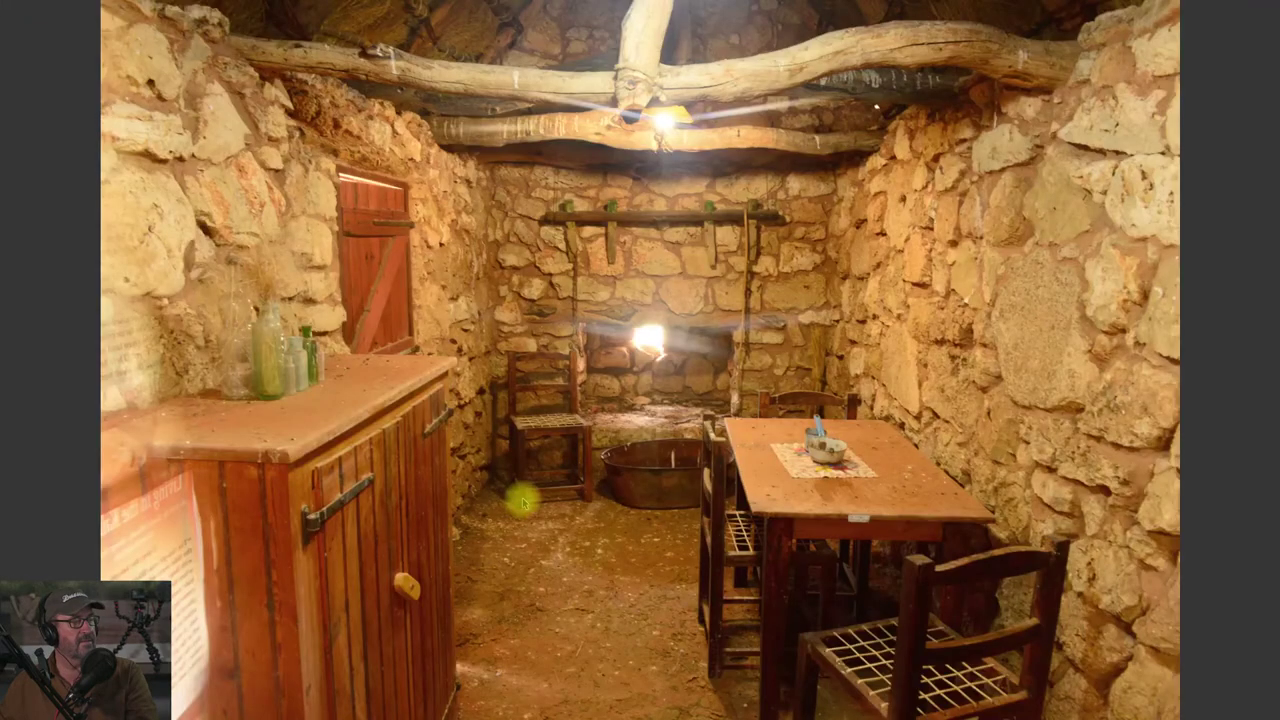
{"action": "key", "text": "space"}
- Browse past the cloud landscapes to the jackal photos and examine _KAL0422.JPG, _KAL0429.JPG and _KAL0432.JPG in full-screen preview
{"action": "scroll", "coordinate": [520, 462], "scroll_direction": "down", "scroll_amount": 5}
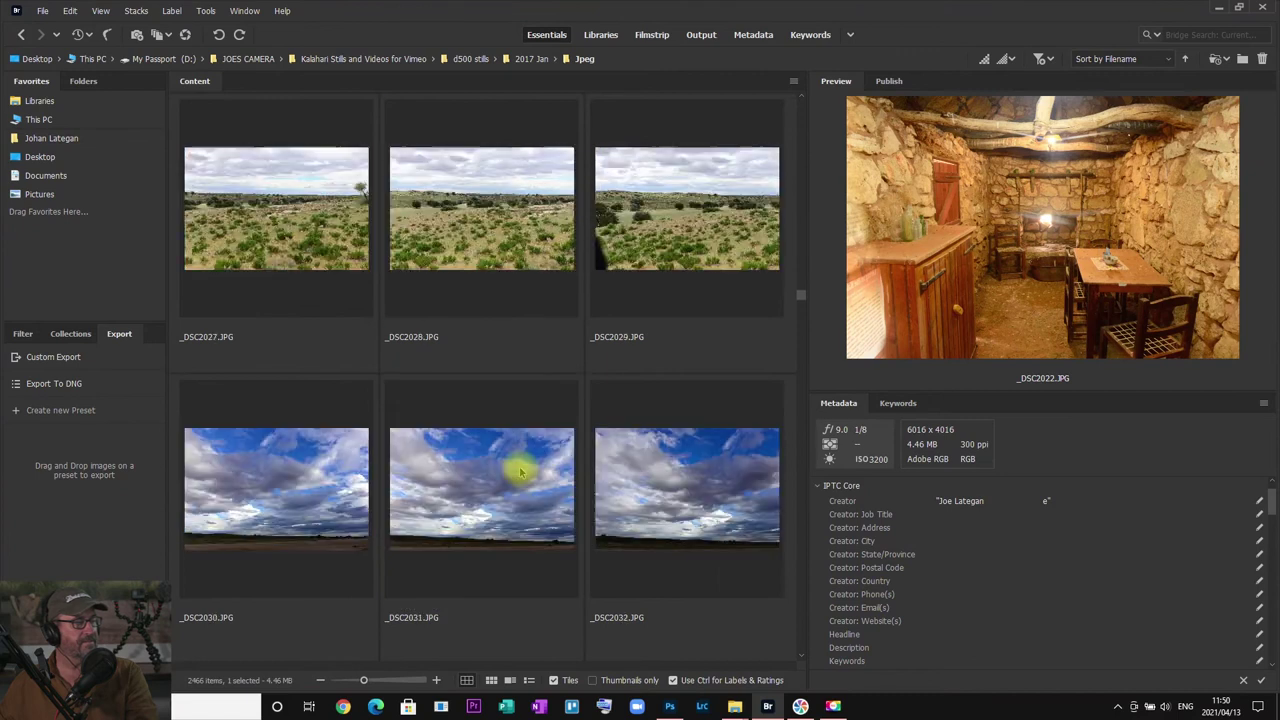
{"action": "scroll", "coordinate": [519, 459], "scroll_direction": "down", "scroll_amount": 1}
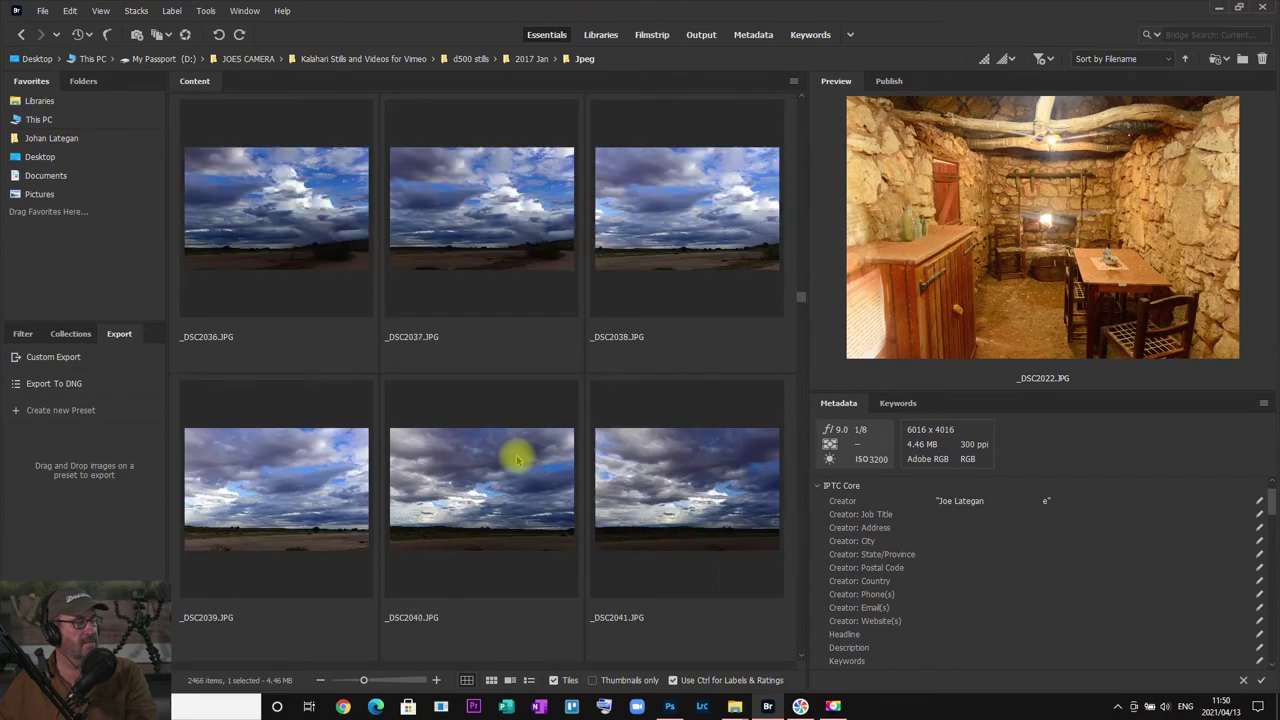
{"action": "scroll", "coordinate": [518, 460], "scroll_direction": "down", "scroll_amount": 4}
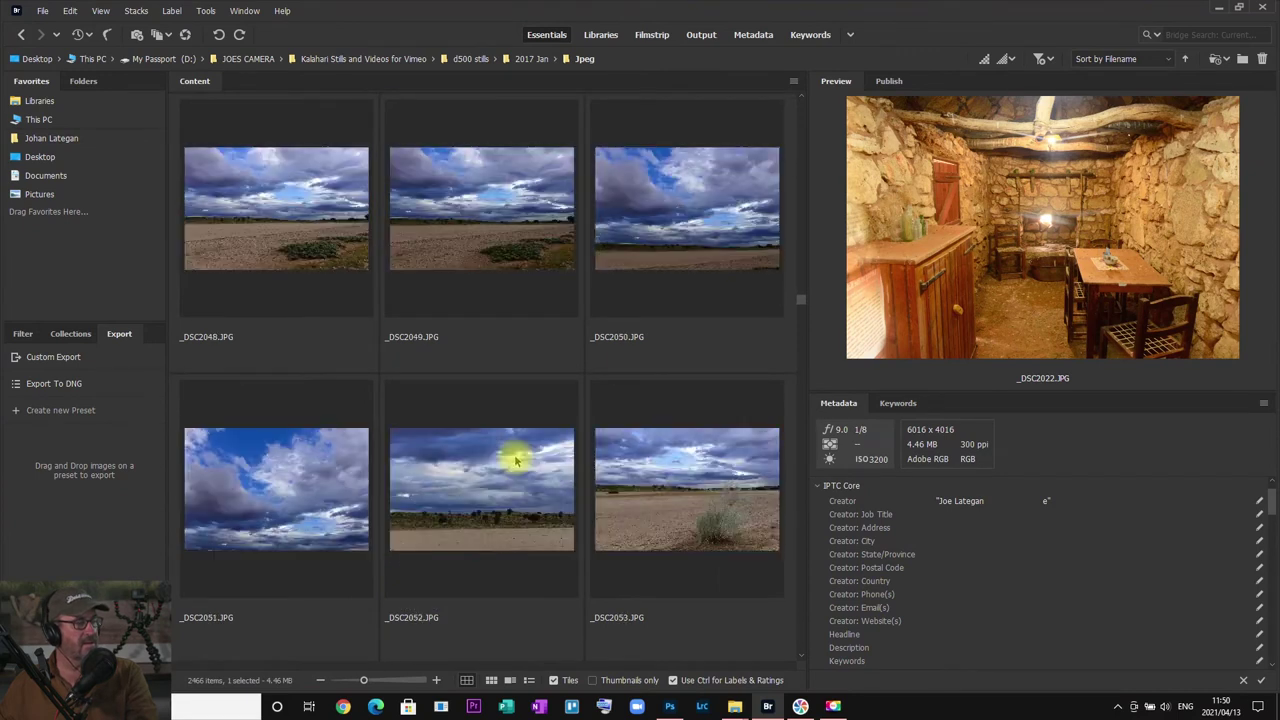
{"action": "scroll", "coordinate": [506, 462], "scroll_direction": "down", "scroll_amount": 2}
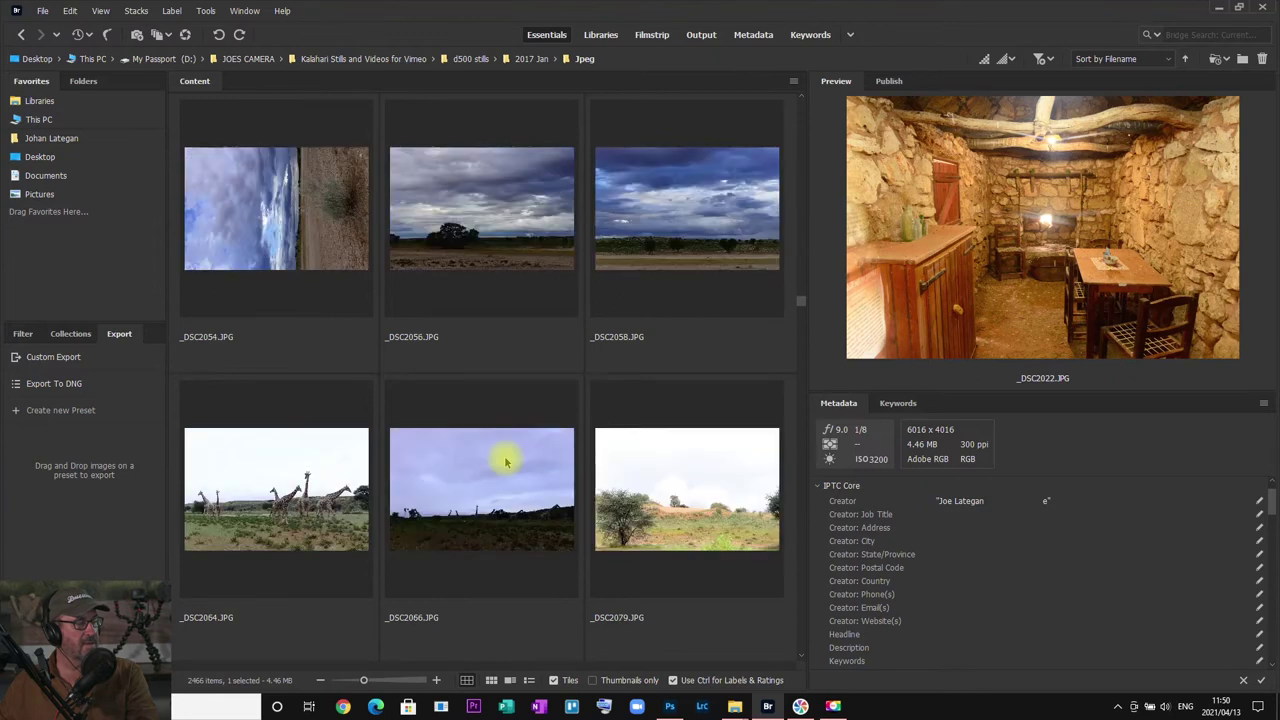
{"action": "scroll", "coordinate": [506, 462], "scroll_direction": "down", "scroll_amount": 3}
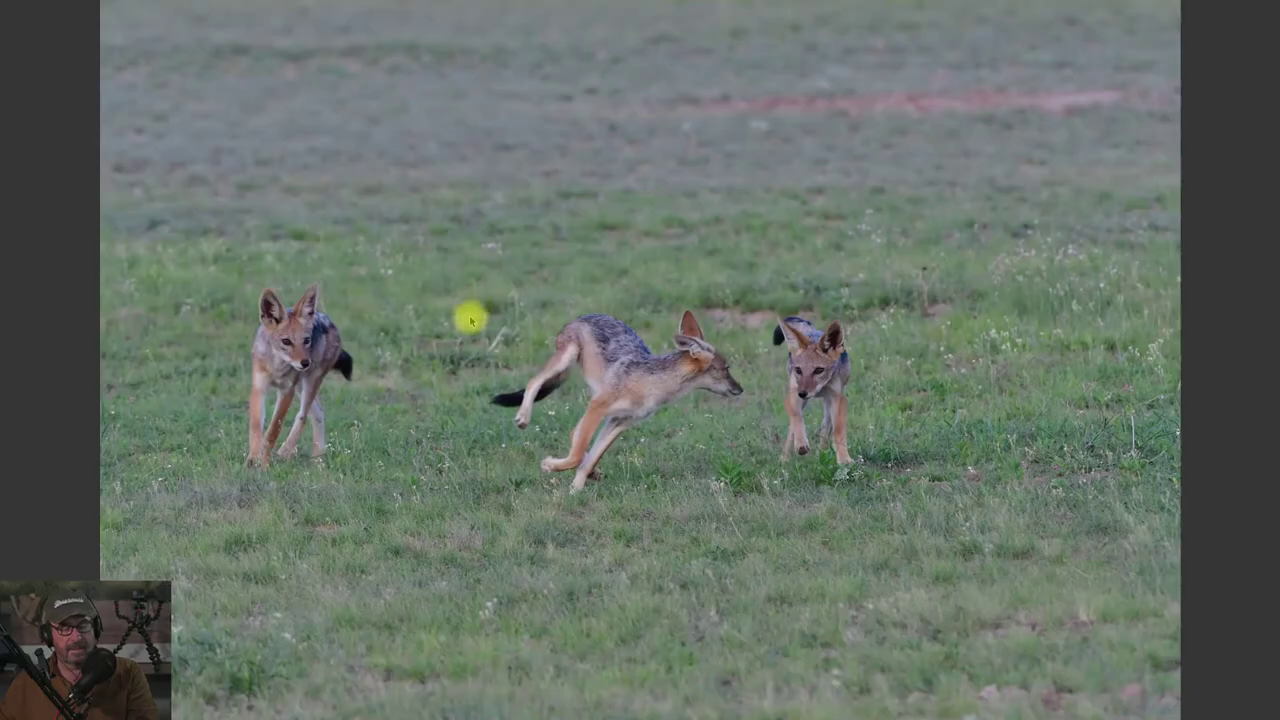
{"action": "key", "text": "Right"}
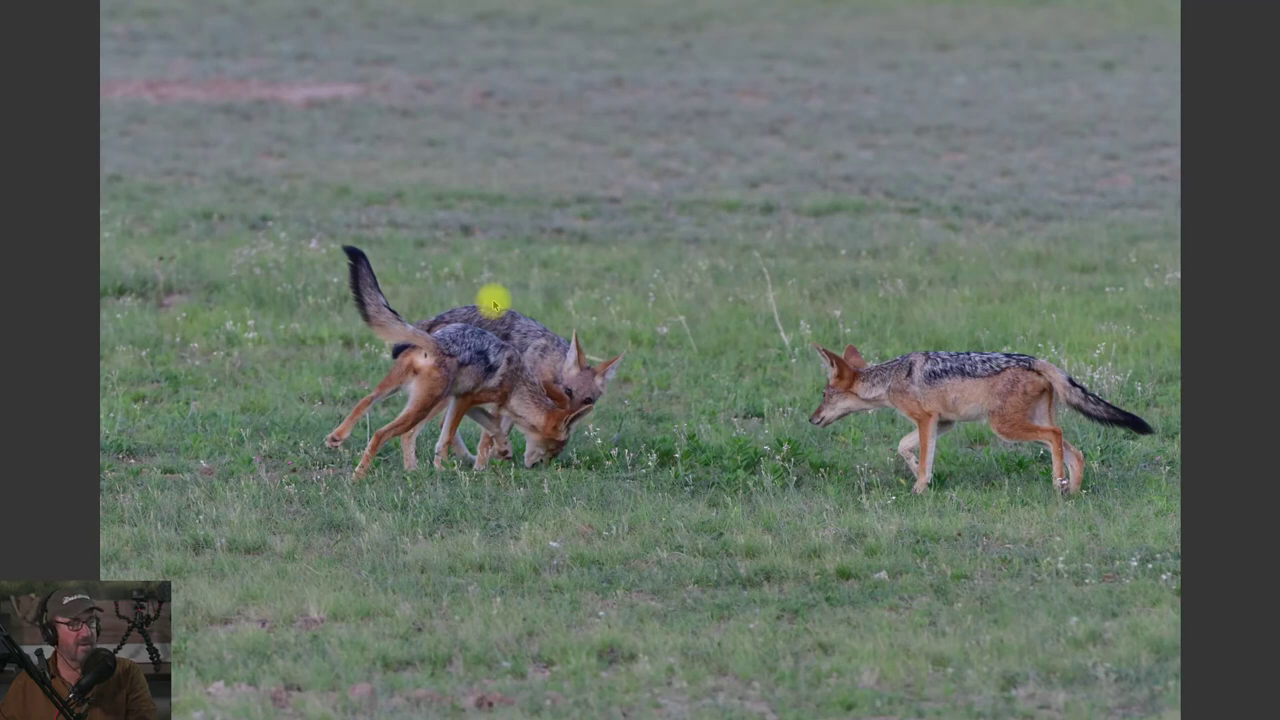
{"action": "key", "text": "Right"}
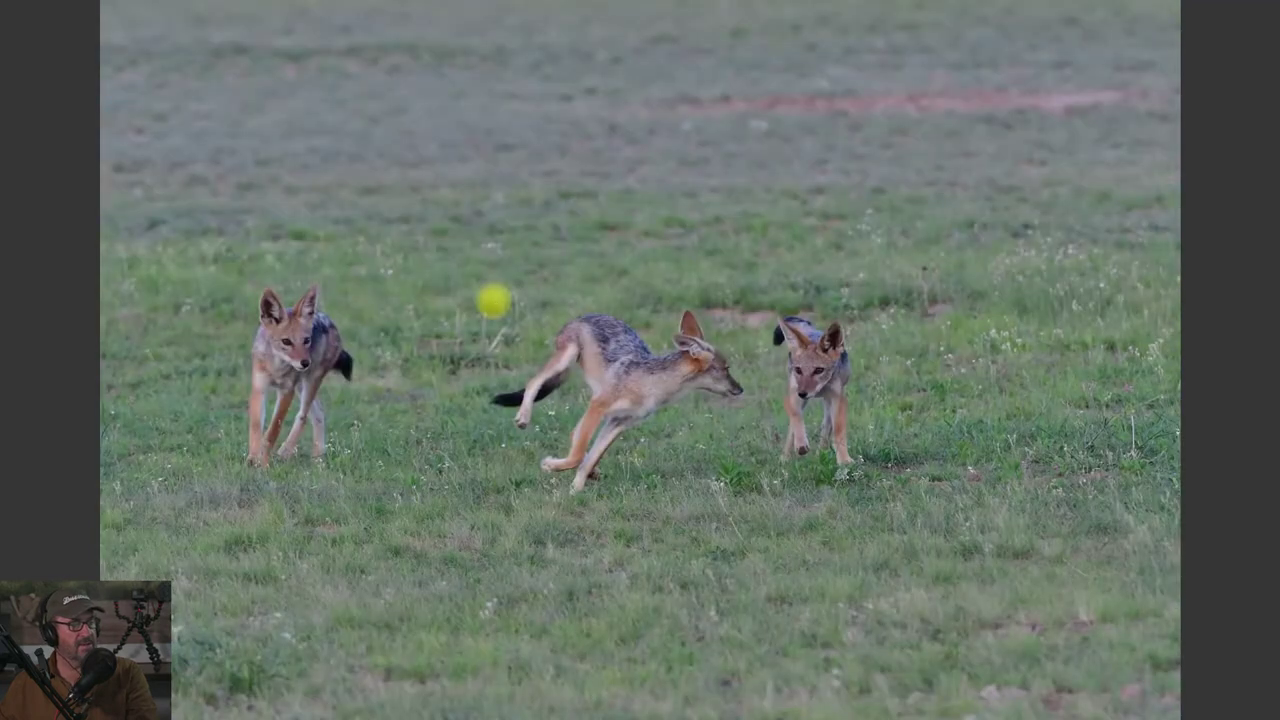
{"action": "key", "text": "Right"}
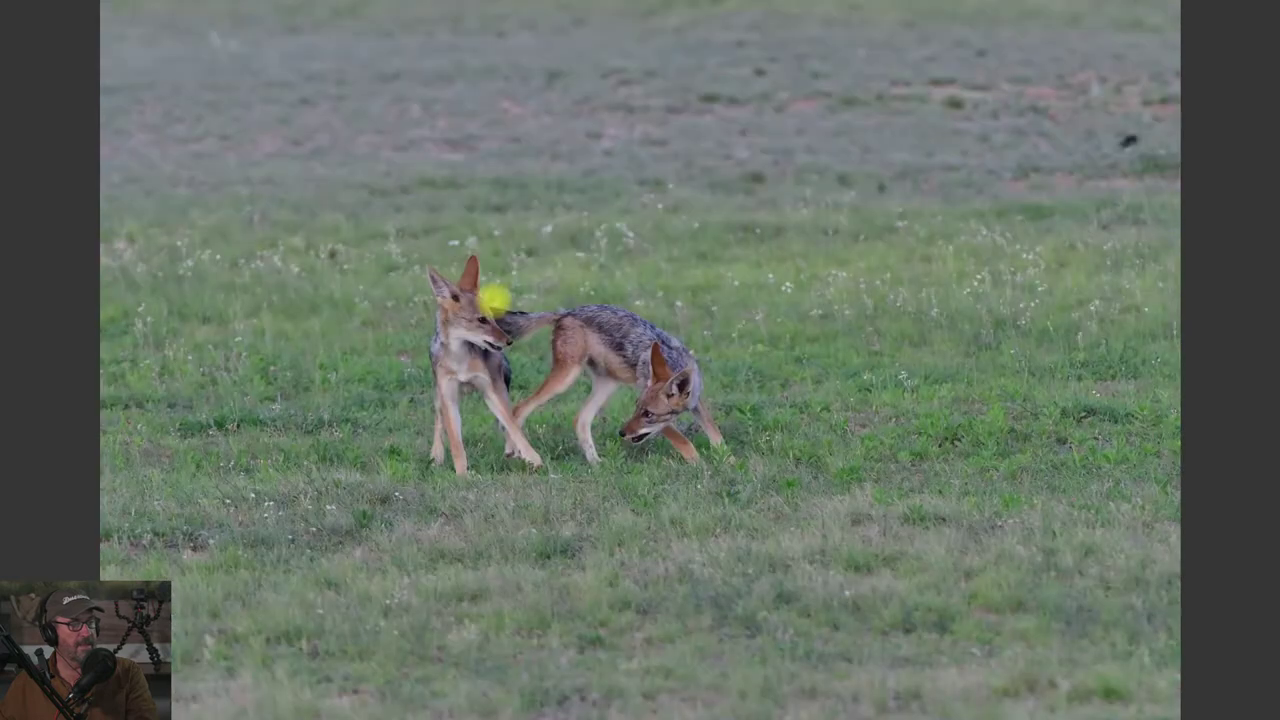
{"action": "key", "text": "space"}
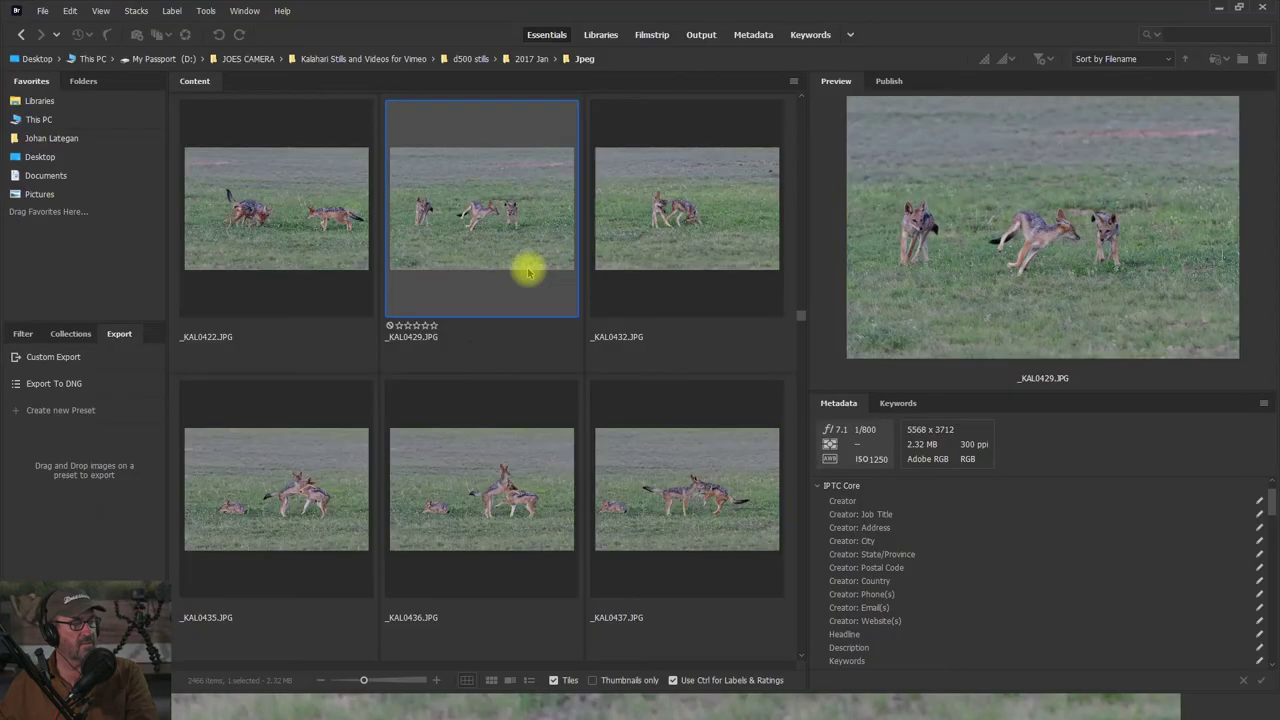
- Select the photo of jackals play-fighting, _KAL0436.JPG, and bring it up in Photoshop
{"action": "key", "text": "Right"}
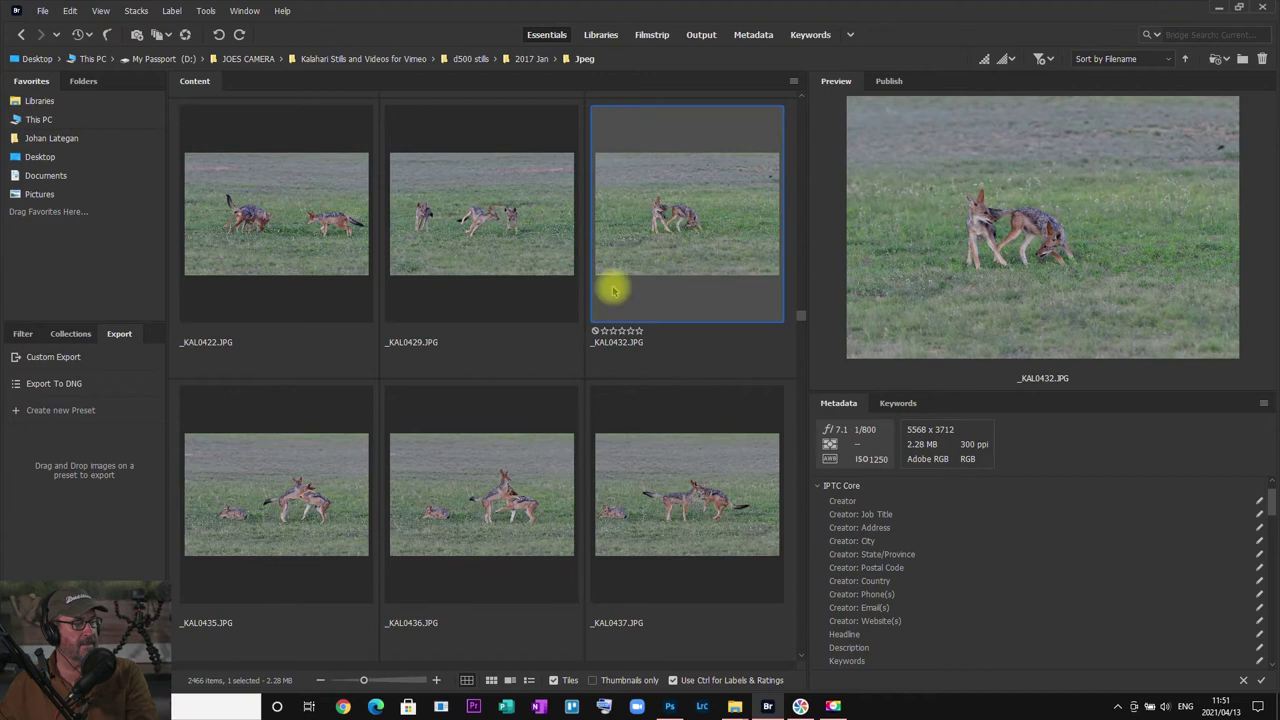
{"action": "left_click", "coordinate": [482, 513]}
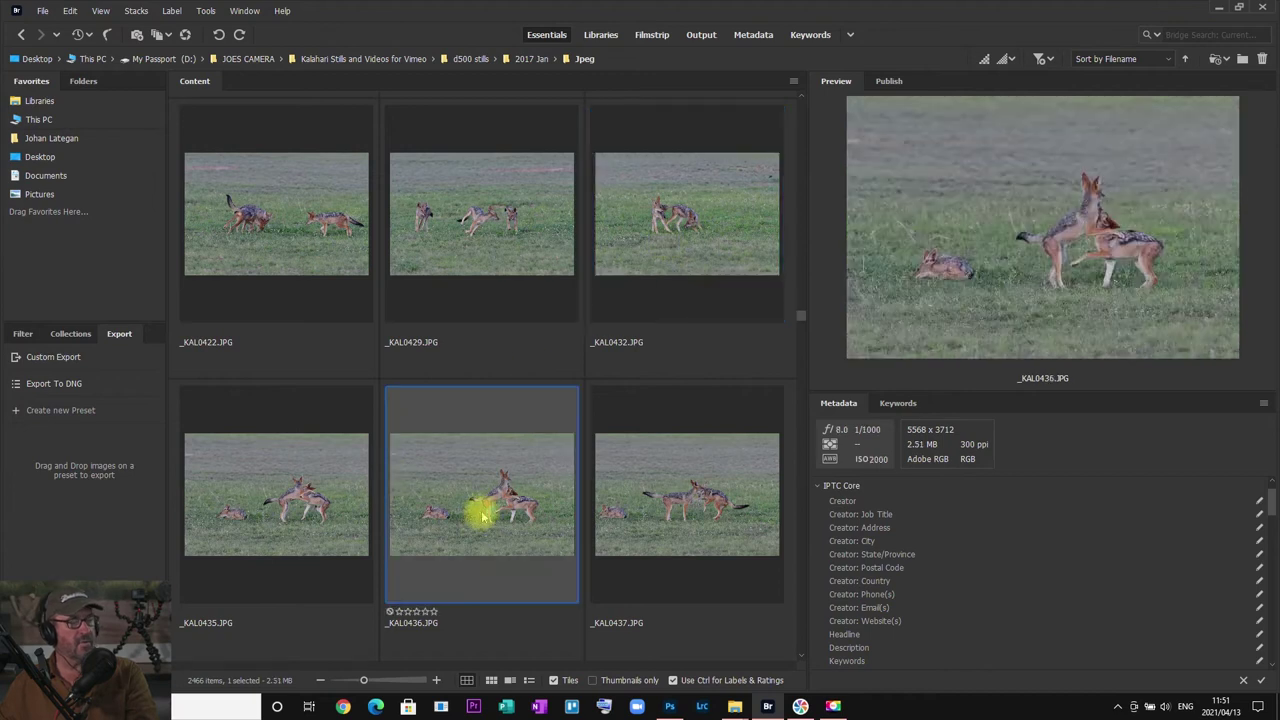
{"action": "key", "text": "alt+Tab"}
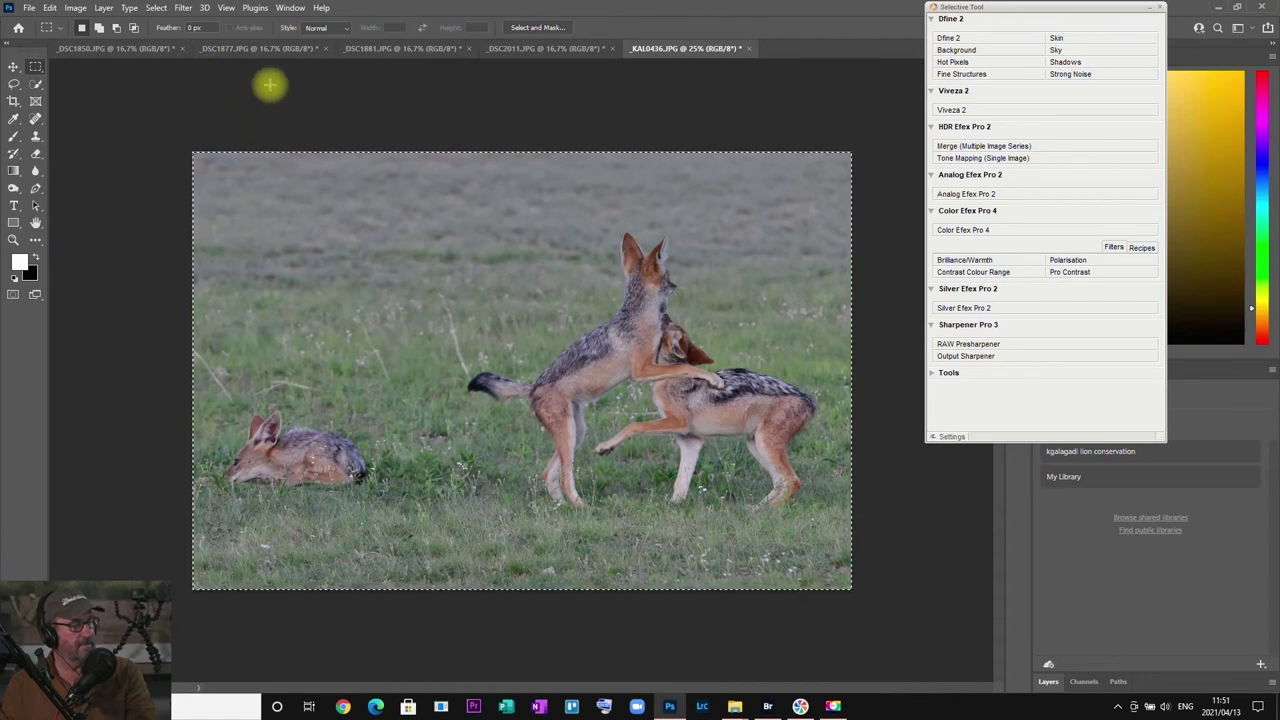
- Return to Bridge, browse on past the antelope shots and examine the cheetahs-under-tree photo _KAL0548.JPG in full-screen preview
{"action": "left_click", "coordinate": [769, 706]}
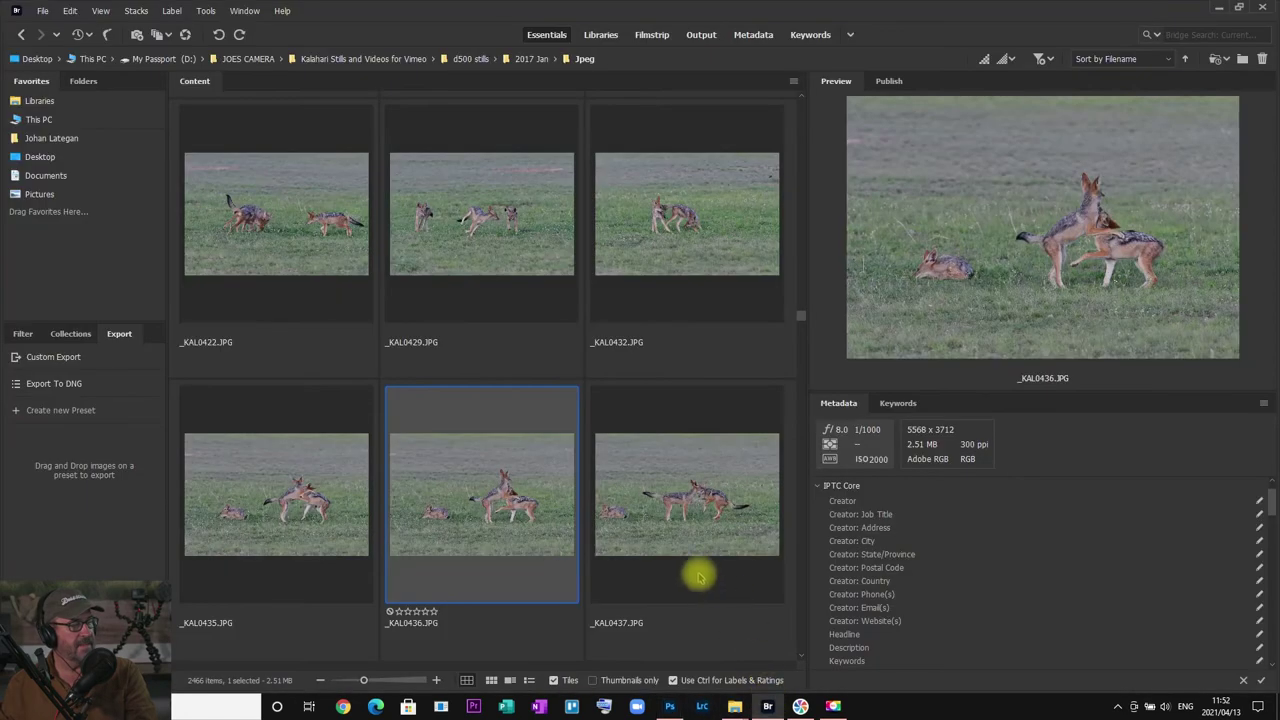
{"action": "scroll", "coordinate": [500, 488], "scroll_direction": "down", "scroll_amount": 2}
{"action": "scroll", "coordinate": [493, 490], "scroll_direction": "down", "scroll_amount": 6}
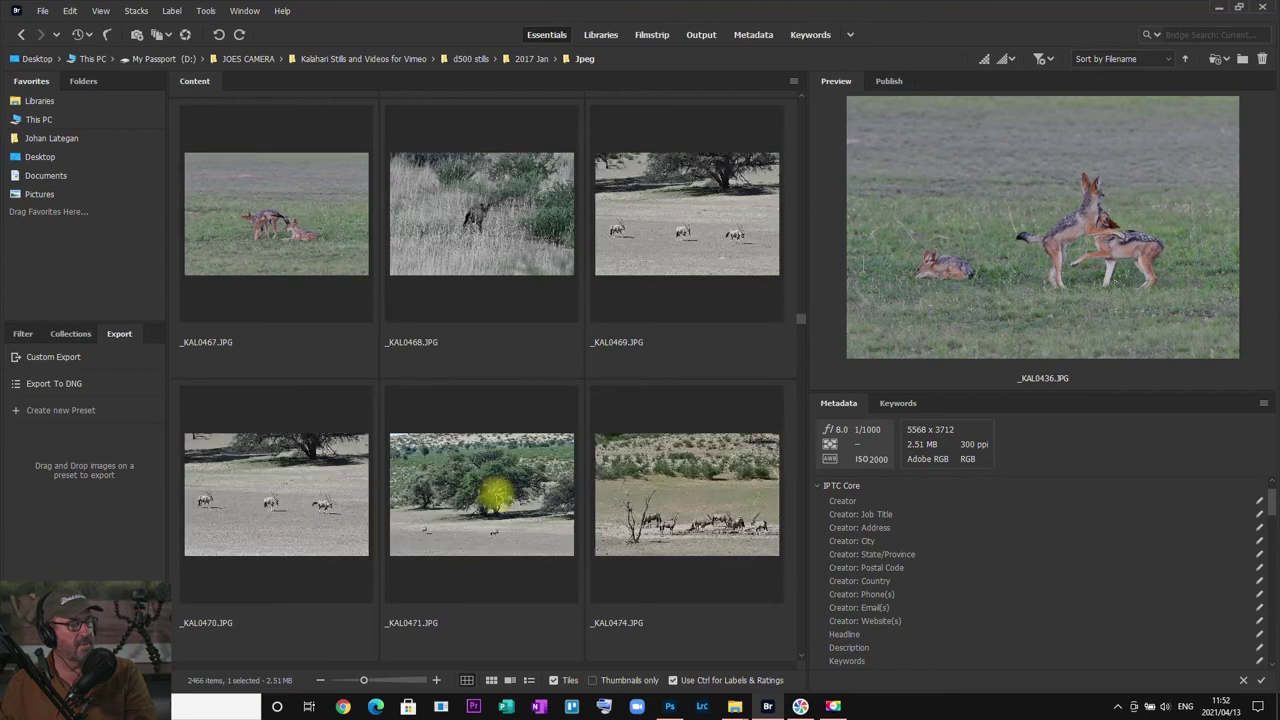
{"action": "scroll", "coordinate": [478, 488], "scroll_direction": "down", "scroll_amount": 10}
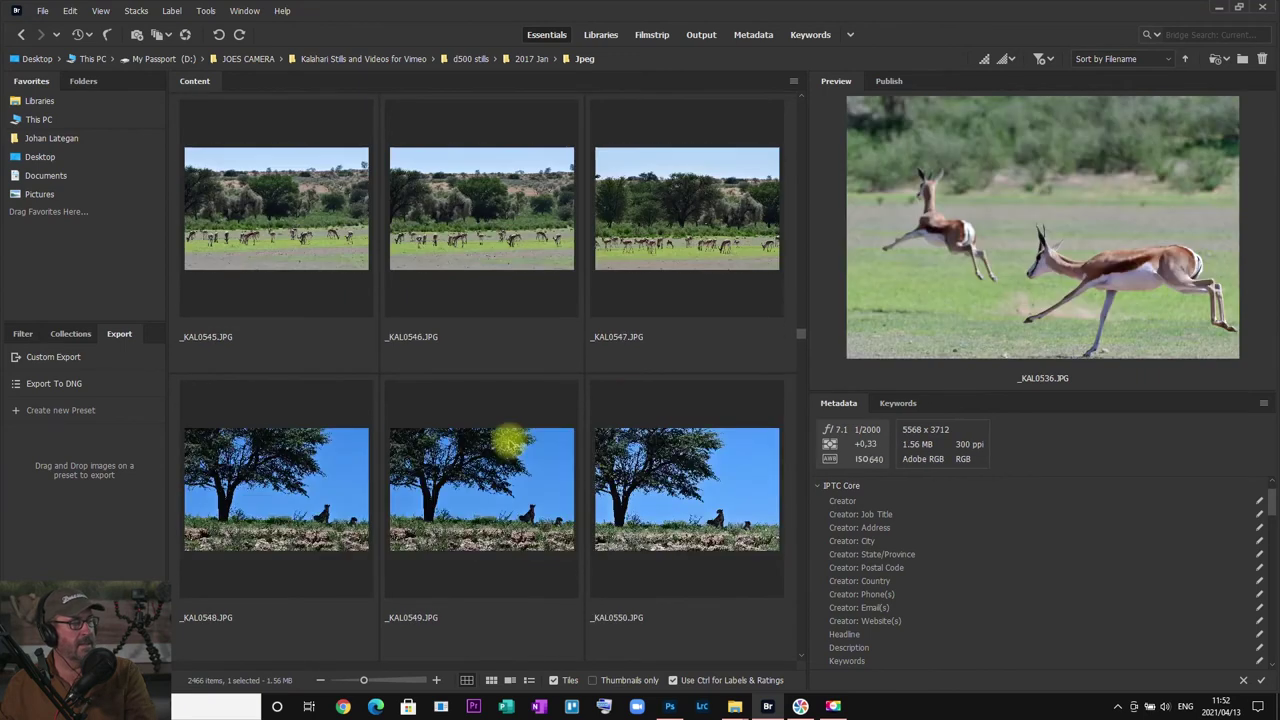
{"action": "left_click", "coordinate": [298, 484]}
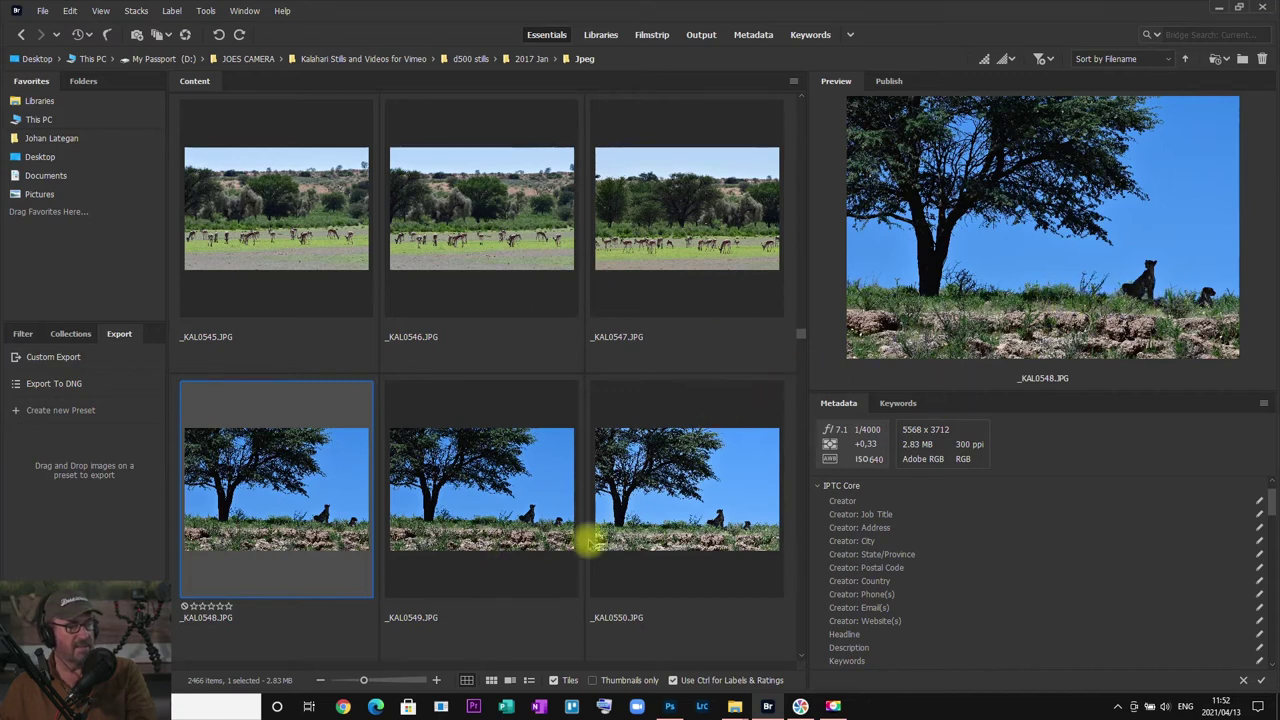
{"action": "key", "text": "space"}
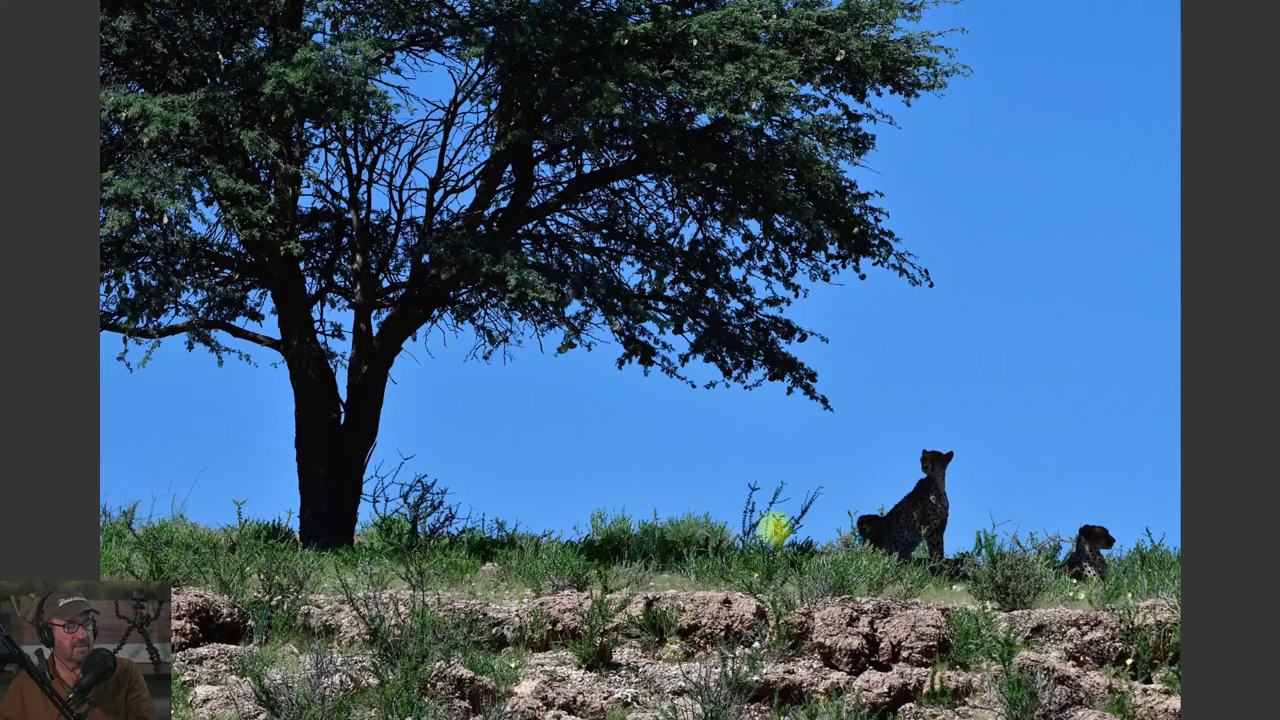
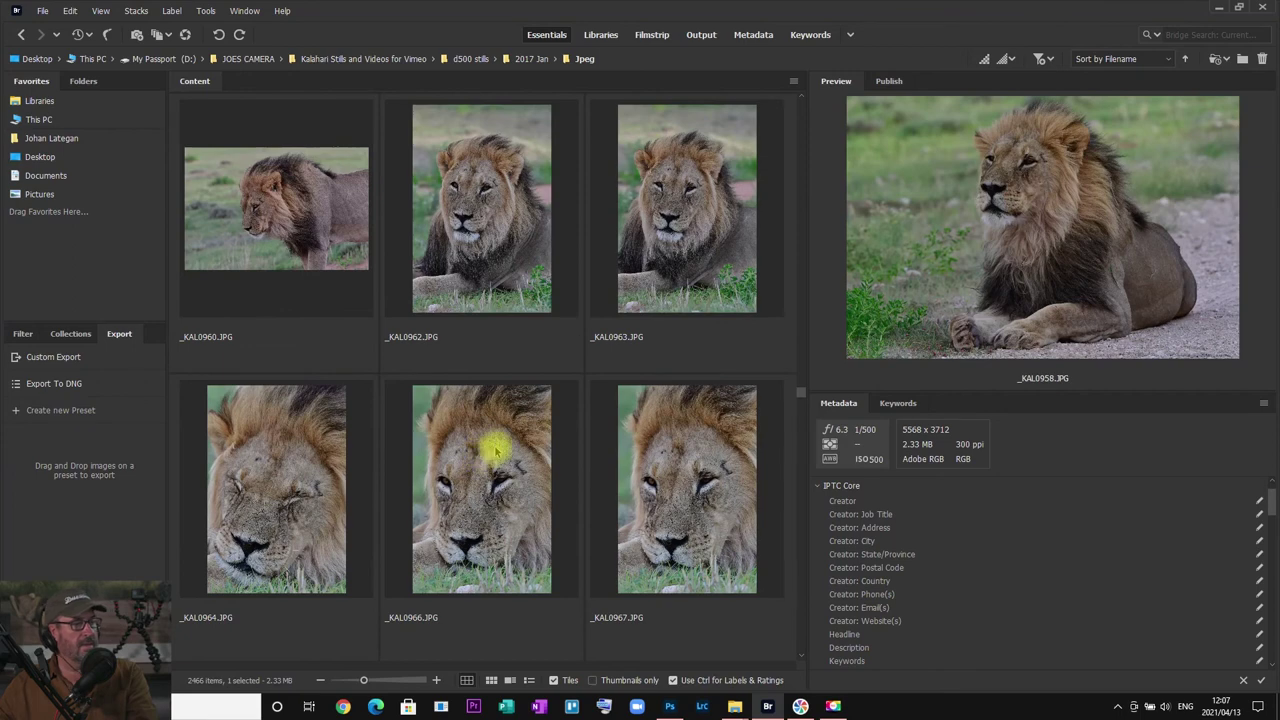
- Examine the male lion close-ups in full-screen preview and move on to the drinking lioness photo _KAL0969.JPG
{"action": "key", "text": "space"}
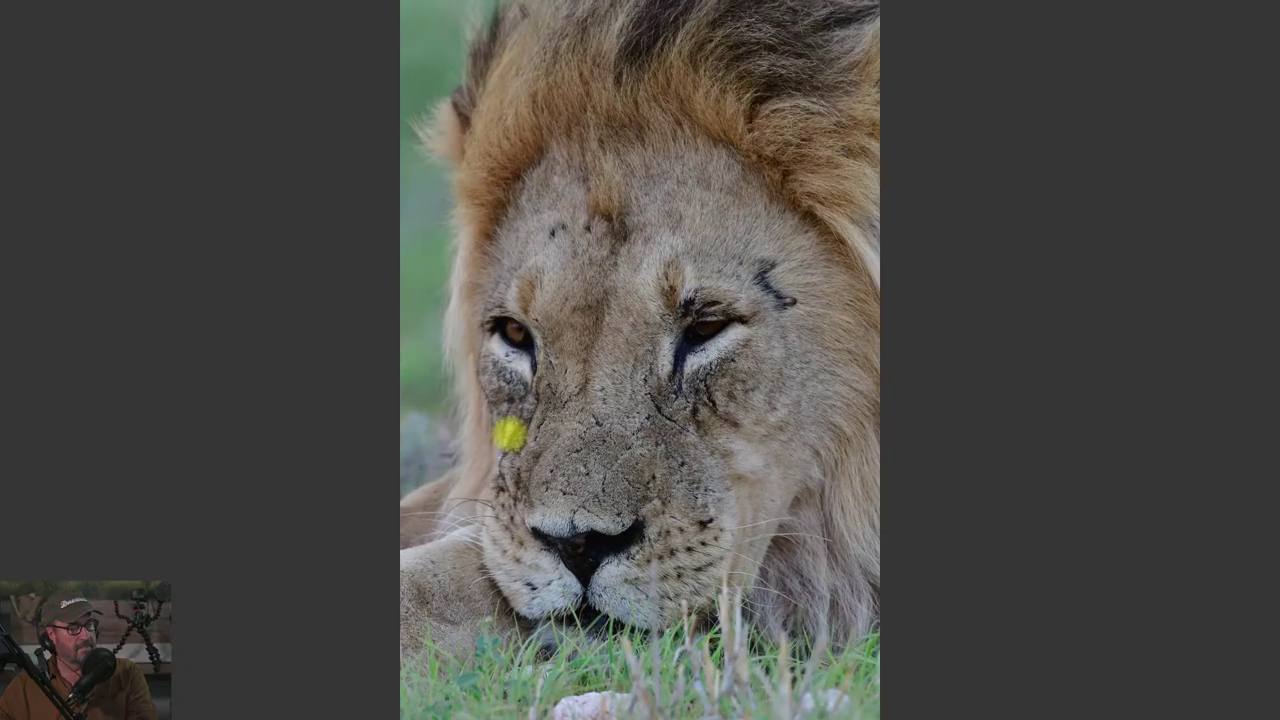
{"action": "key", "text": "Right"}
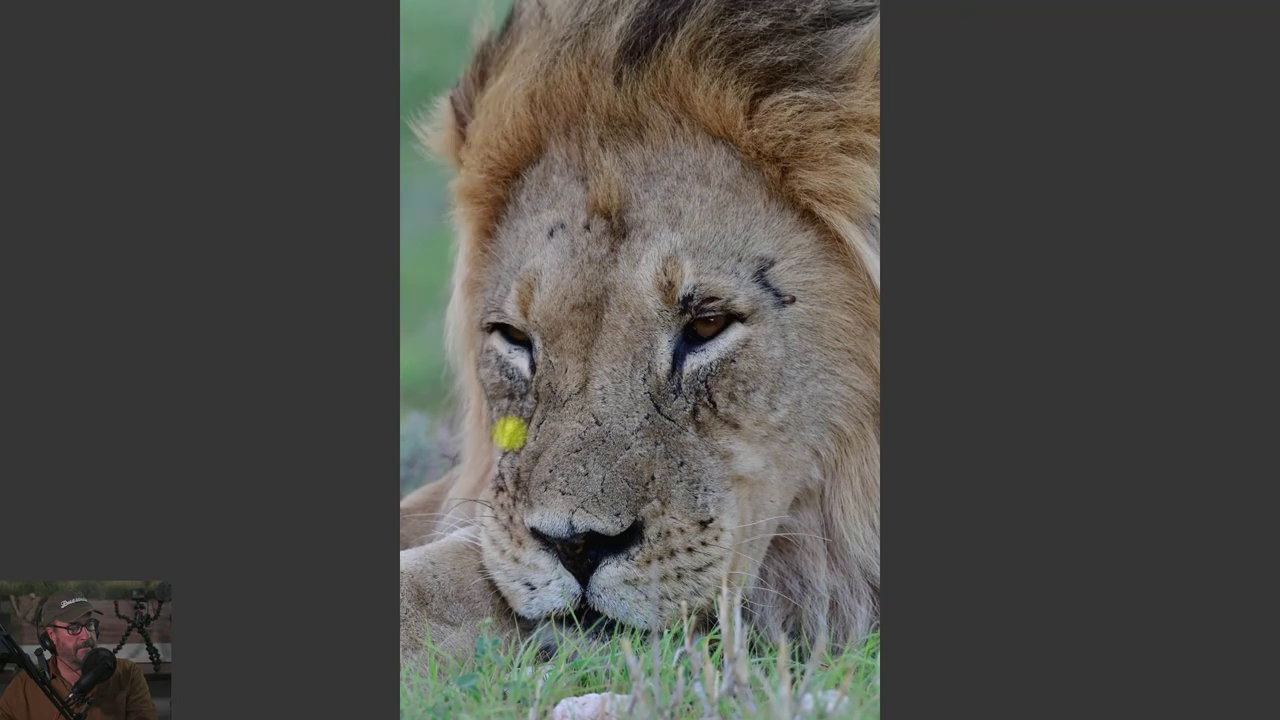
{"action": "key", "text": "Right"}
{"action": "key", "text": "space"}
- Browse further through the lioness photos and select _KAL0981.JPG, the lions lying behind green grass
{"action": "scroll", "coordinate": [505, 470], "scroll_direction": "down", "scroll_amount": 6}
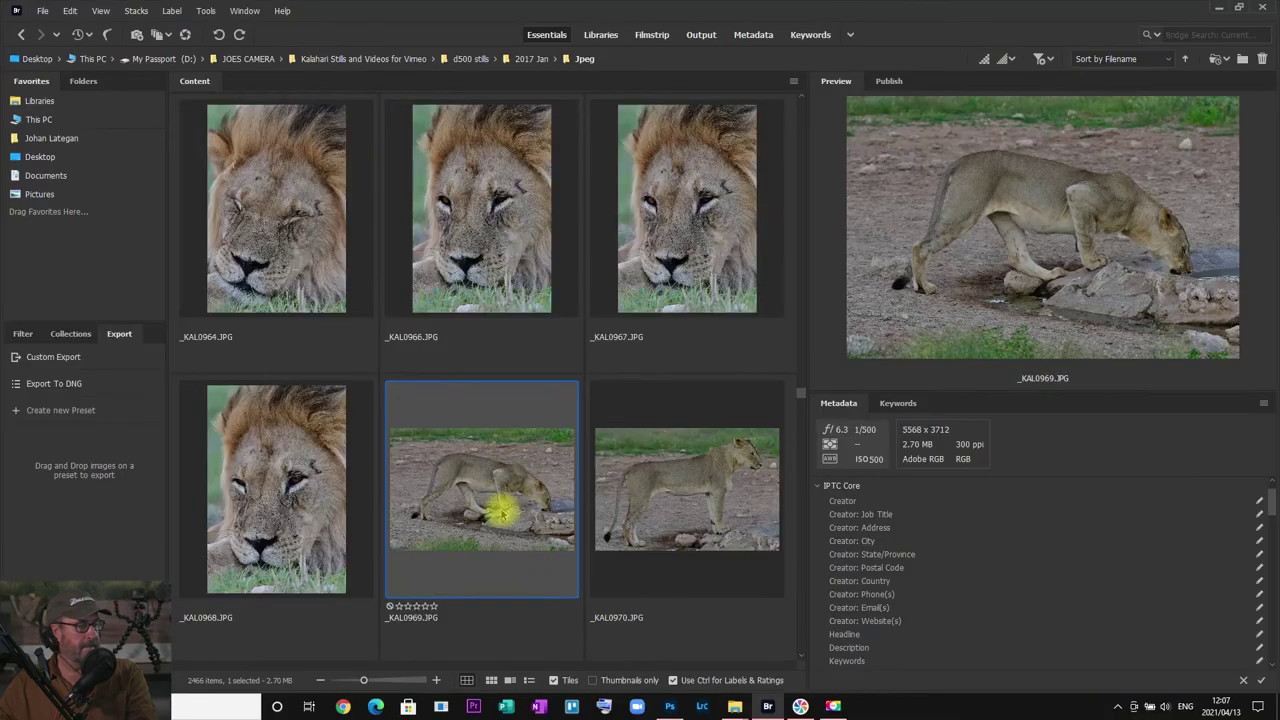
{"action": "scroll", "coordinate": [498, 493], "scroll_direction": "down", "scroll_amount": 2}
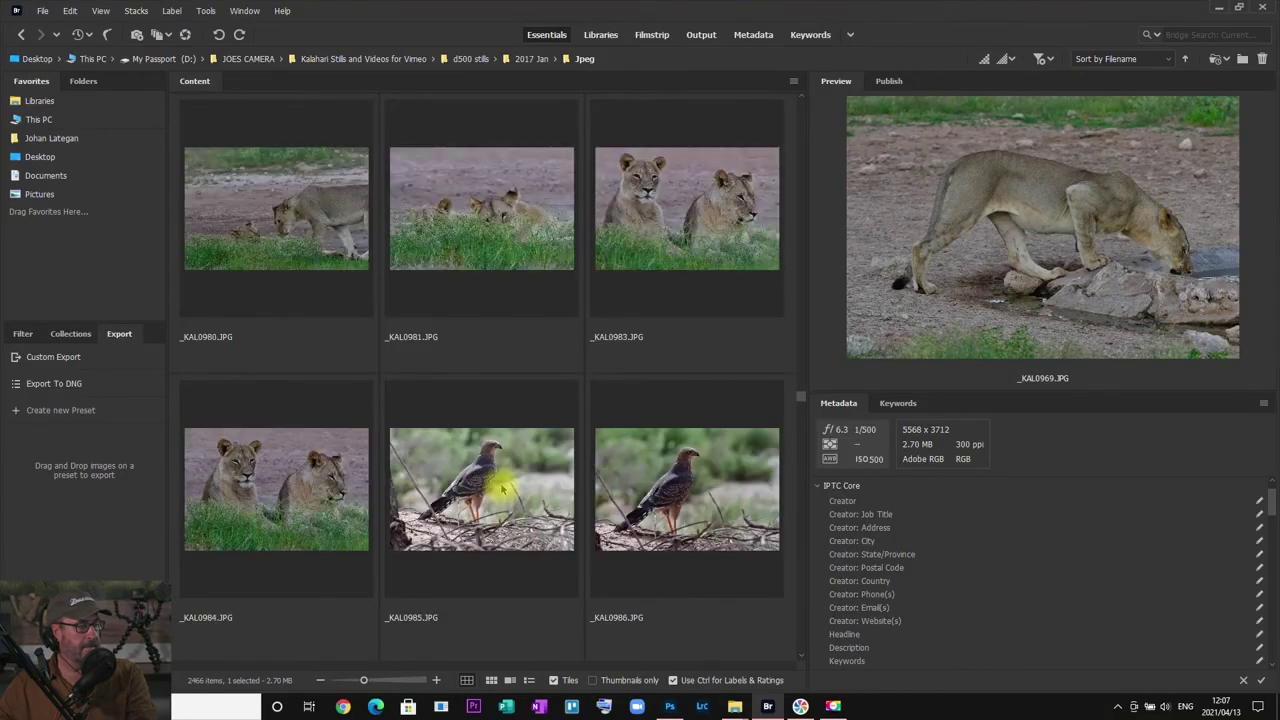
{"action": "scroll", "coordinate": [503, 487], "scroll_direction": "up", "scroll_amount": 1}
{"action": "left_click", "coordinate": [498, 490]}
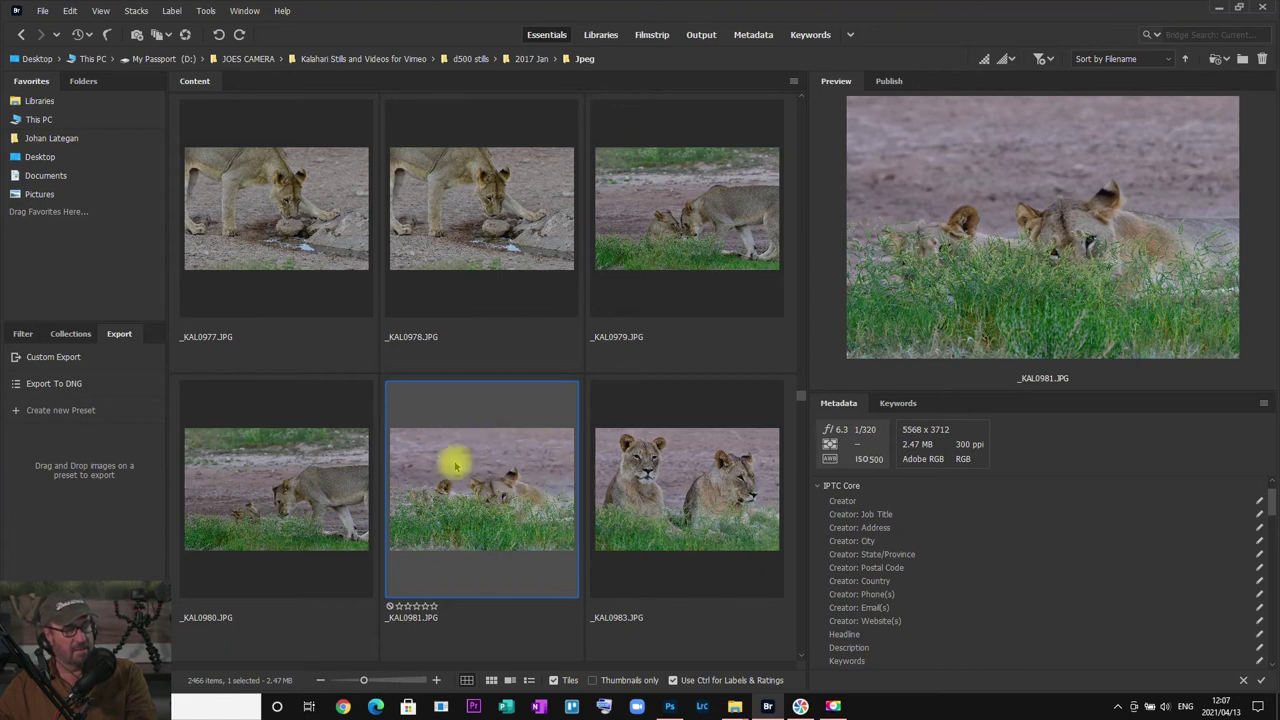
- Compare the shots of the two lions sitting behind green grass and bring _KAL0983.JPG up in Photoshop
{"action": "key", "text": "Right"}
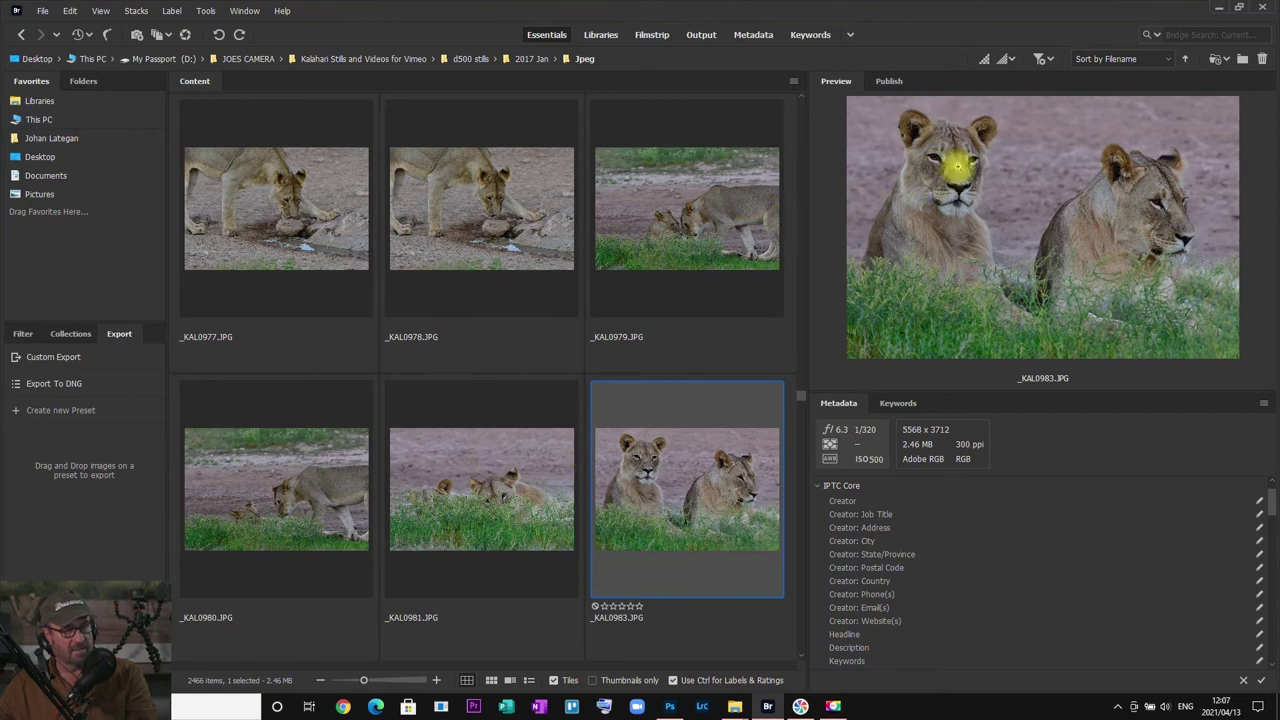
{"action": "key", "text": "Right"}
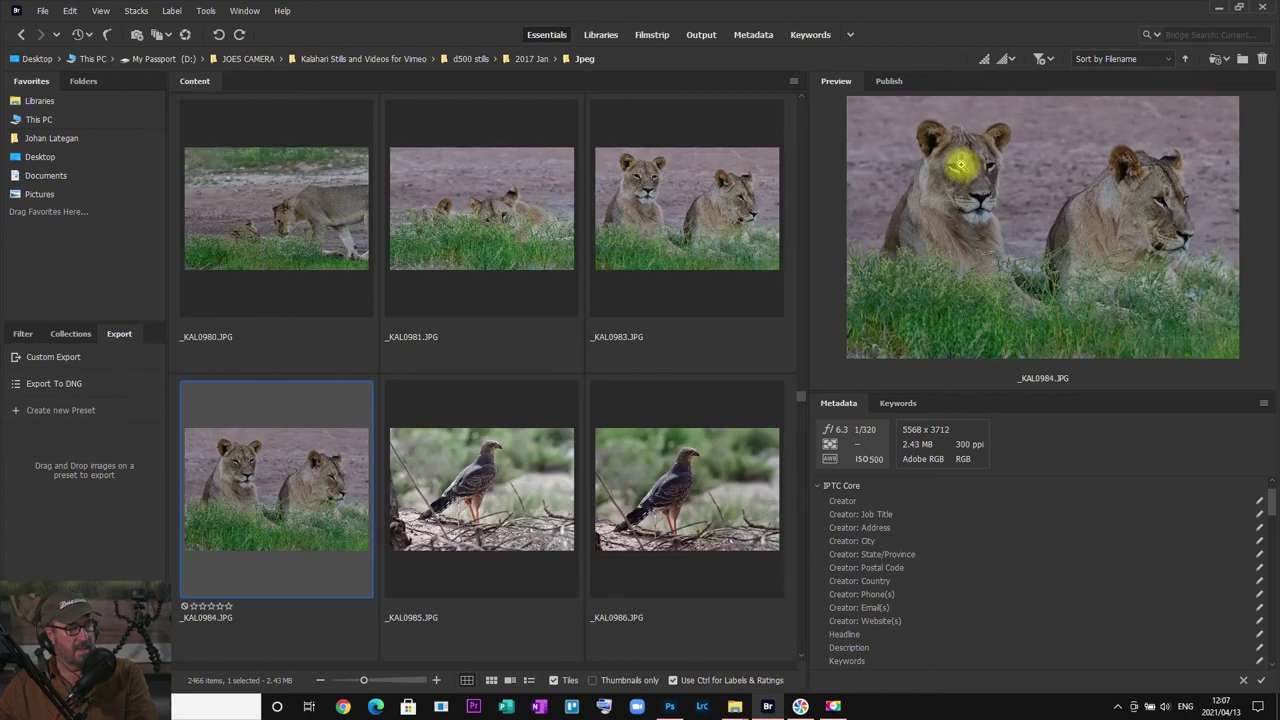
{"action": "left_click", "coordinate": [740, 218]}
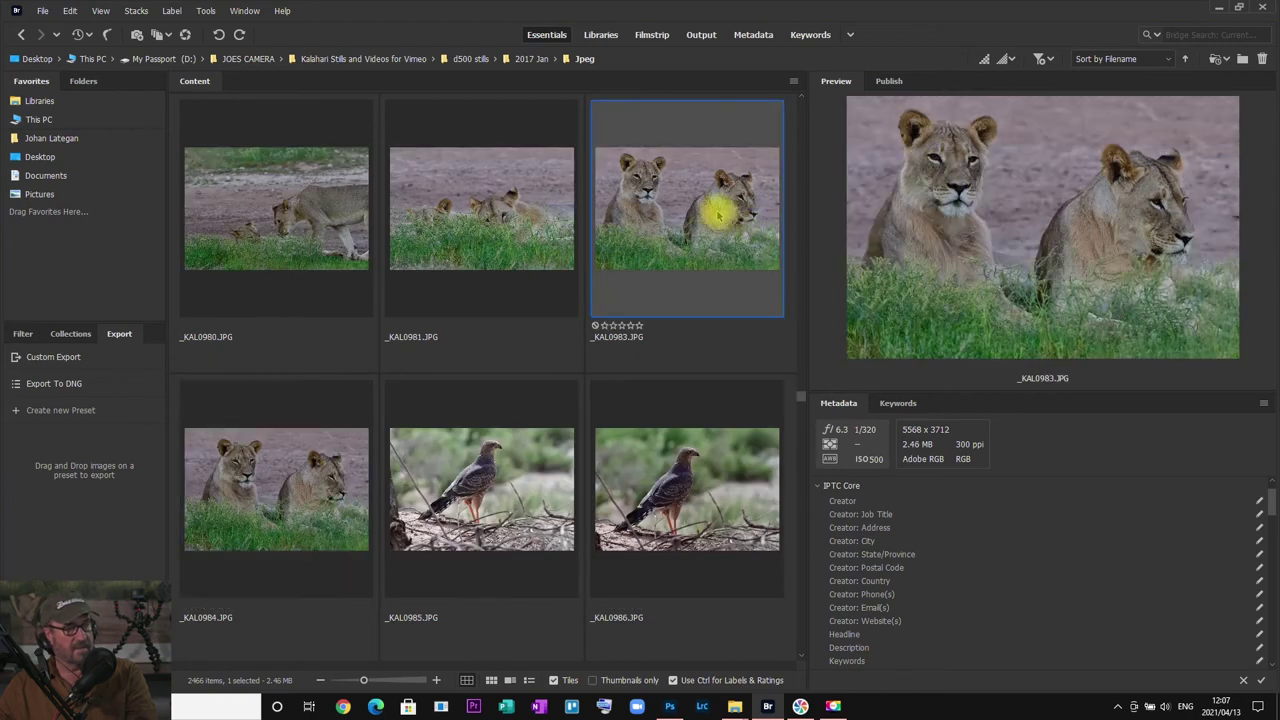
{"action": "key", "text": "alt+Tab"}
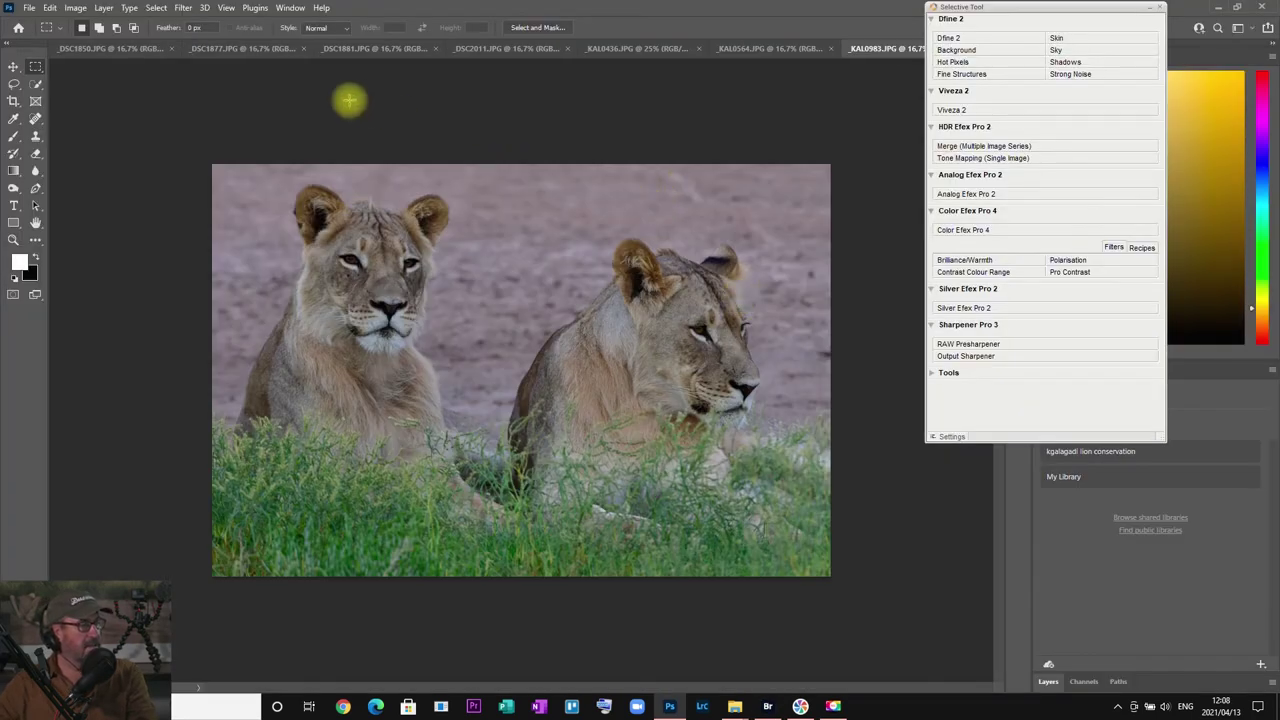
- Apply a Levels adjustment to the lion photo with black input 12 and white input 184
{"action": "left_click", "coordinate": [76, 10]}
{"action": "mouse_move", "coordinate": [100, 37]}
{"action": "left_click", "coordinate": [250, 52]}
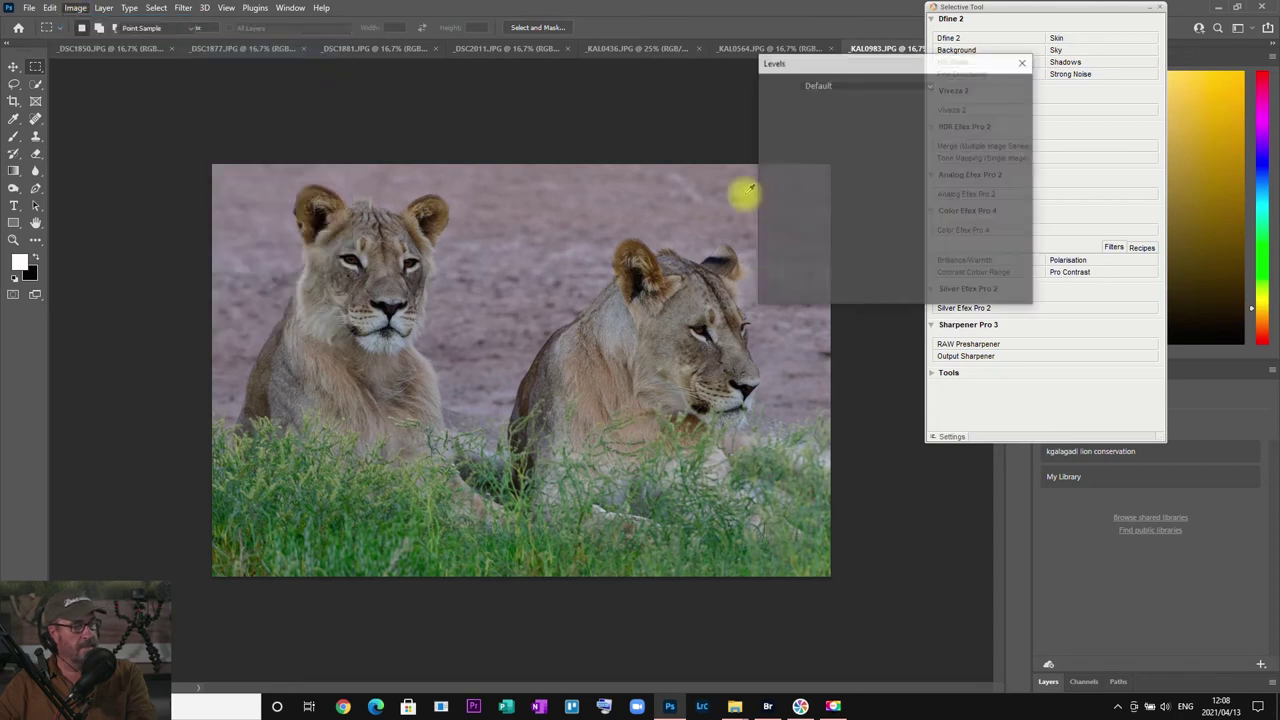
{"action": "left_click_drag", "start_coordinate": [942, 212], "coordinate": [901, 214]}
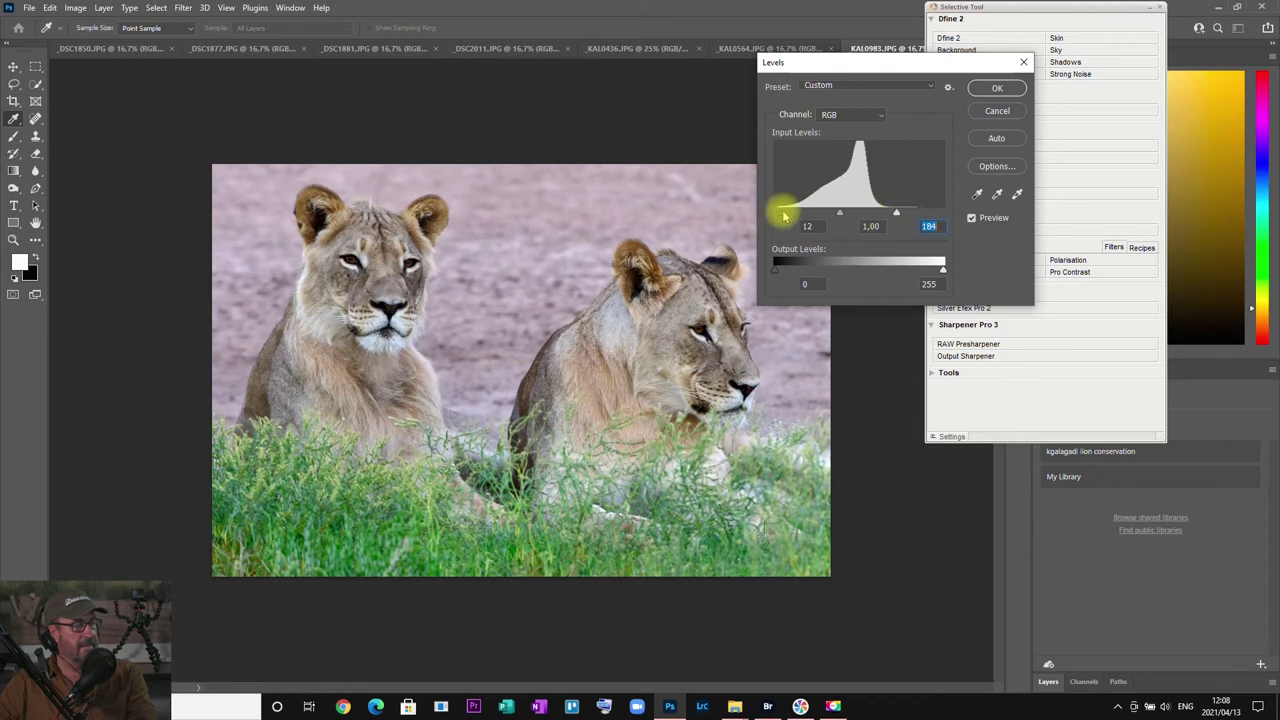
{"action": "left_click", "coordinate": [995, 89]}
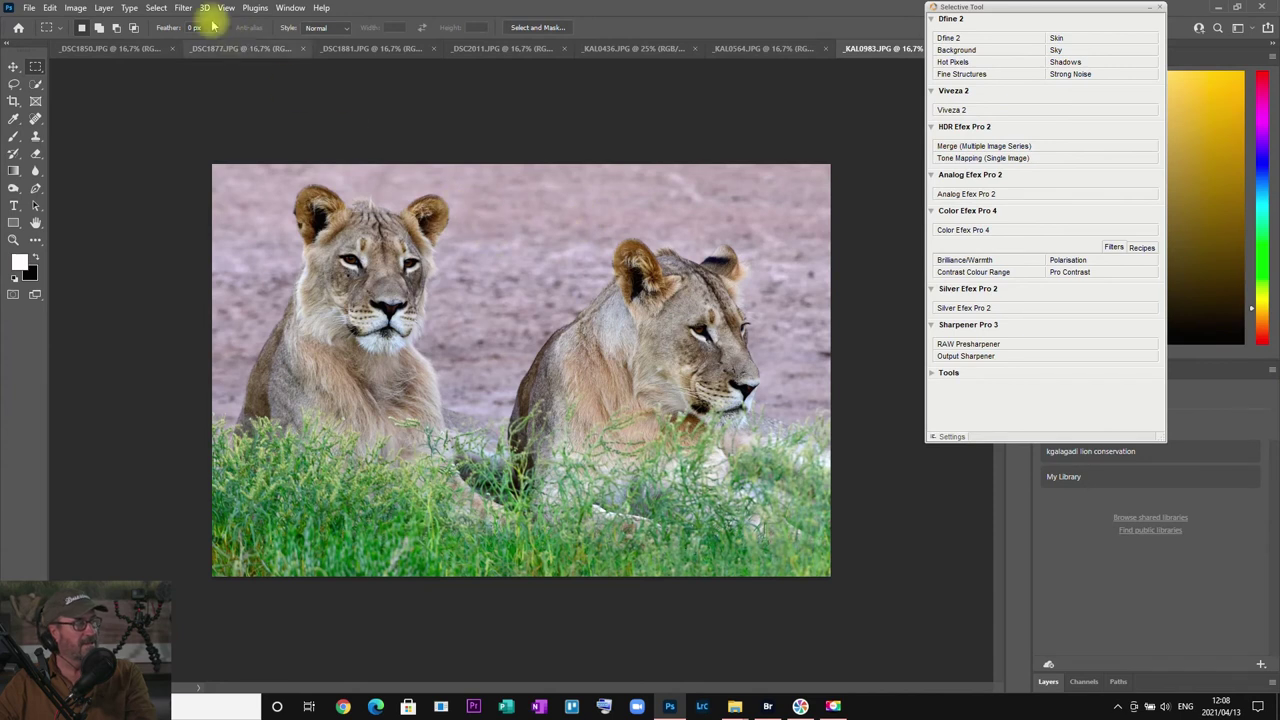
- Raise the lion photo's saturation to +10 with a Hue/Saturation adjustment
{"action": "left_click", "coordinate": [84, 8]}
{"action": "mouse_move", "coordinate": [120, 42]}
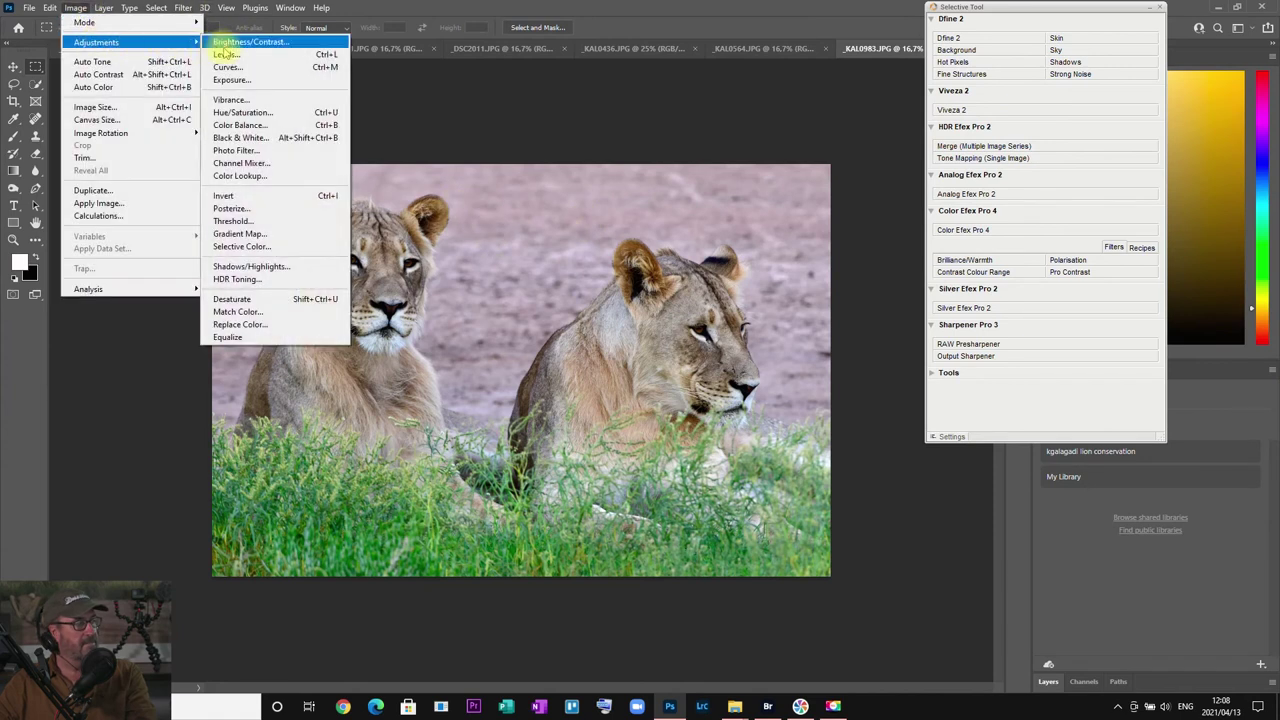
{"action": "left_click", "coordinate": [245, 112]}
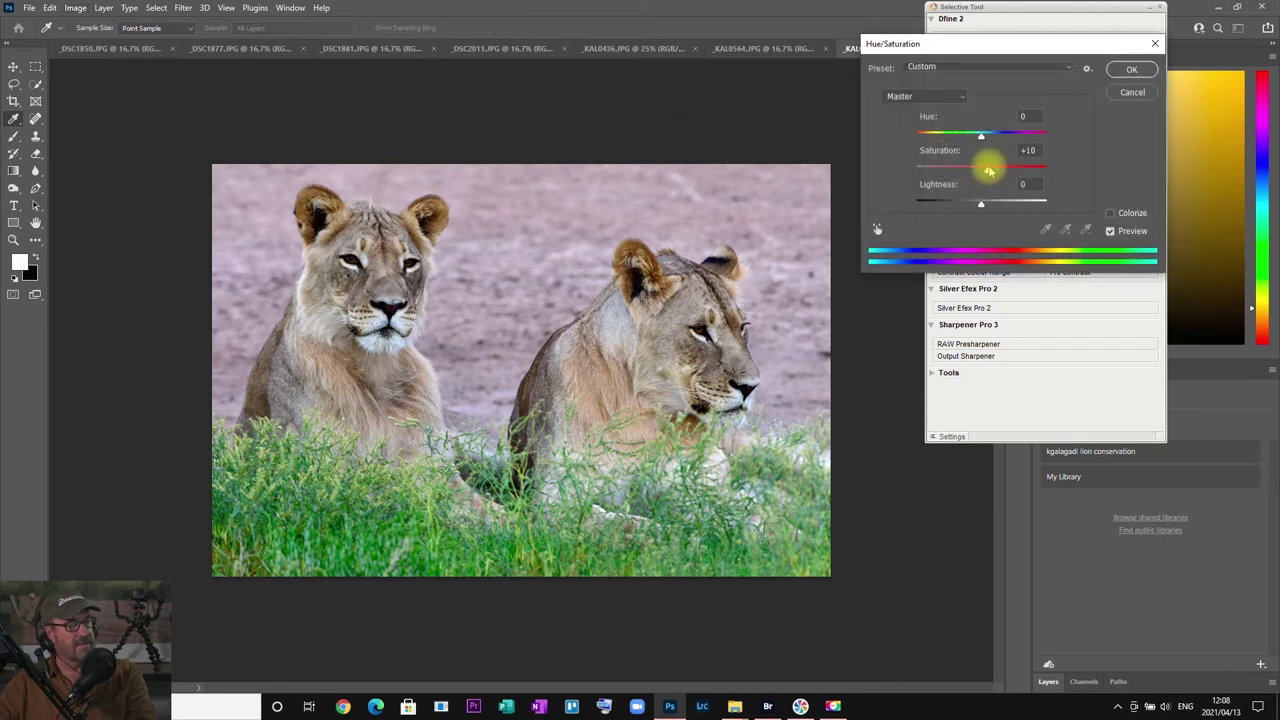
{"action": "left_click", "coordinate": [1131, 69]}
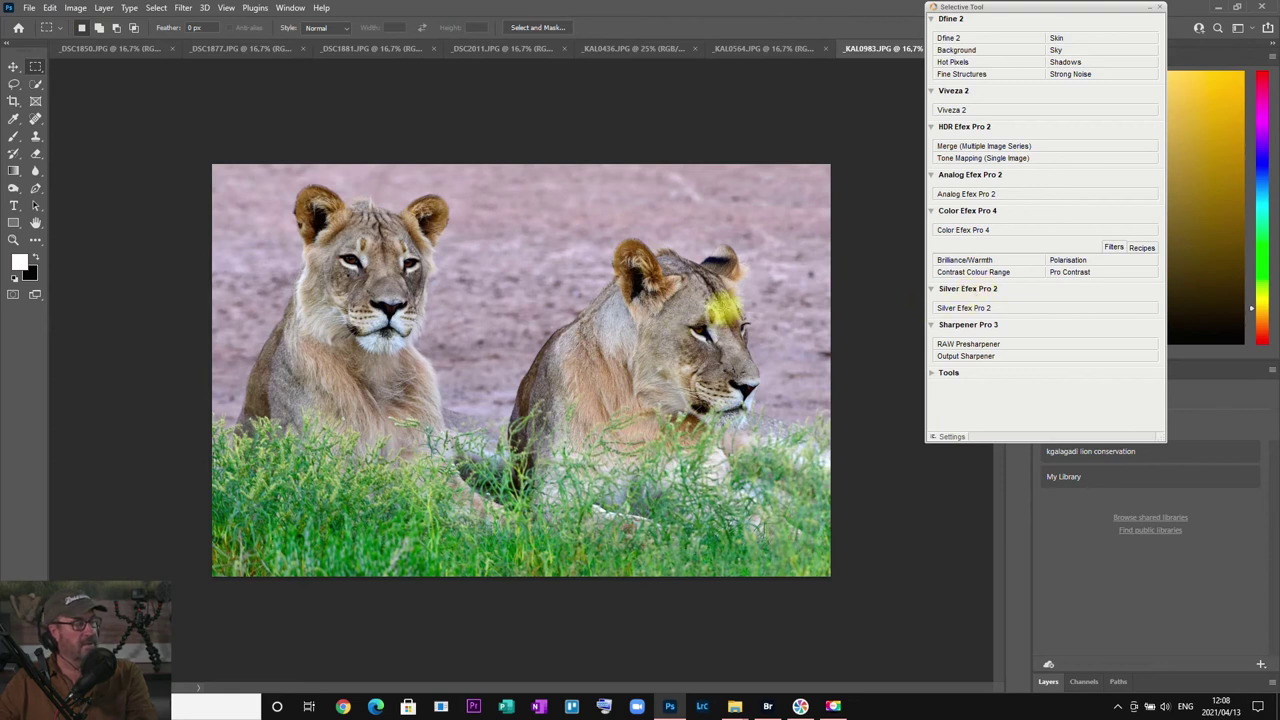
- Bring the photo into Silver Efex Pro 2 and try presets 001 Underexposed, 002 Overexposed and 003 High Contrast (harsh)
{"action": "left_click", "coordinate": [985, 309]}
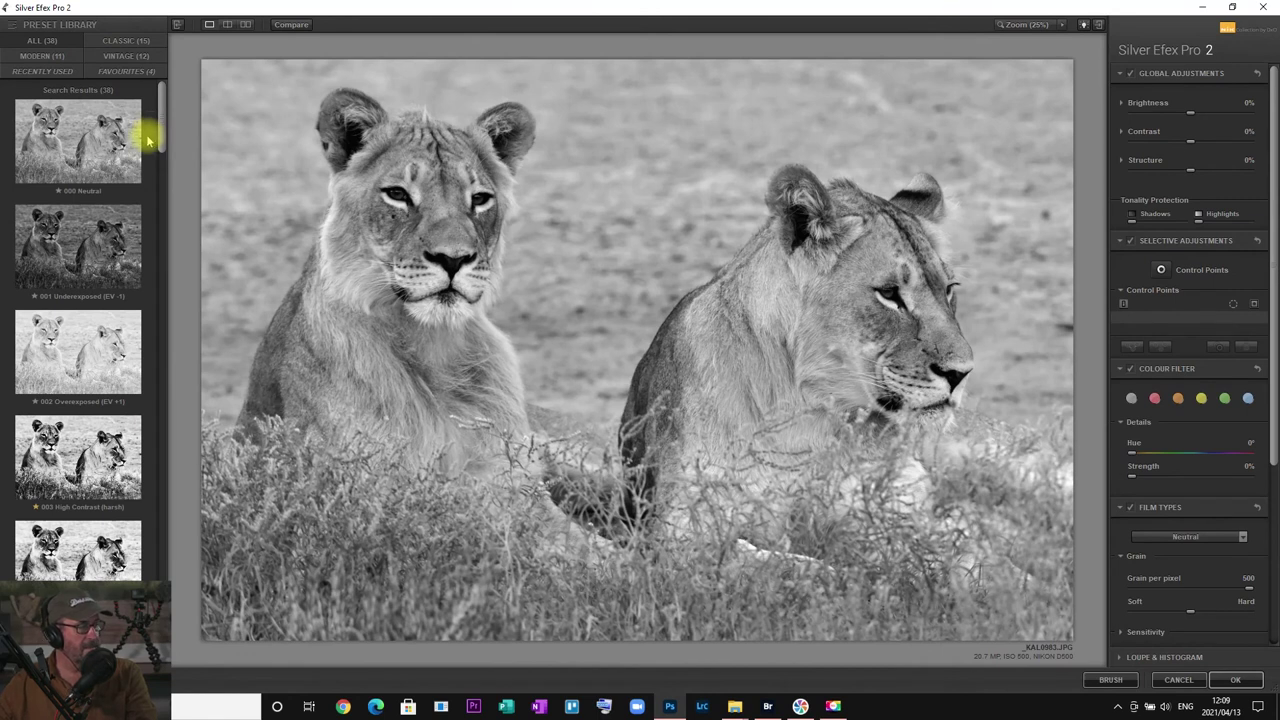
{"action": "key", "text": "Down"}
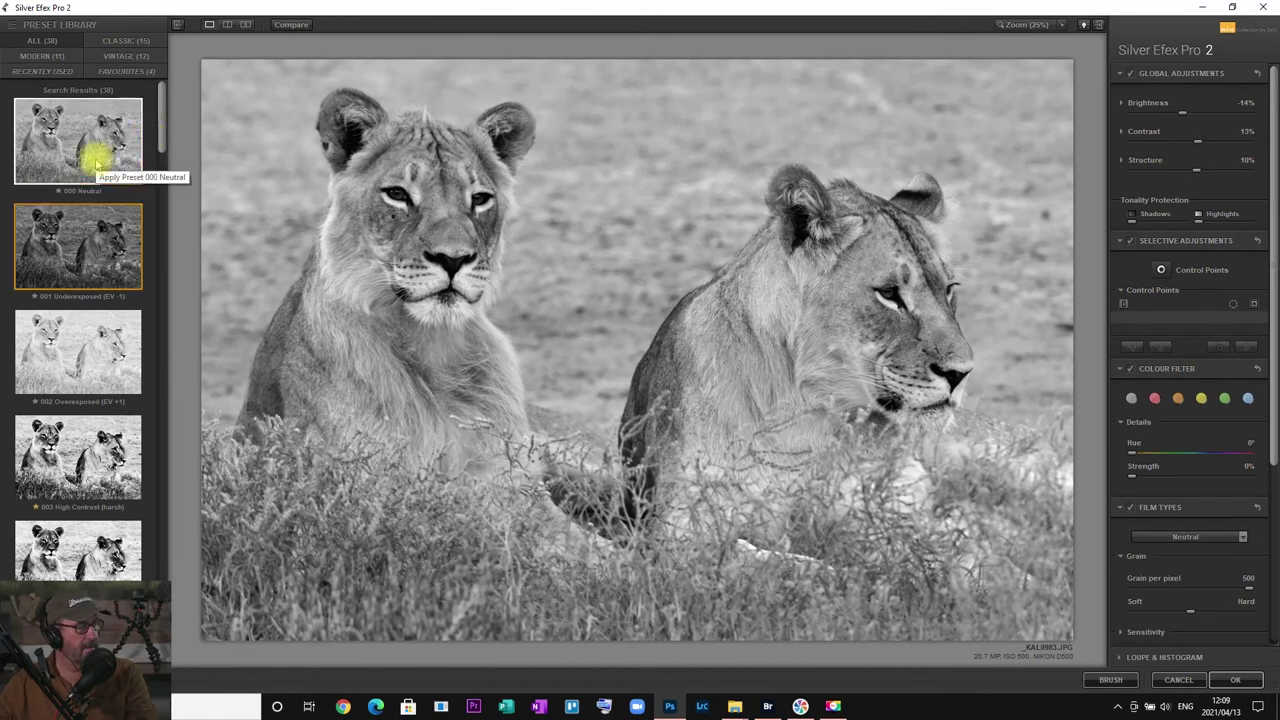
{"action": "key", "text": "Down"}
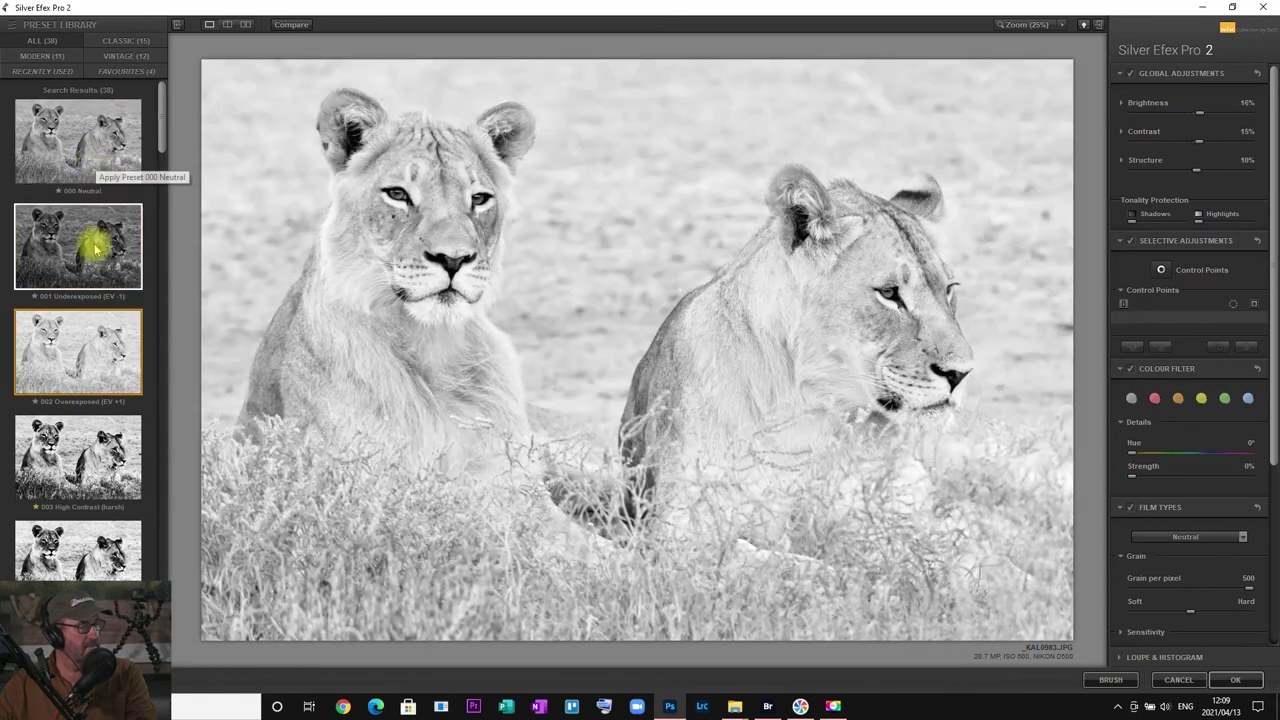
{"action": "key", "text": "Down"}
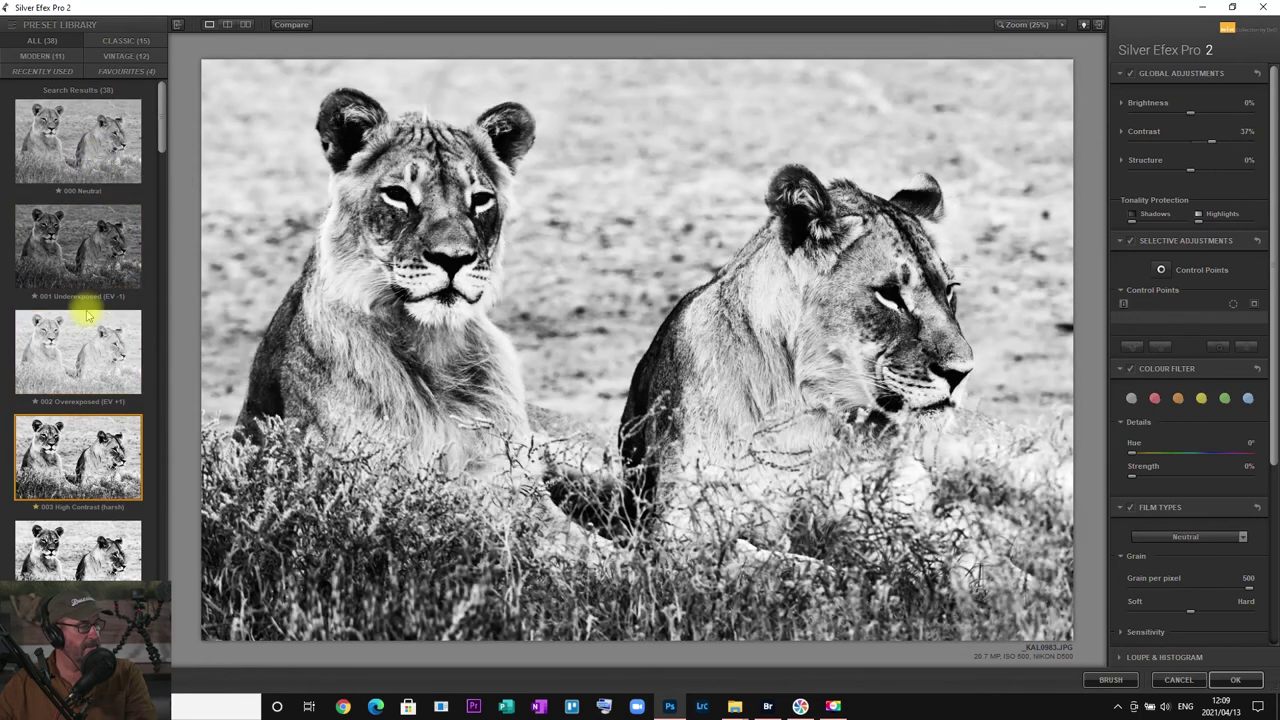
{"action": "scroll", "coordinate": [75, 460], "scroll_direction": "down", "scroll_amount": 5}
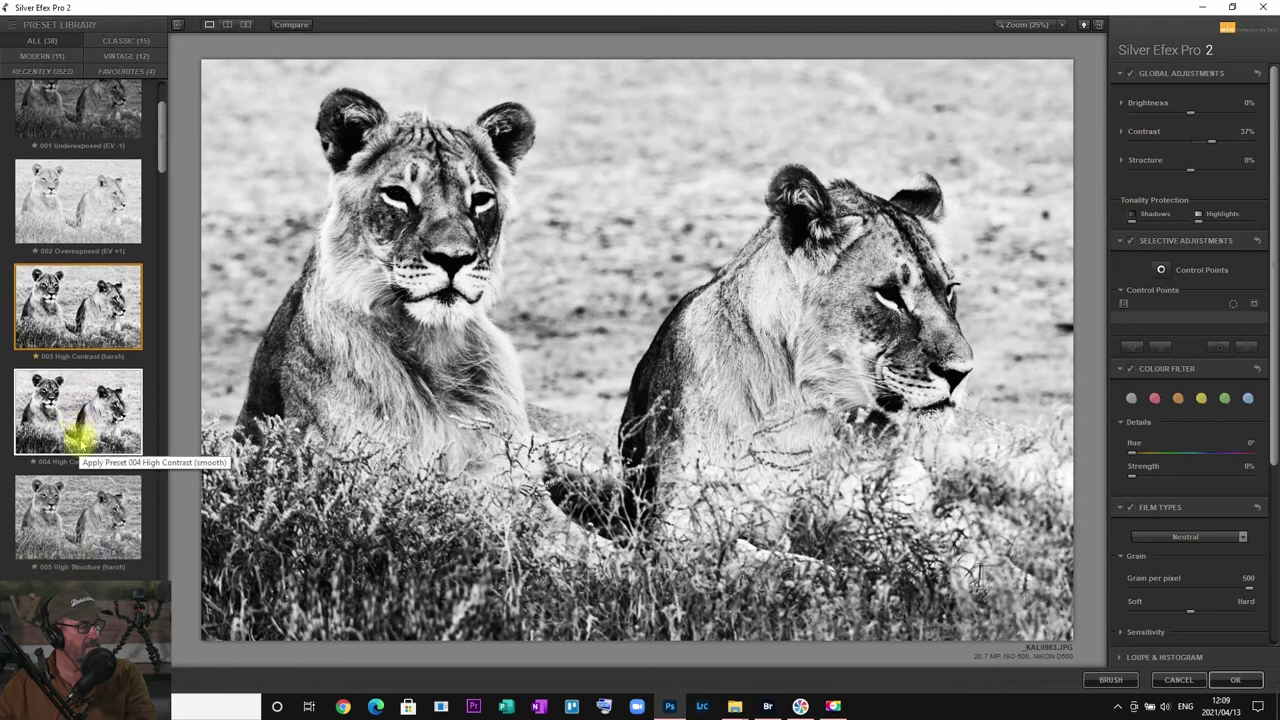
- Try presets 005 High Structure (harsh) and 006 High Structure (smooth) on the lion photo
{"action": "scroll", "coordinate": [80, 435], "scroll_direction": "down", "scroll_amount": 1}
{"action": "left_click", "coordinate": [84, 425]}
{"action": "scroll", "coordinate": [88, 415], "scroll_direction": "down", "scroll_amount": 1}
{"action": "scroll", "coordinate": [88, 415], "scroll_direction": "down", "scroll_amount": 2}
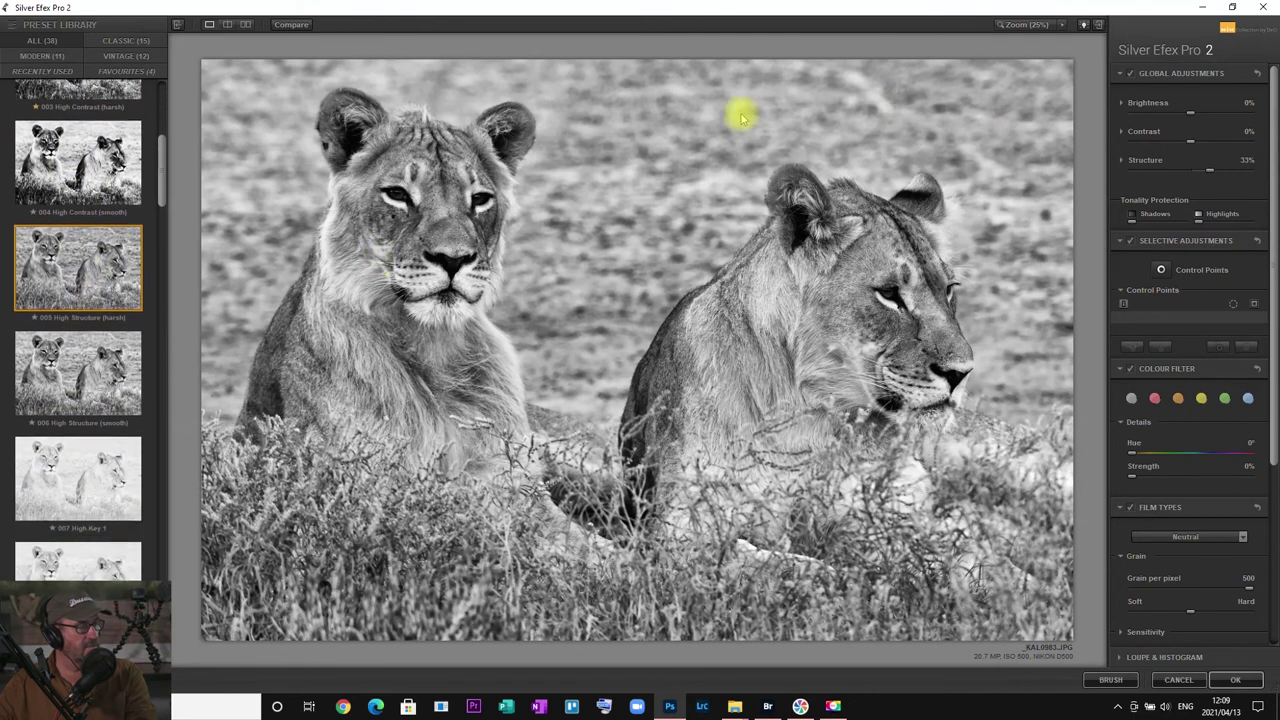
{"action": "left_click", "coordinate": [93, 373]}
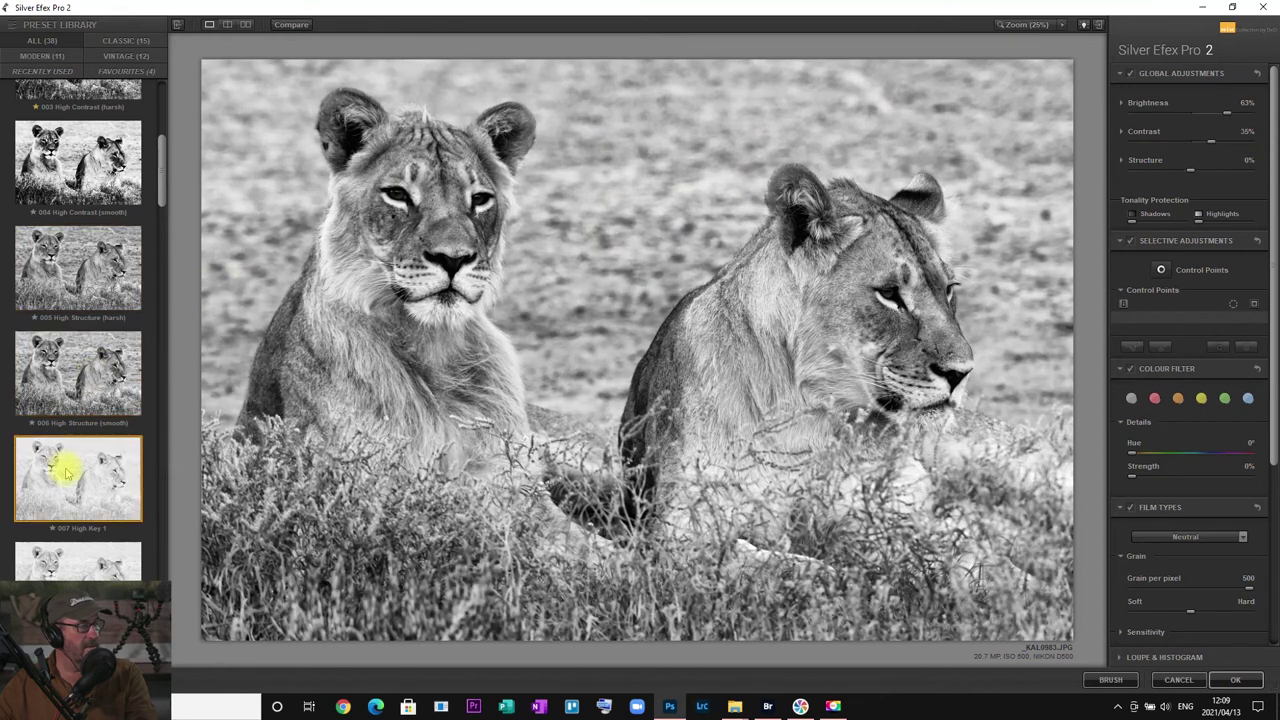
- Try the presets 007 High Key 1, 008 High Key 2, 009 Low Key 1 and 010 Low Key 2
{"action": "left_click", "coordinate": [87, 457]}
{"action": "scroll", "coordinate": [86, 434], "scroll_direction": "down", "scroll_amount": 4}
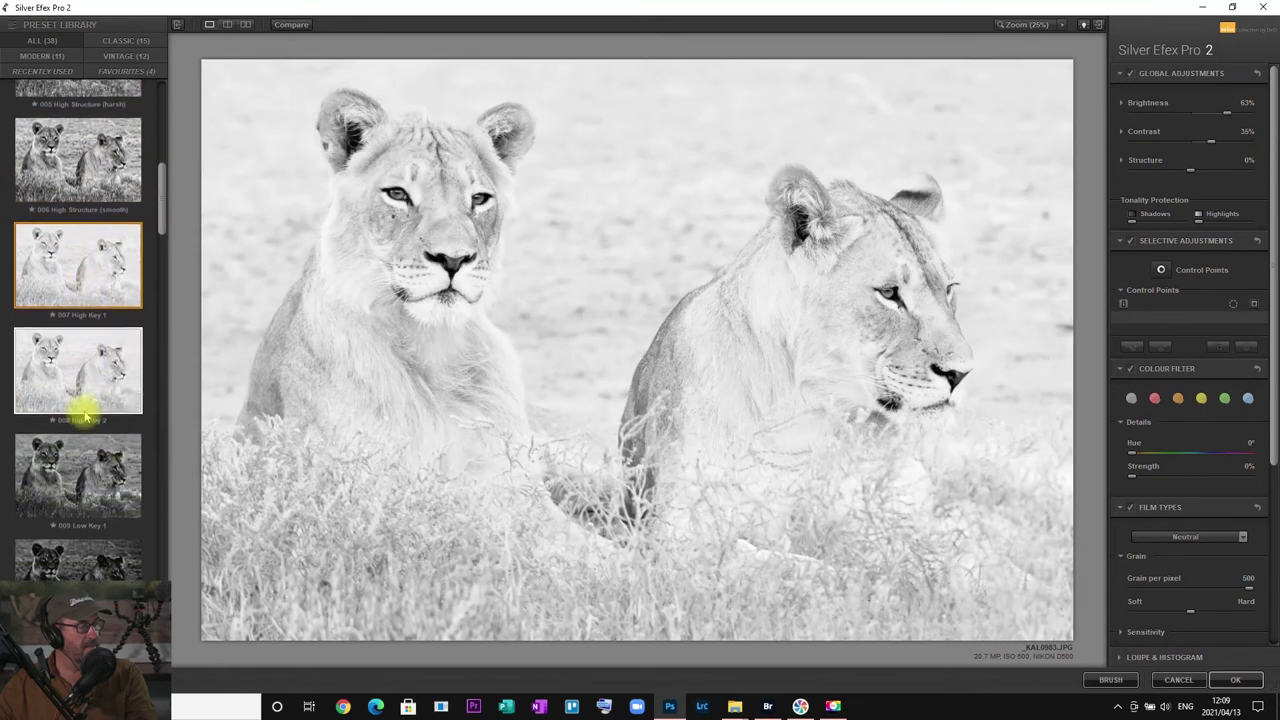
{"action": "left_click", "coordinate": [88, 393]}
{"action": "left_click", "coordinate": [80, 462]}
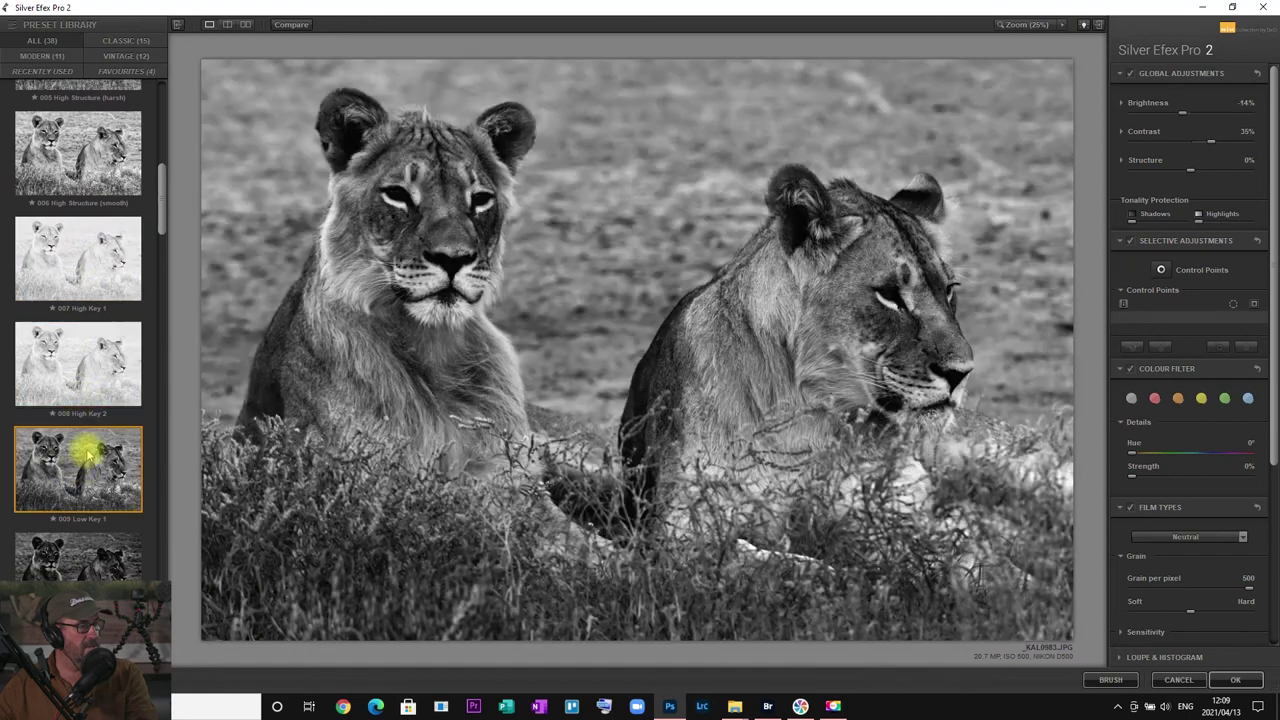
{"action": "scroll", "coordinate": [86, 455], "scroll_direction": "down", "scroll_amount": 2}
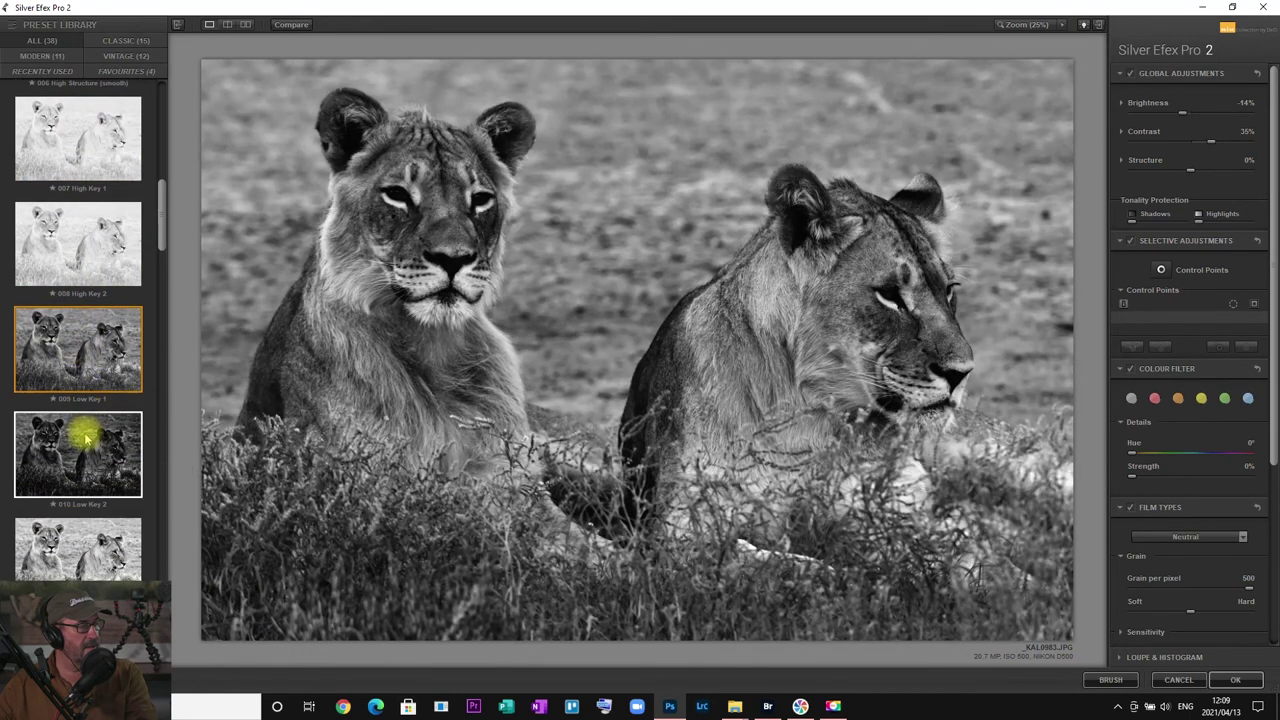
{"action": "left_click", "coordinate": [78, 448]}
- Try presets 011 Push Process (N +1.5), 013 Grad ND (EV -1) and 014 Grad ND (EV -2)
{"action": "scroll", "coordinate": [80, 445], "scroll_direction": "down", "scroll_amount": 4}
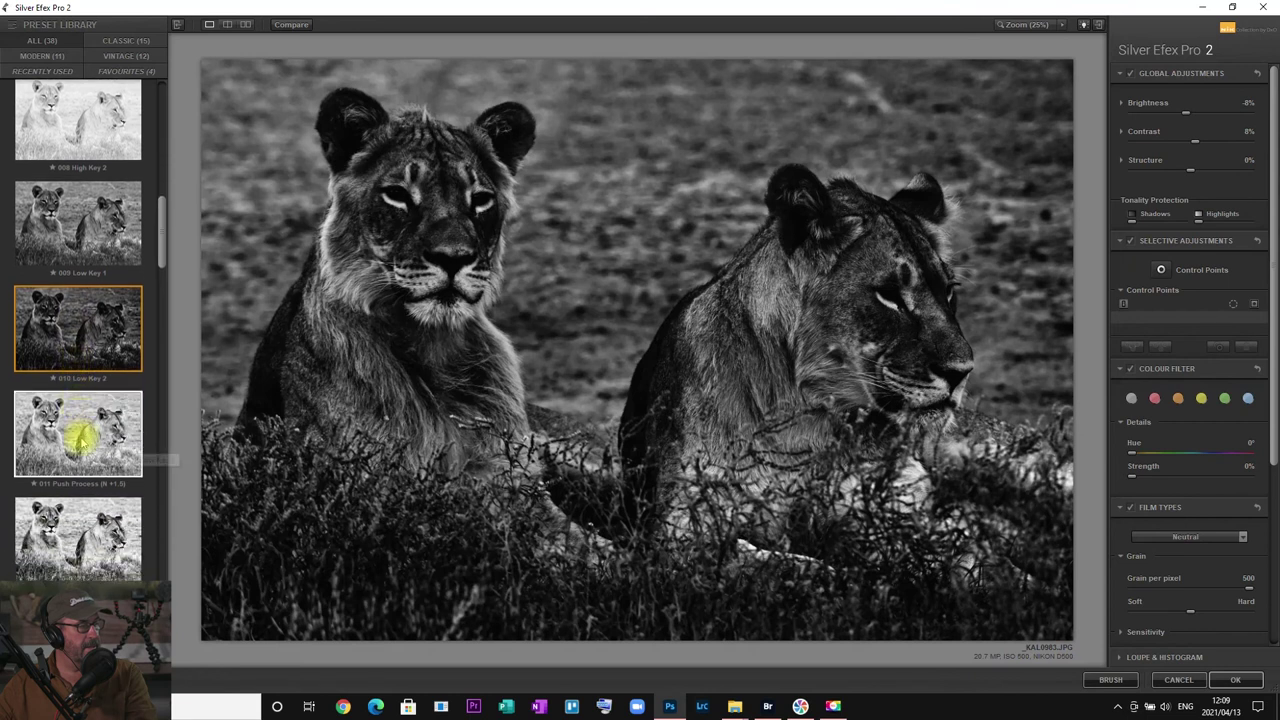
{"action": "left_click", "coordinate": [88, 358]}
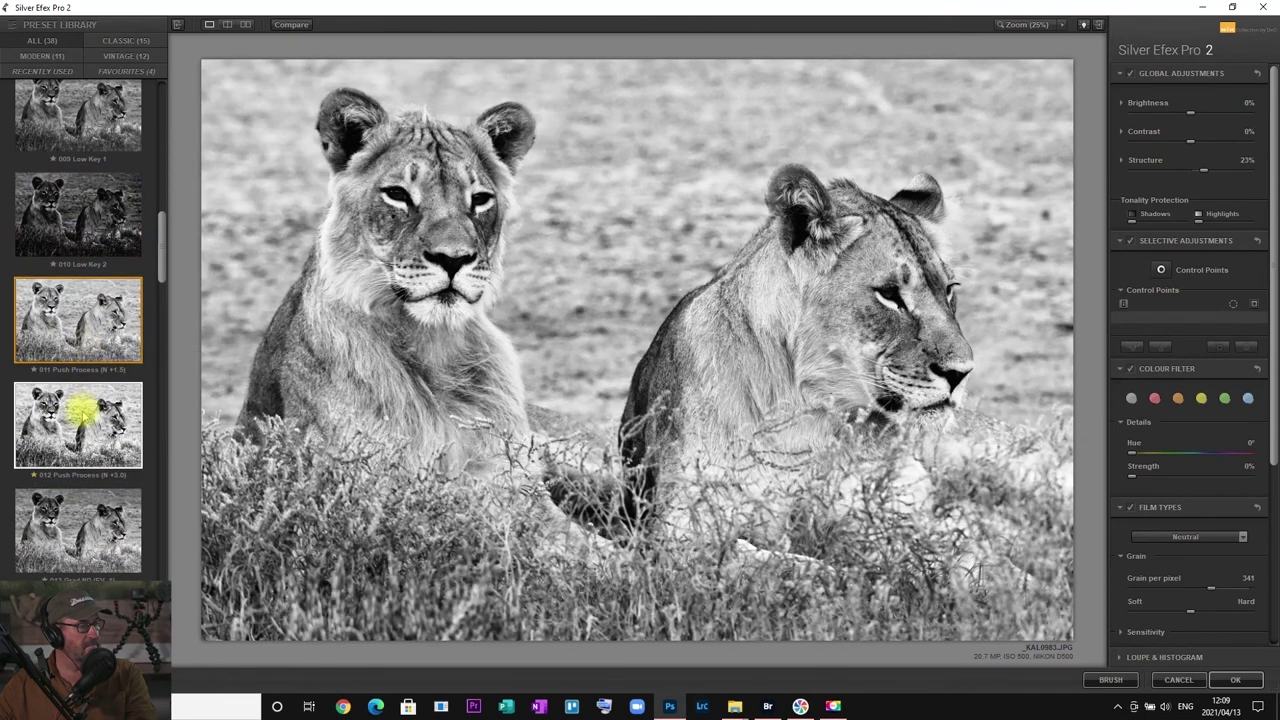
{"action": "scroll", "coordinate": [84, 415], "scroll_direction": "down", "scroll_amount": 2}
{"action": "scroll", "coordinate": [84, 415], "scroll_direction": "down", "scroll_amount": 1}
{"action": "left_click", "coordinate": [86, 410]}
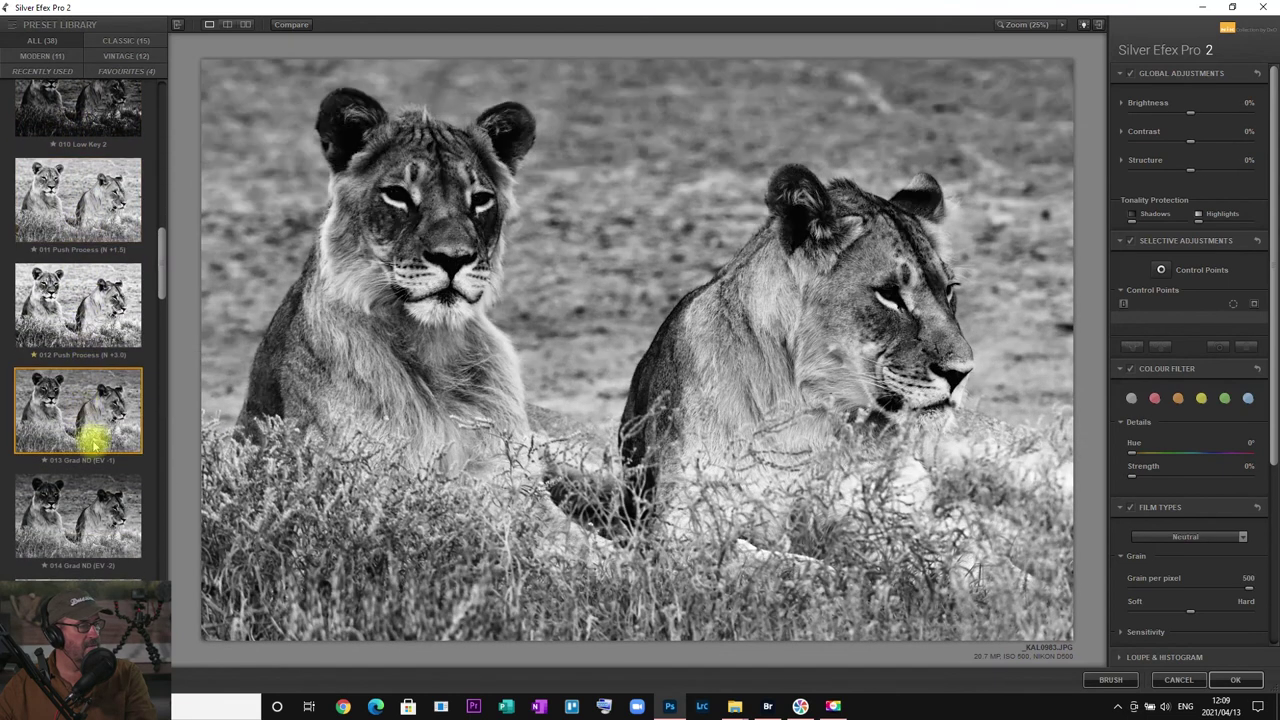
{"action": "left_click", "coordinate": [90, 500]}
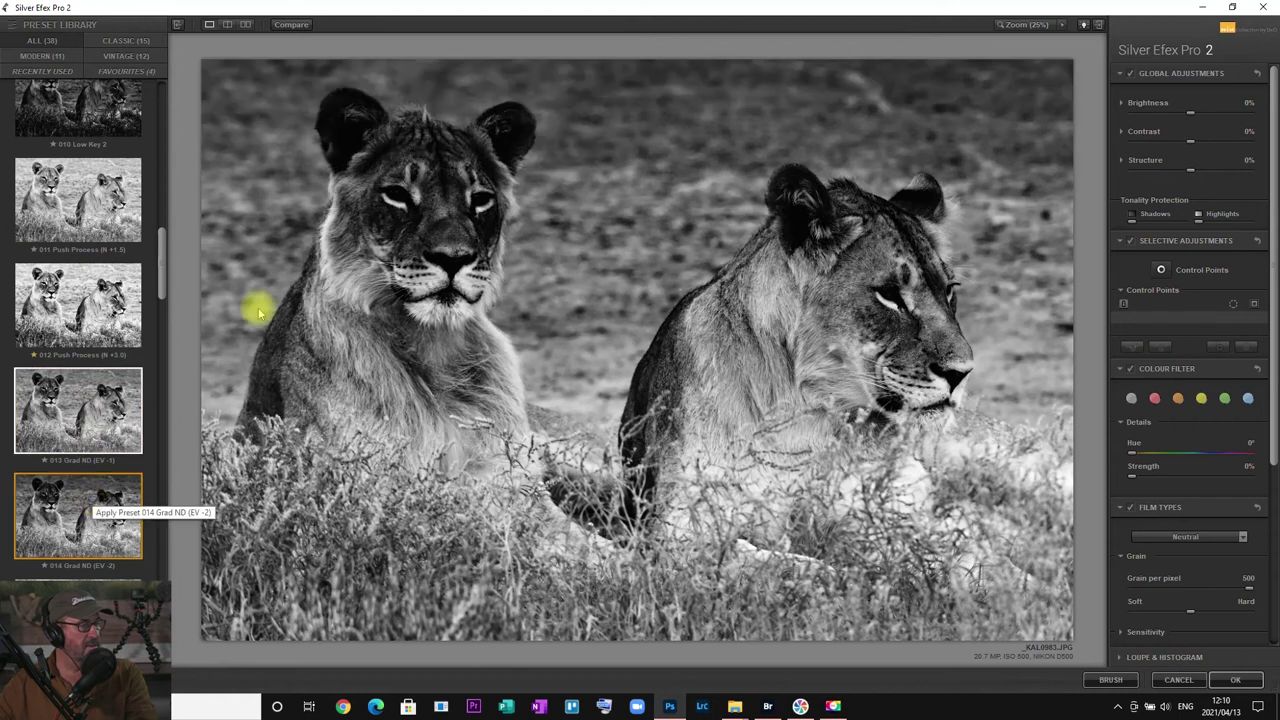
- Try presets 015 Full Dynamic (harsh), 017 Full Spectrum and 018 Full Spectrum Inverse on the lion photo
{"action": "scroll", "coordinate": [86, 451], "scroll_direction": "down", "scroll_amount": 4}
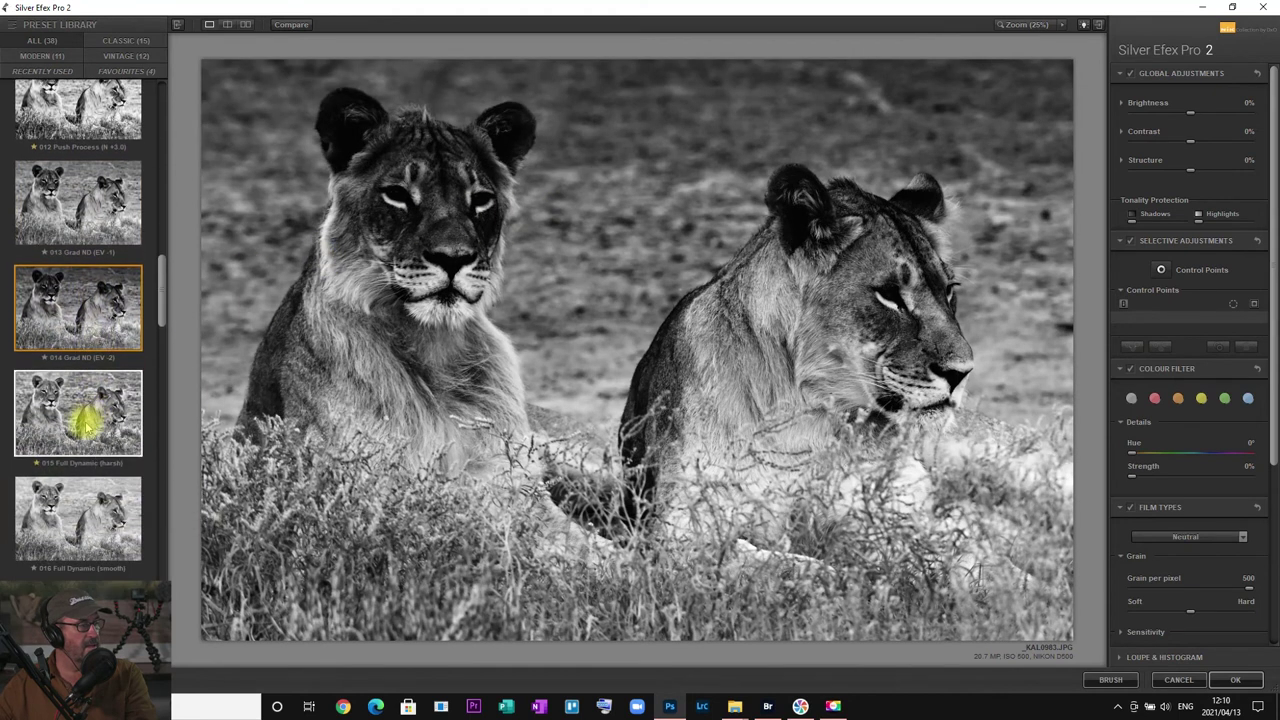
{"action": "left_click", "coordinate": [88, 288]}
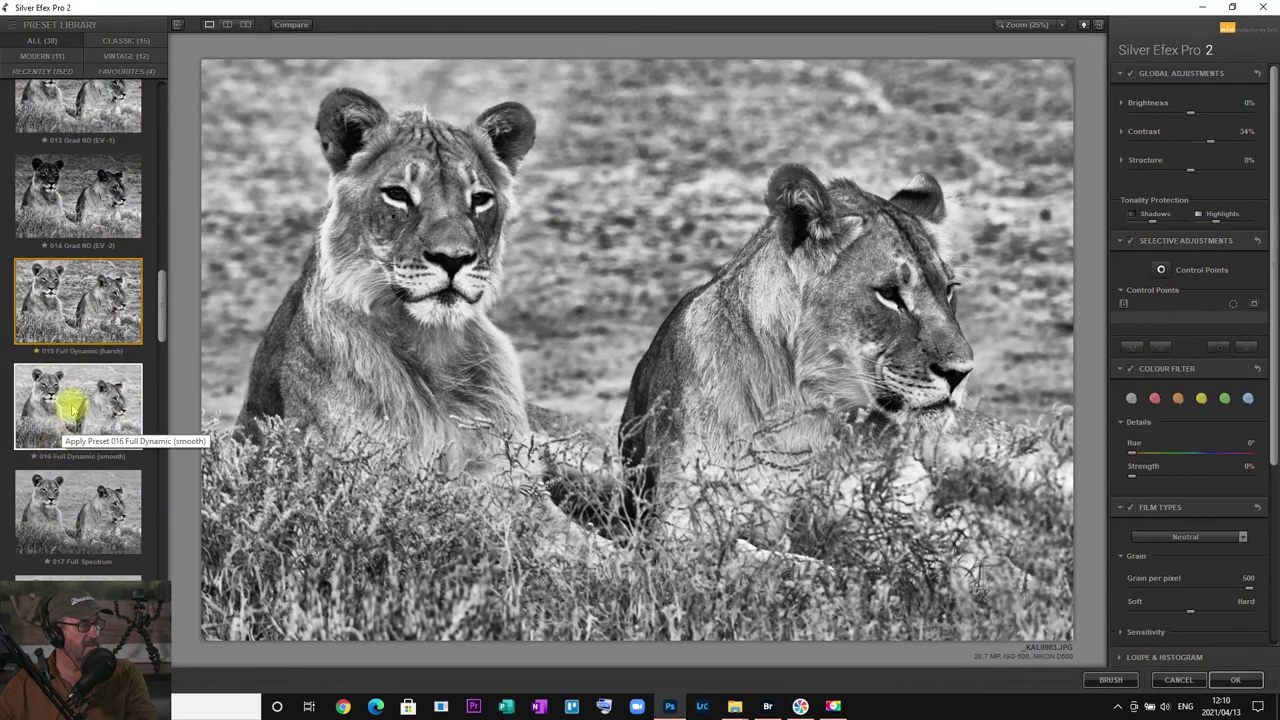
{"action": "left_click", "coordinate": [66, 487]}
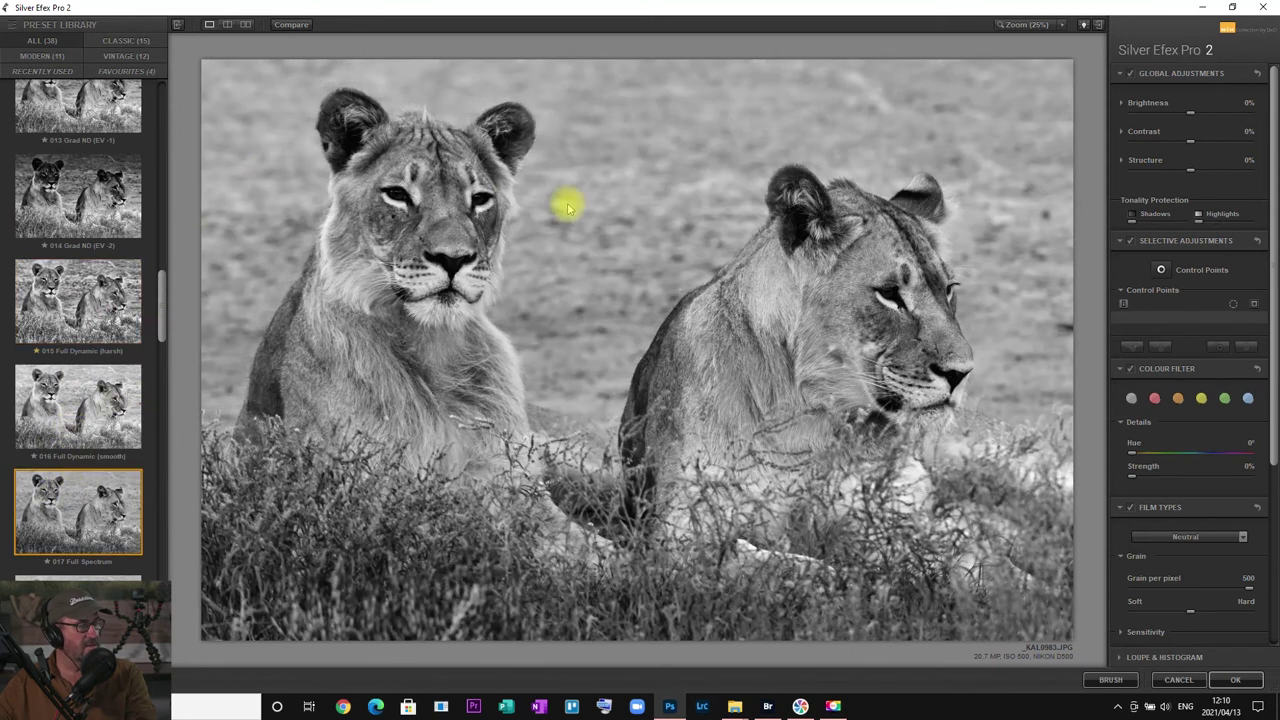
{"action": "left_click", "coordinate": [409, 219]}
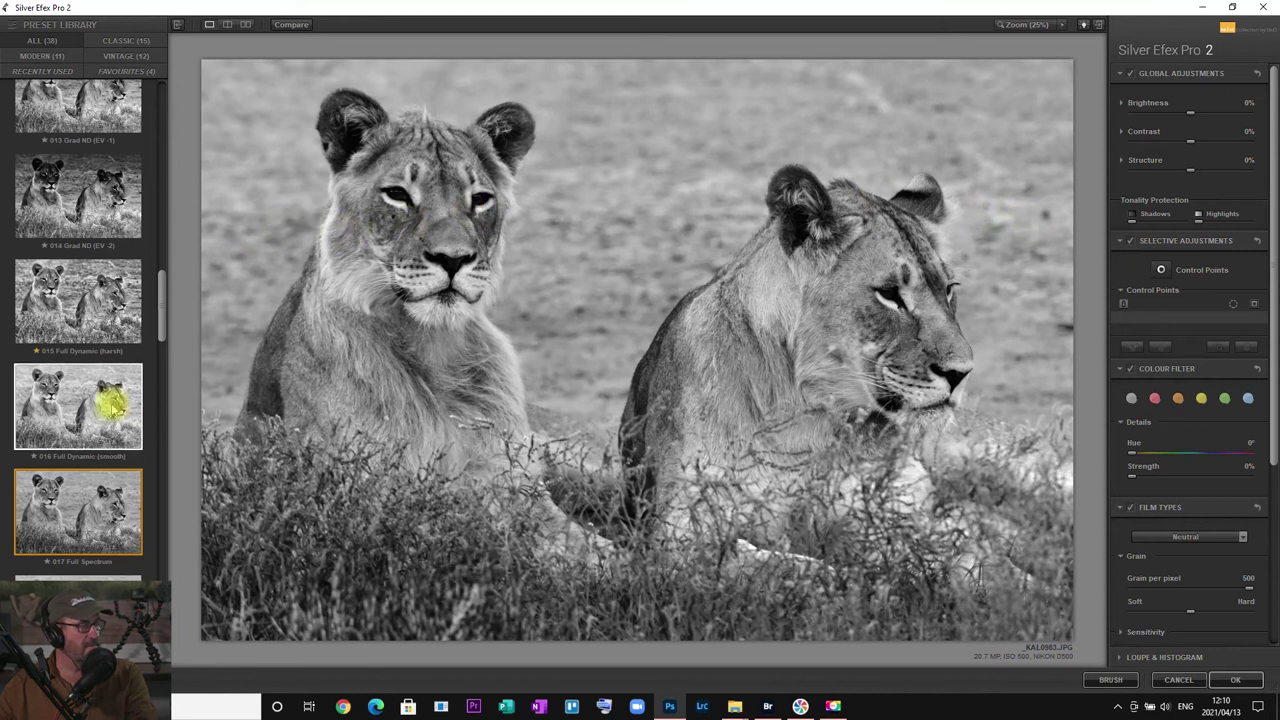
{"action": "scroll", "coordinate": [114, 400], "scroll_direction": "down", "scroll_amount": 2}
{"action": "scroll", "coordinate": [110, 380], "scroll_direction": "down", "scroll_amount": 4}
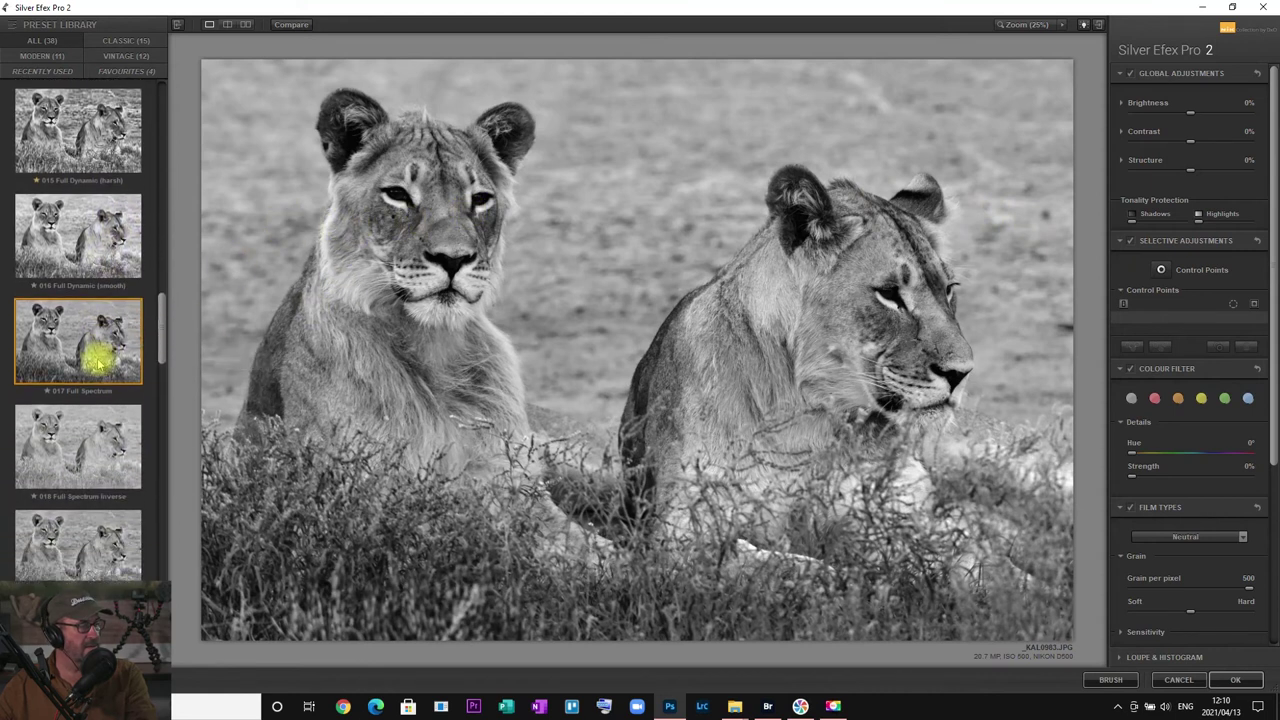
{"action": "left_click", "coordinate": [86, 445]}
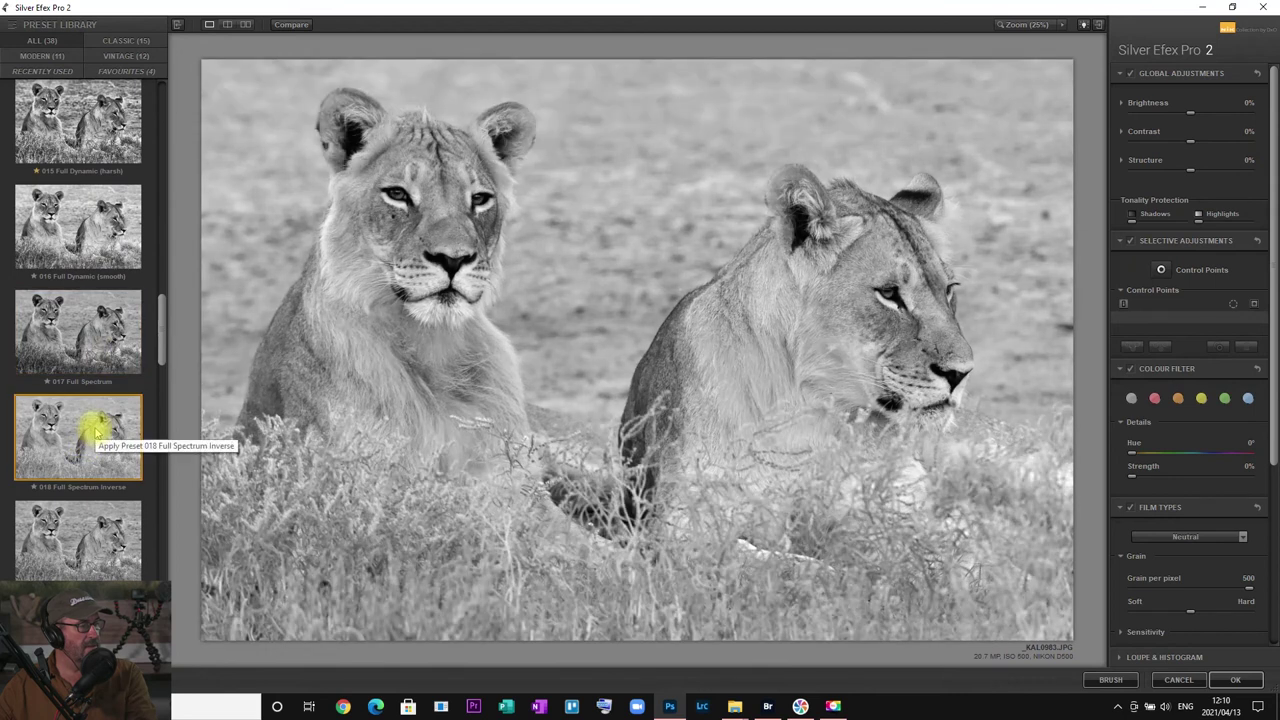
- Compare presets 019 Fine Art Process and 020 Fine Art (high key, framed), and apply 019 Fine Art Process
{"action": "scroll", "coordinate": [92, 430], "scroll_direction": "down", "scroll_amount": 1}
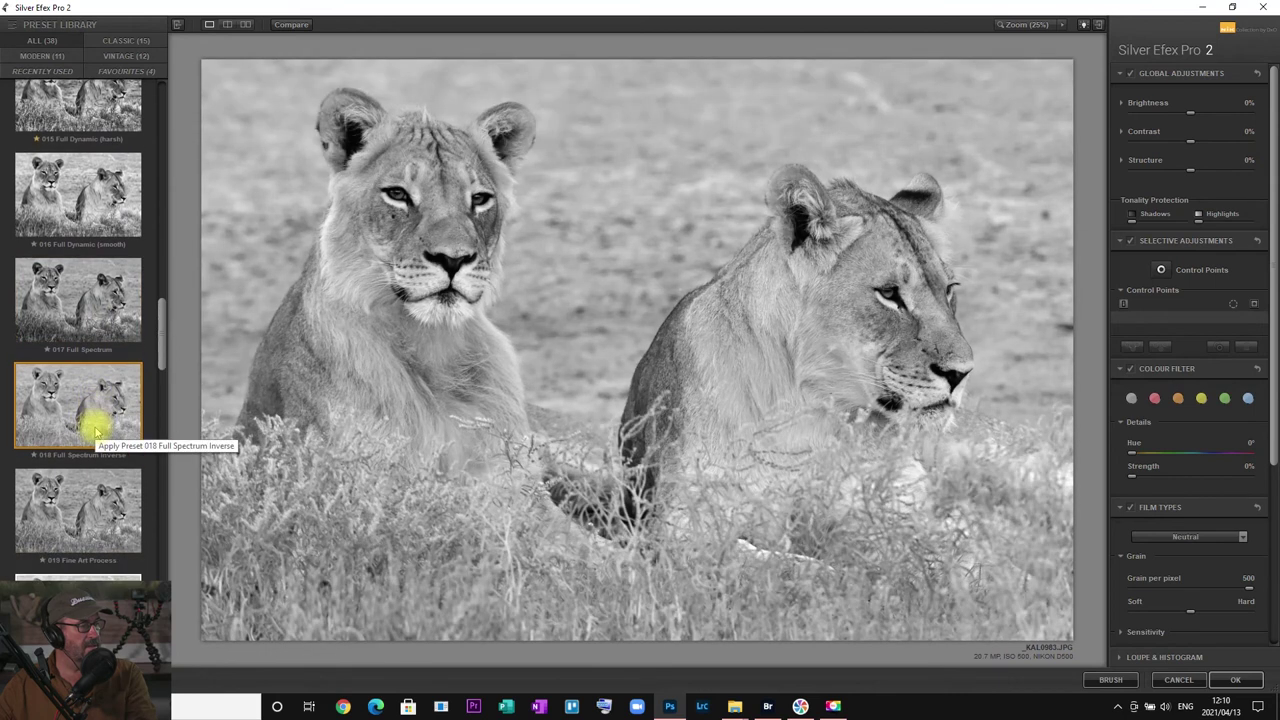
{"action": "left_click", "coordinate": [78, 495]}
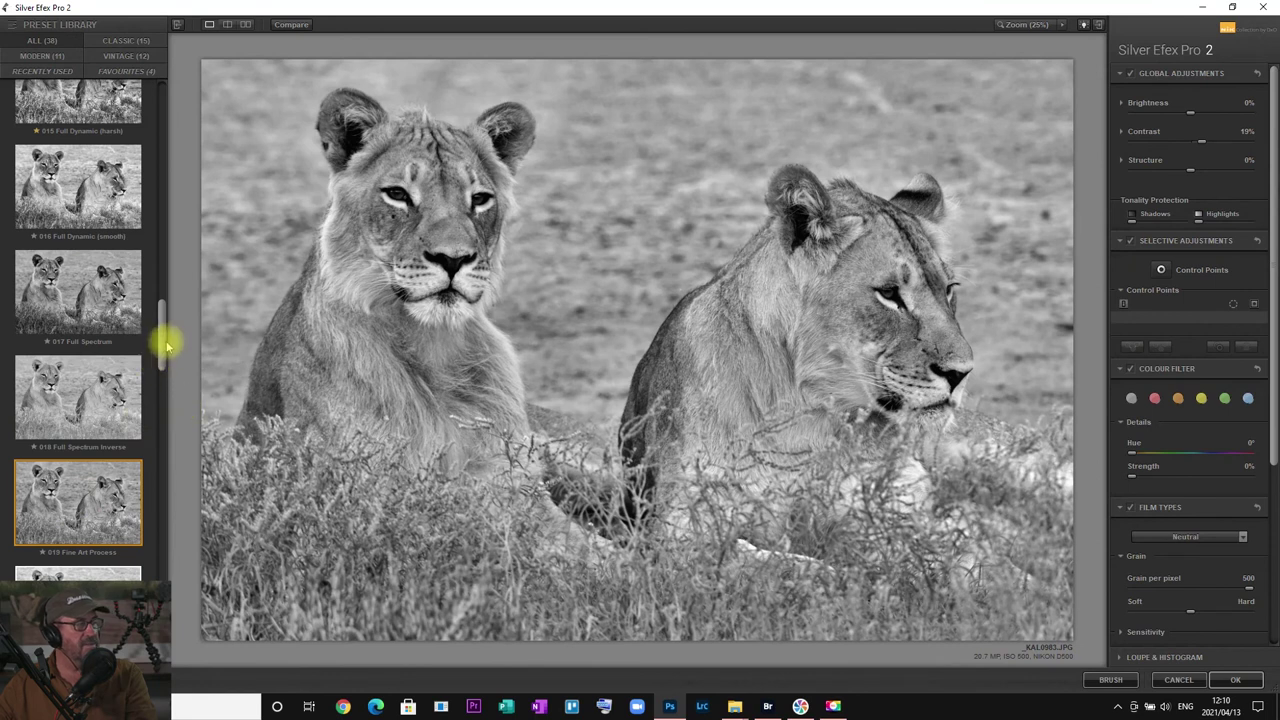
{"action": "left_click_drag", "start_coordinate": [163, 347], "coordinate": [158, 378]}
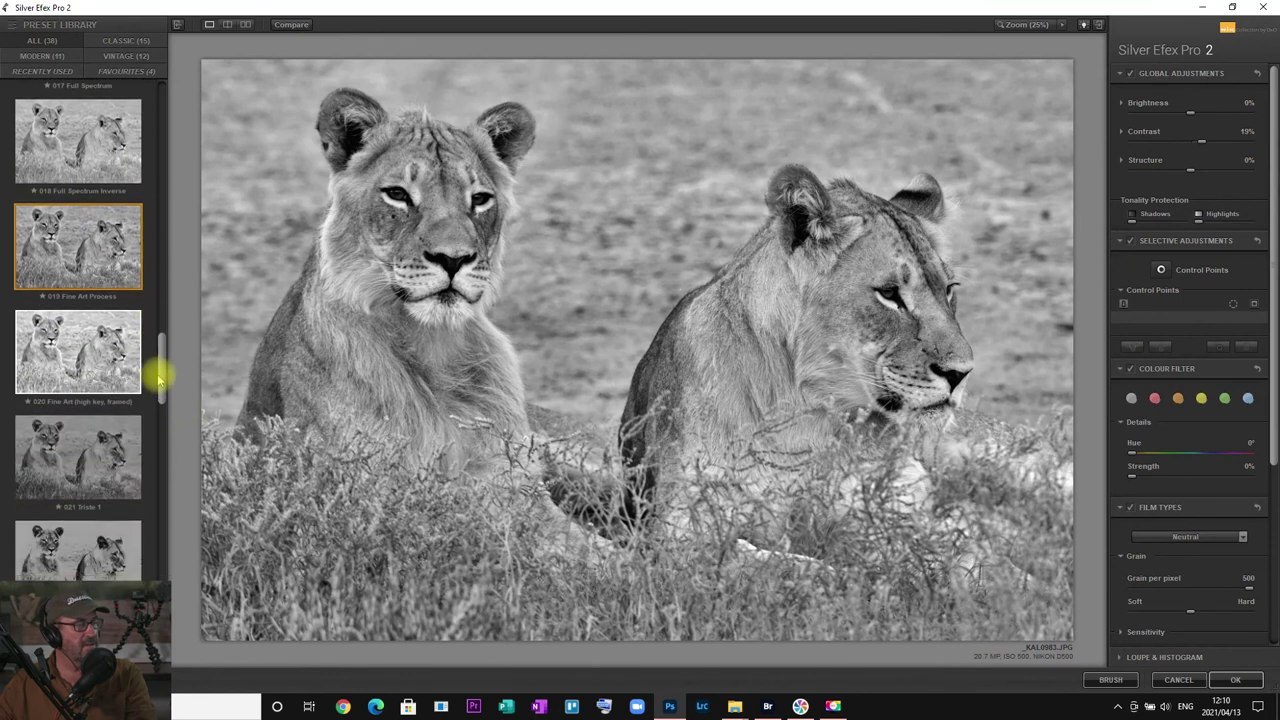
{"action": "left_click", "coordinate": [87, 347]}
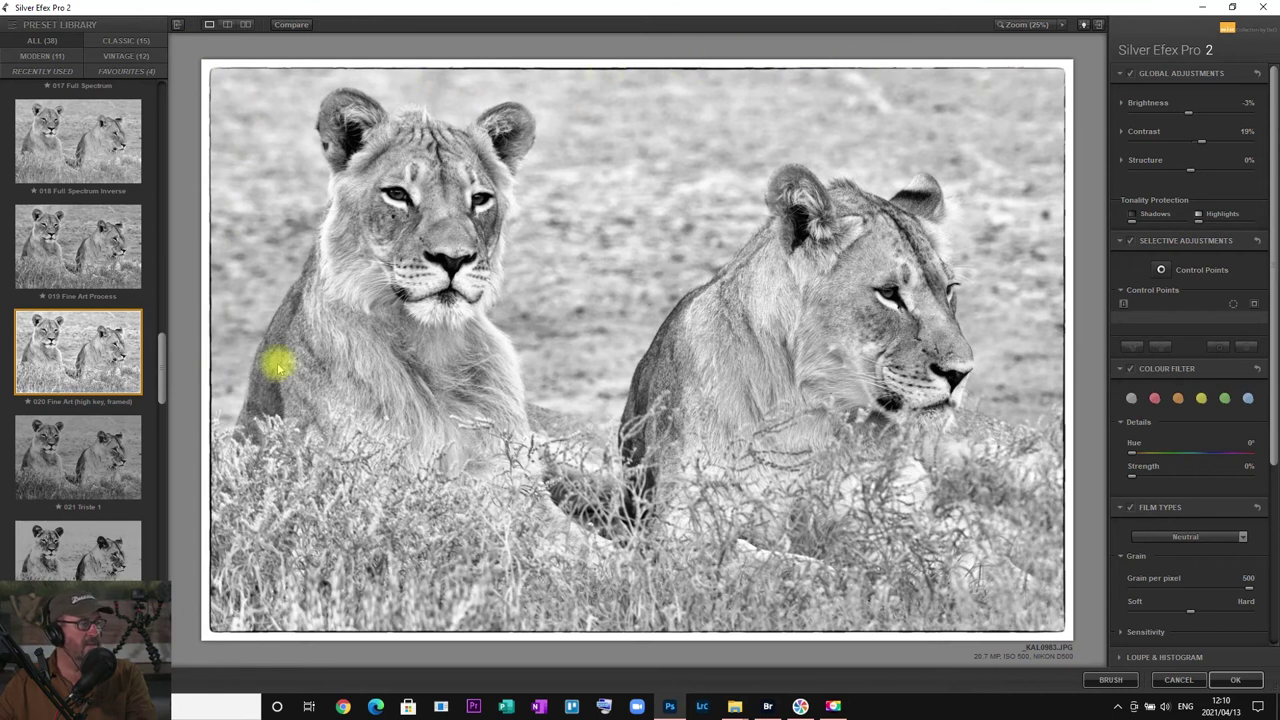
{"action": "left_click", "coordinate": [97, 257]}
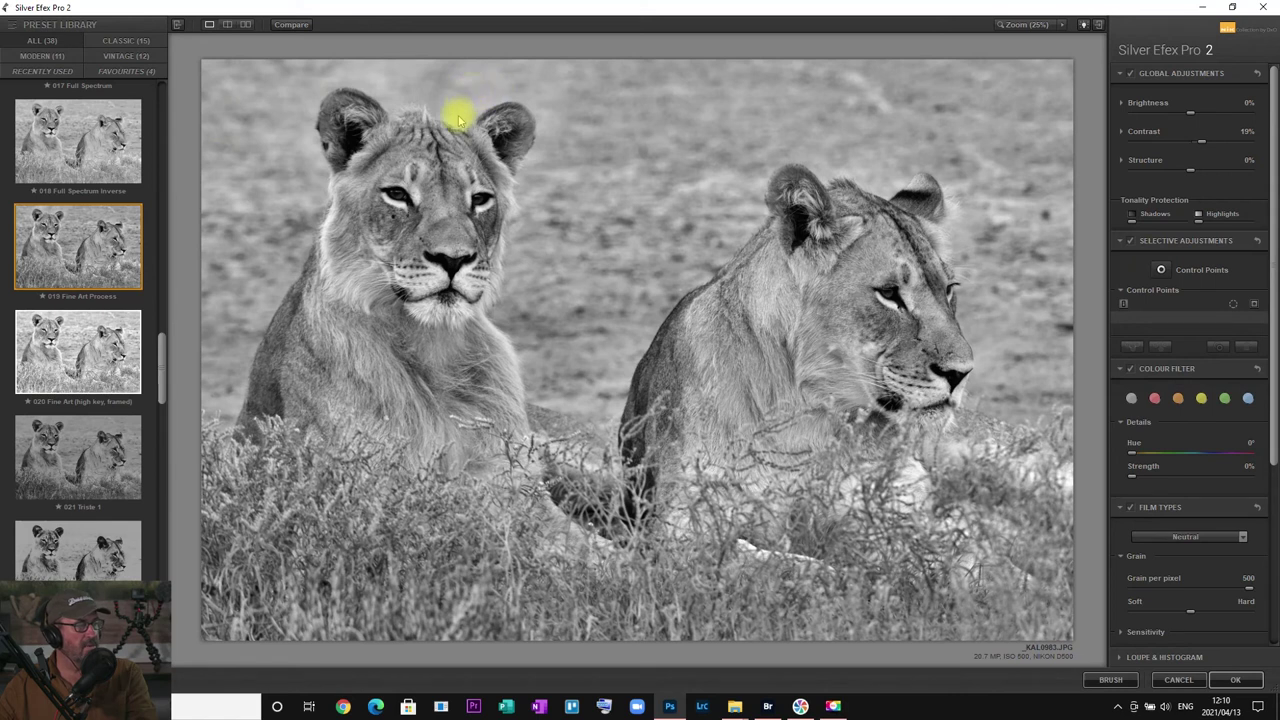
- Try presets 020 Fine Art (high key, framed) and 030 Film Noir 1 on the lion photo, and cancel the Silver Efex Pro 2 conversion
{"action": "left_click", "coordinate": [86, 350]}
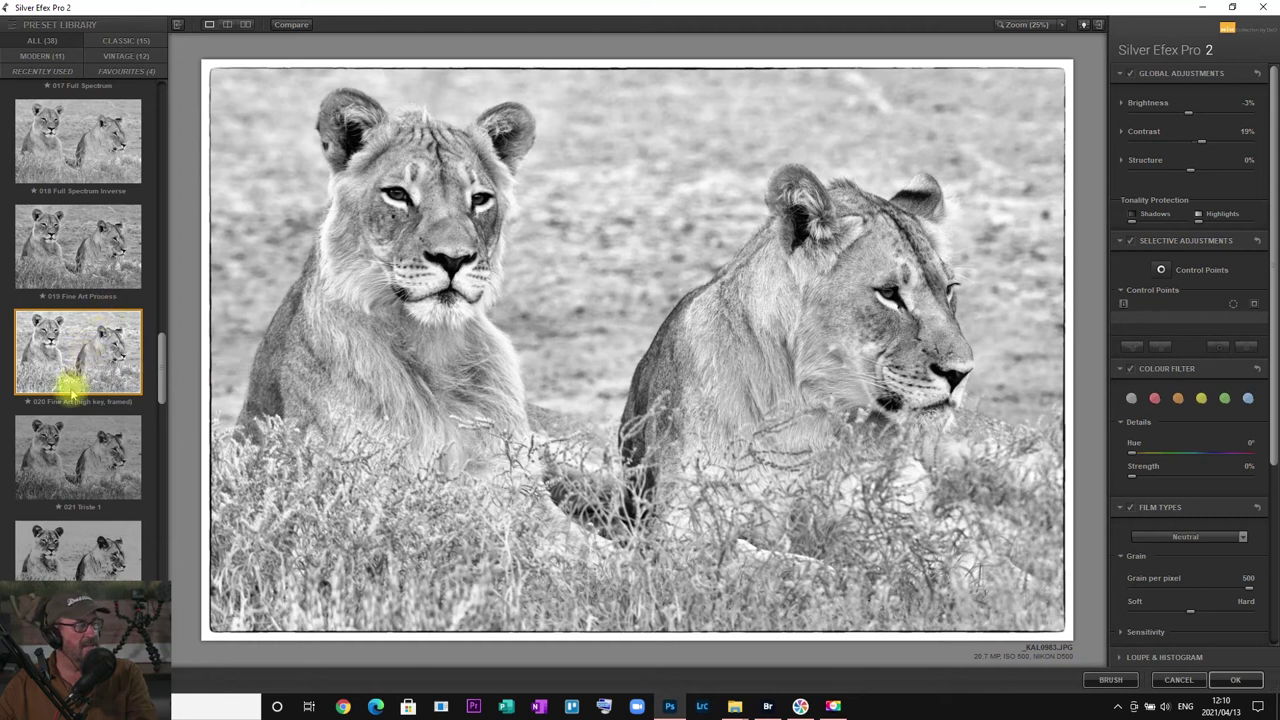
{"action": "scroll", "coordinate": [72, 388], "scroll_direction": "down", "scroll_amount": 3}
{"action": "scroll", "coordinate": [80, 397], "scroll_direction": "down", "scroll_amount": 10}
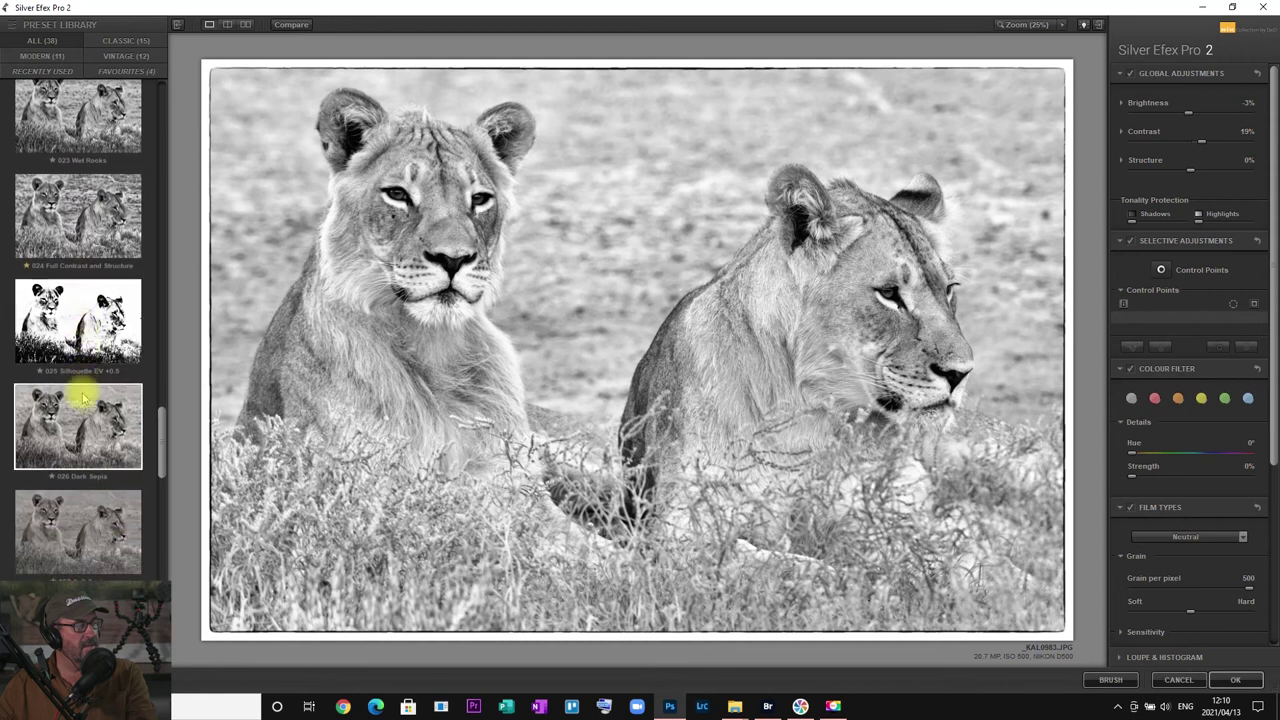
{"action": "scroll", "coordinate": [85, 400], "scroll_direction": "down", "scroll_amount": 4}
{"action": "left_click", "coordinate": [88, 400]}
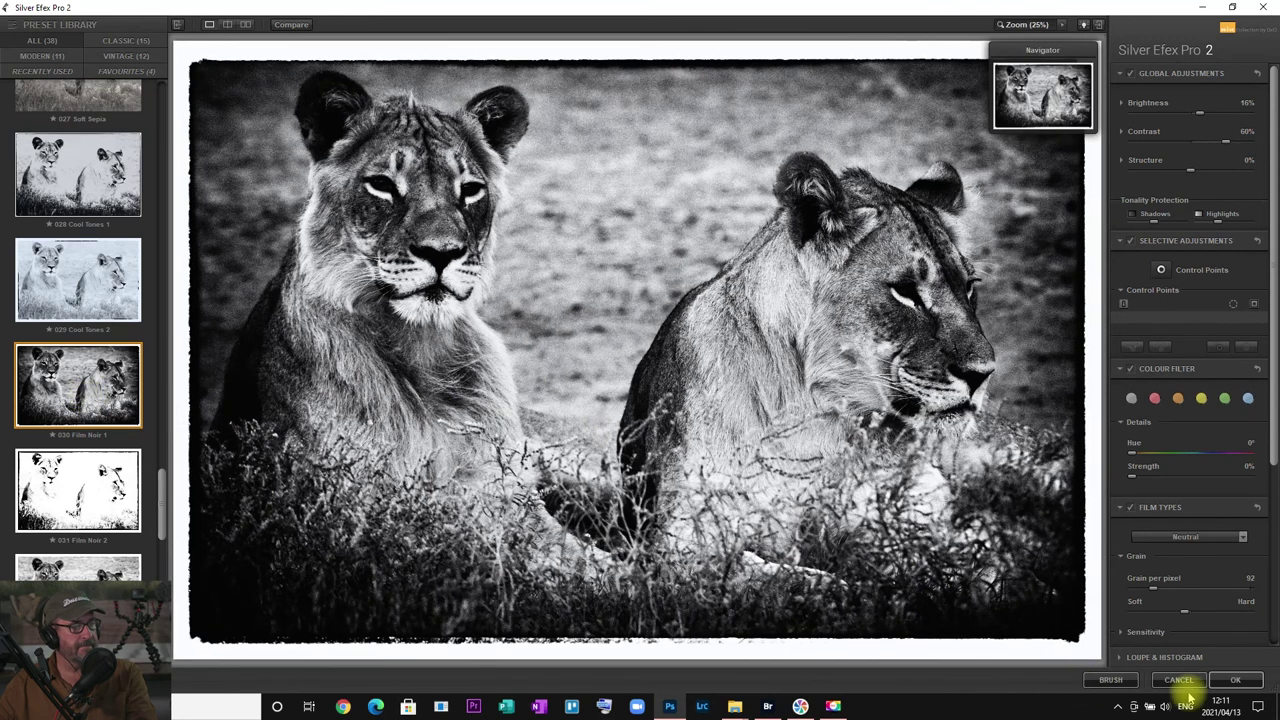
{"action": "left_click", "coordinate": [1180, 681]}
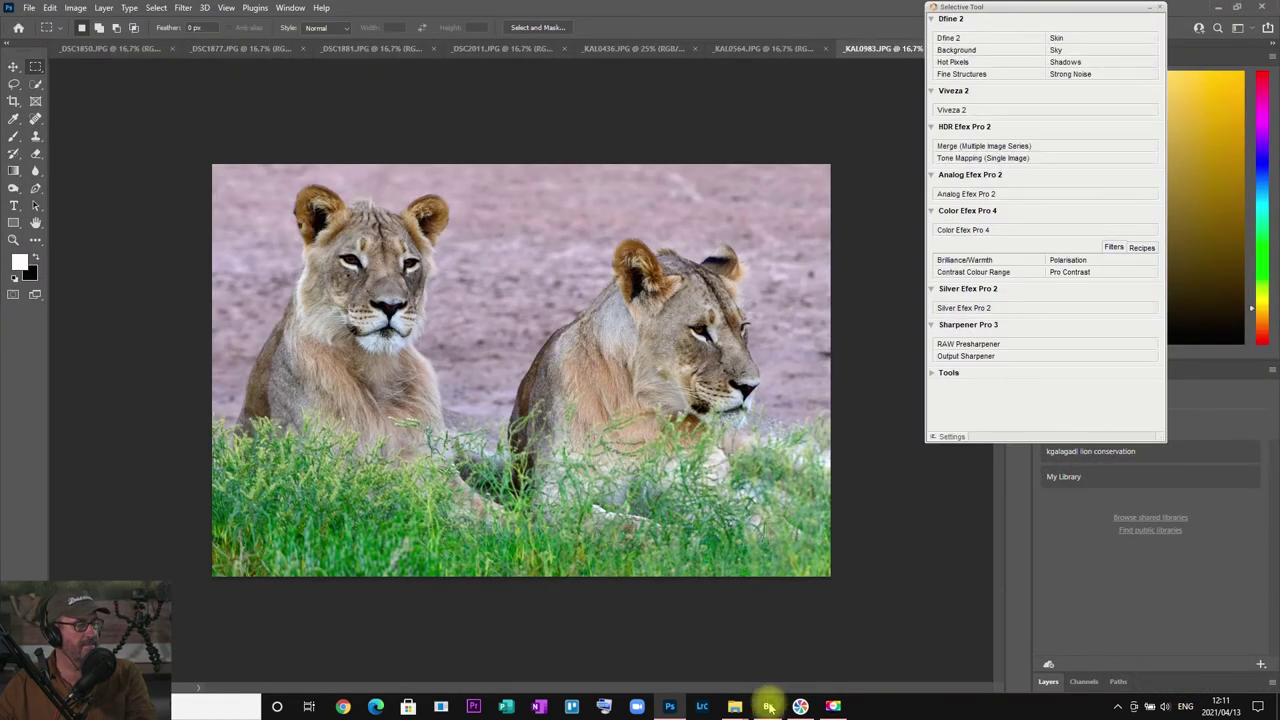
- Switch to Bridge and browse from the two-lion shots past the bird of prey photos to the male lion close-ups starting at _KAL1072.JPG
{"action": "left_click", "coordinate": [768, 703]}
{"action": "left_click", "coordinate": [557, 481]}
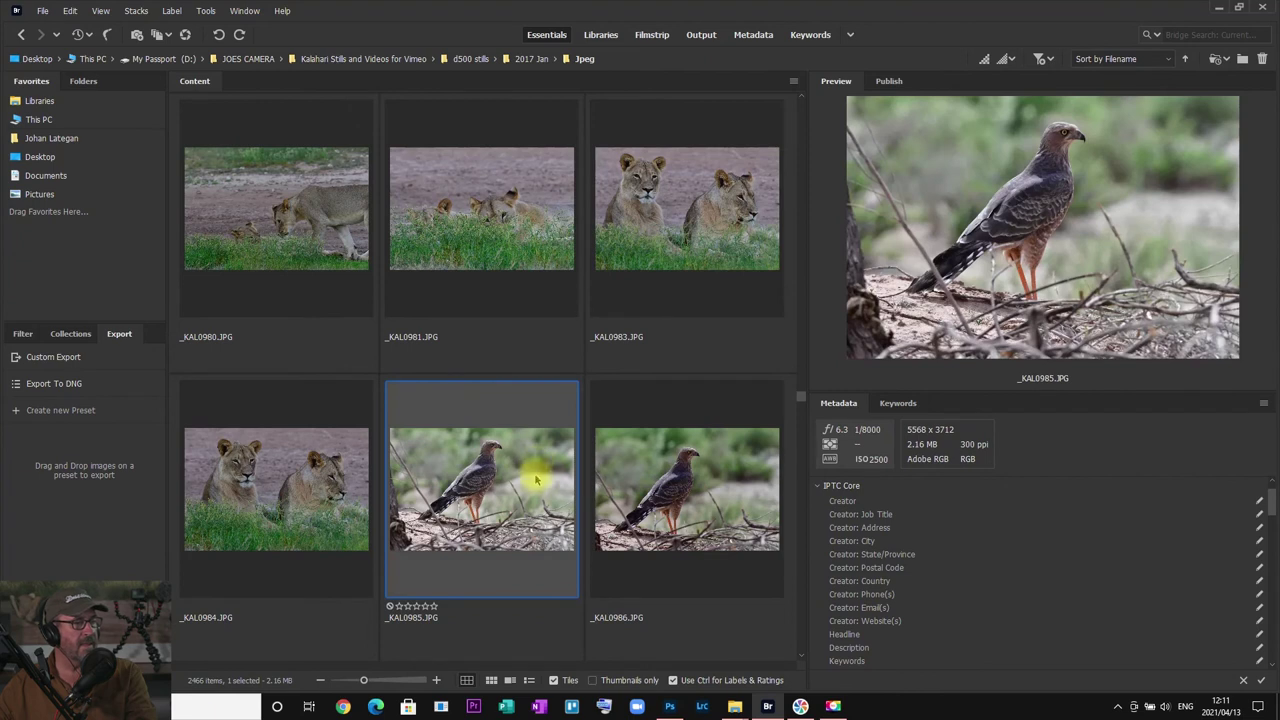
{"action": "scroll", "coordinate": [517, 503], "scroll_direction": "down", "scroll_amount": 3}
{"action": "left_click", "coordinate": [477, 484]}
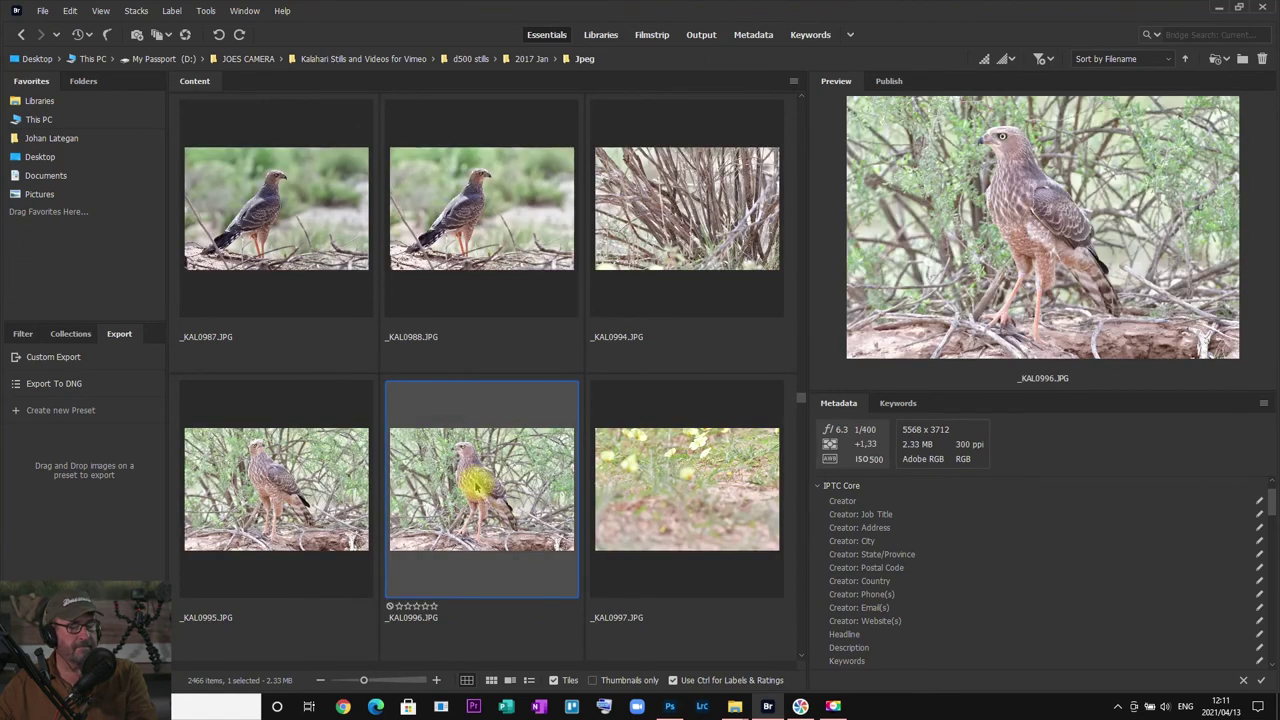
{"action": "scroll", "coordinate": [477, 484], "scroll_direction": "down", "scroll_amount": 15}
{"action": "left_click", "coordinate": [465, 486]}
{"action": "scroll", "coordinate": [460, 470], "scroll_direction": "down", "scroll_amount": 10}
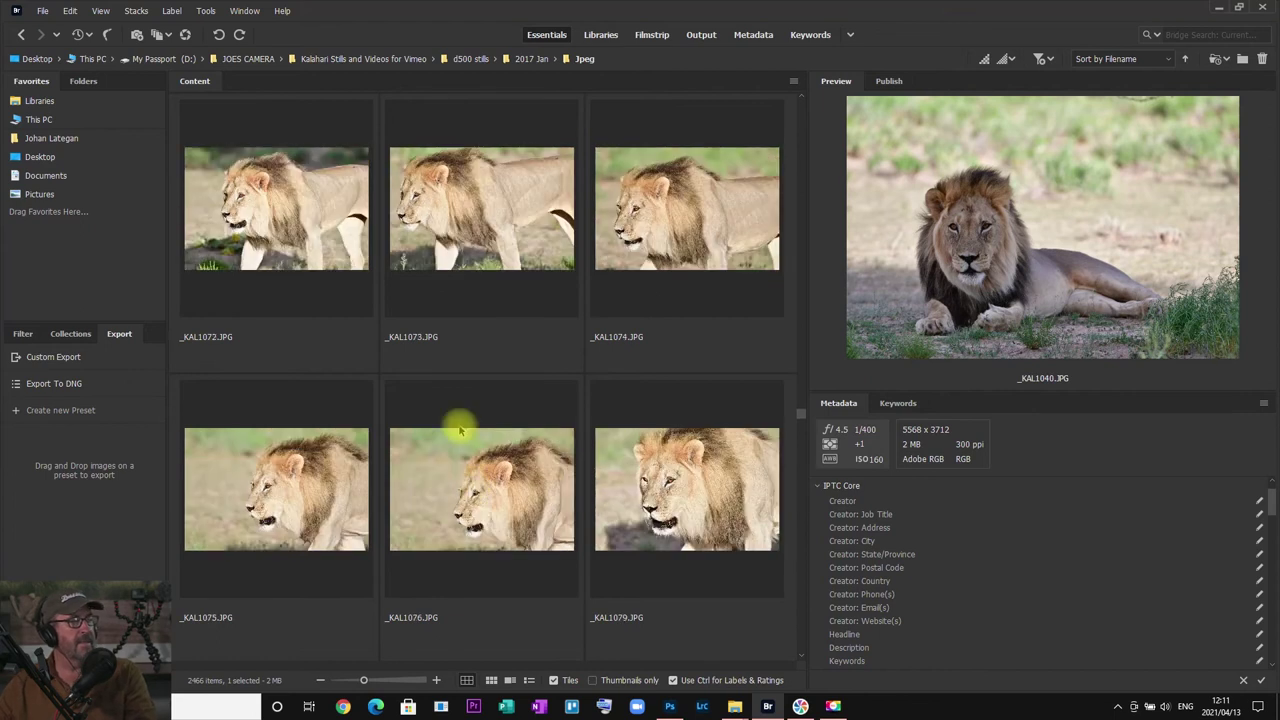
- Review the walking male lion photos from _KAL1072.JPG to _KAL1081.JPG, viewing them full screen from _KAL1073.JPG, and return to the thumbnails
{"action": "left_click", "coordinate": [335, 232]}
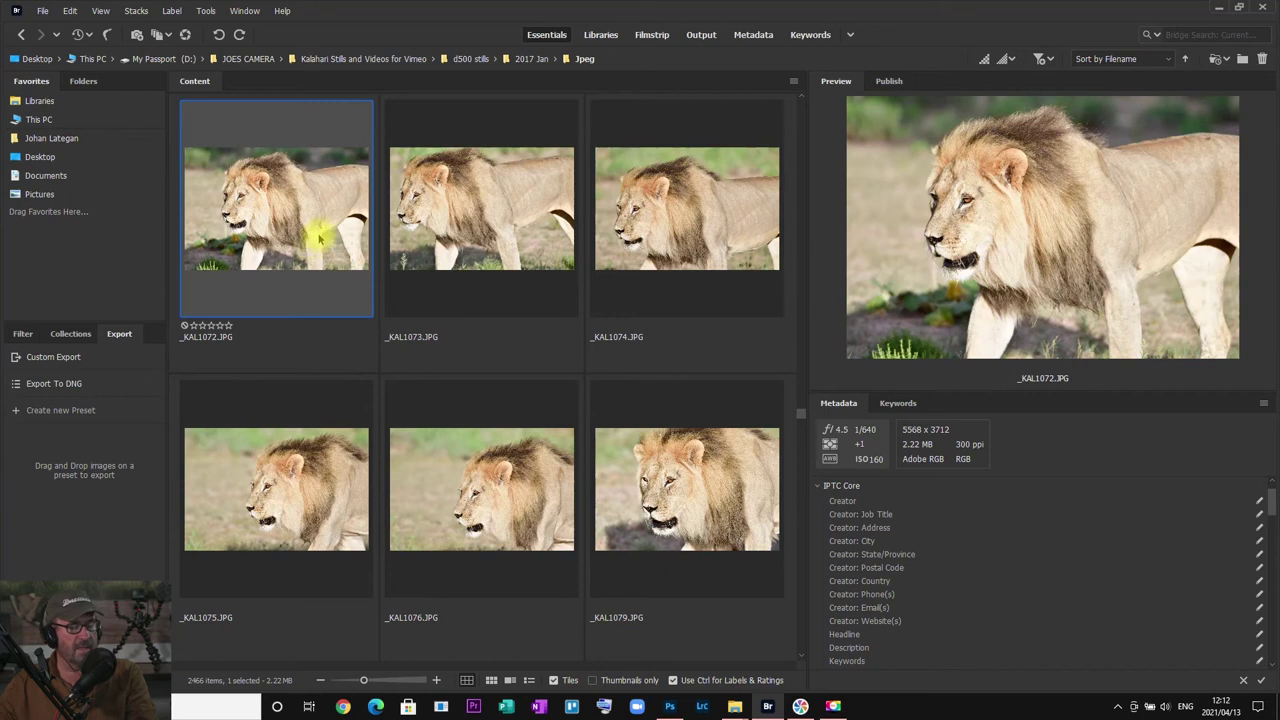
{"action": "key", "text": "Right"}
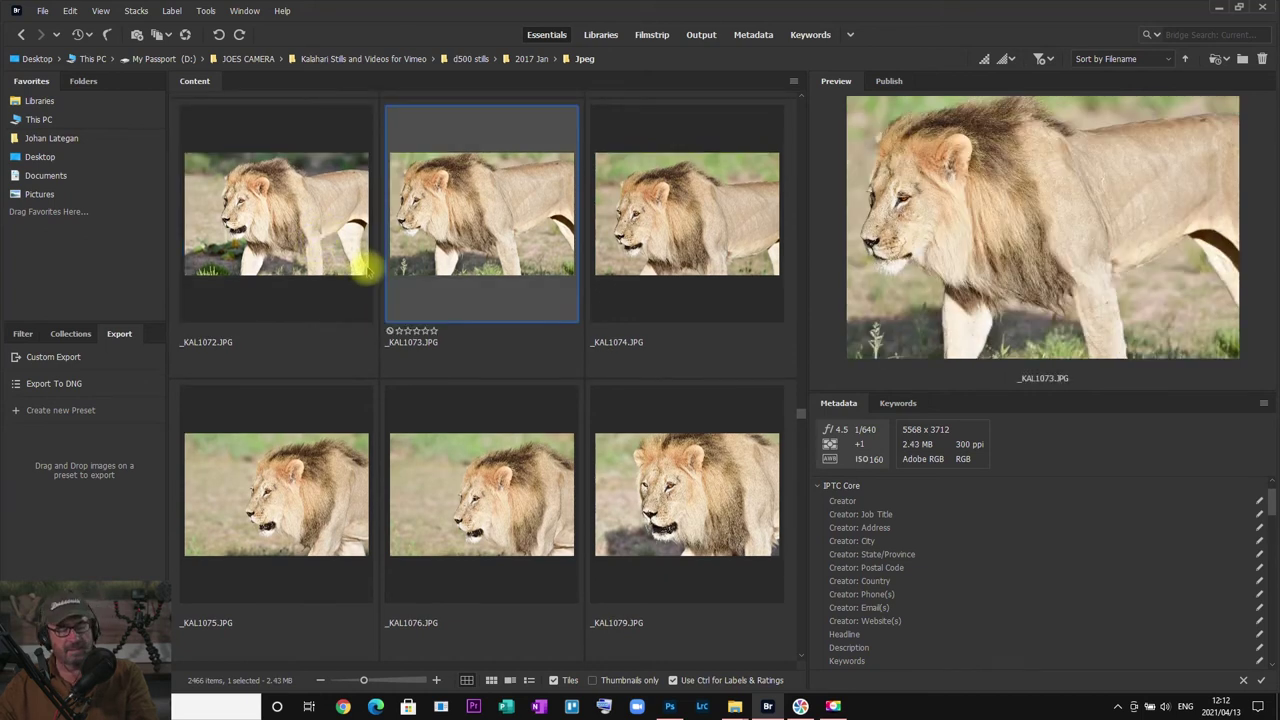
{"action": "key", "text": "space"}
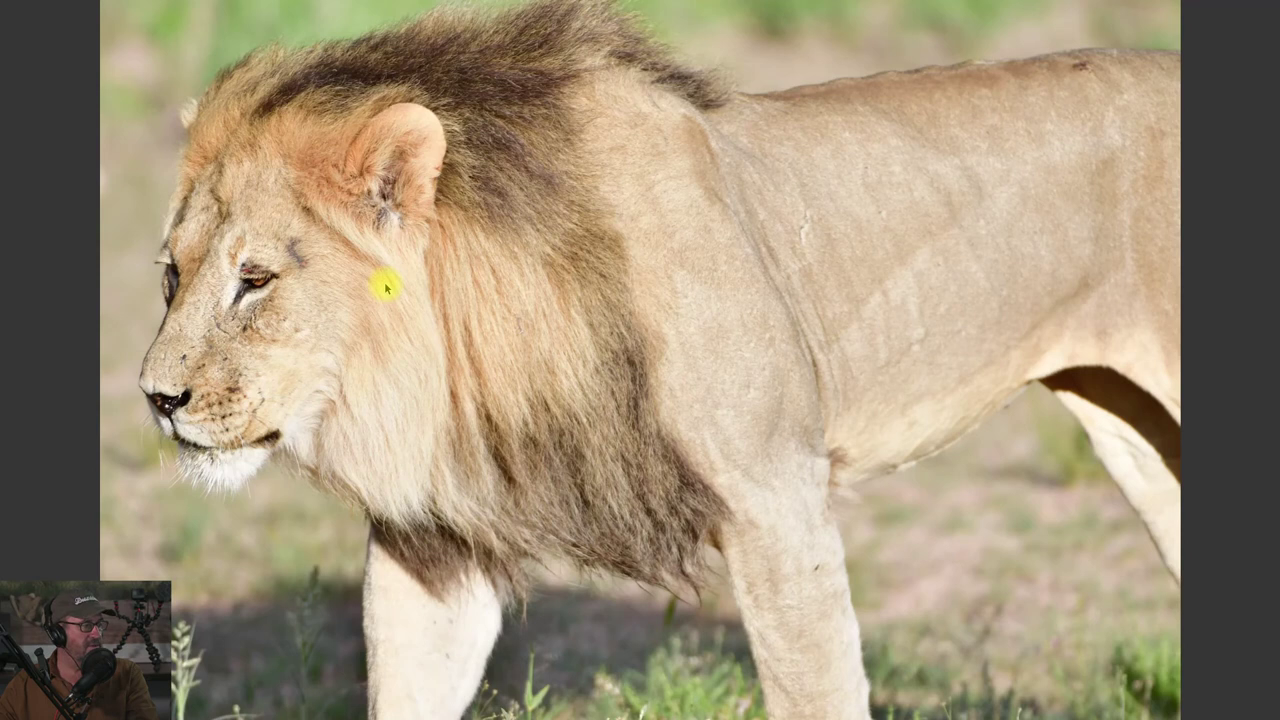
{"action": "key", "text": "Right"}
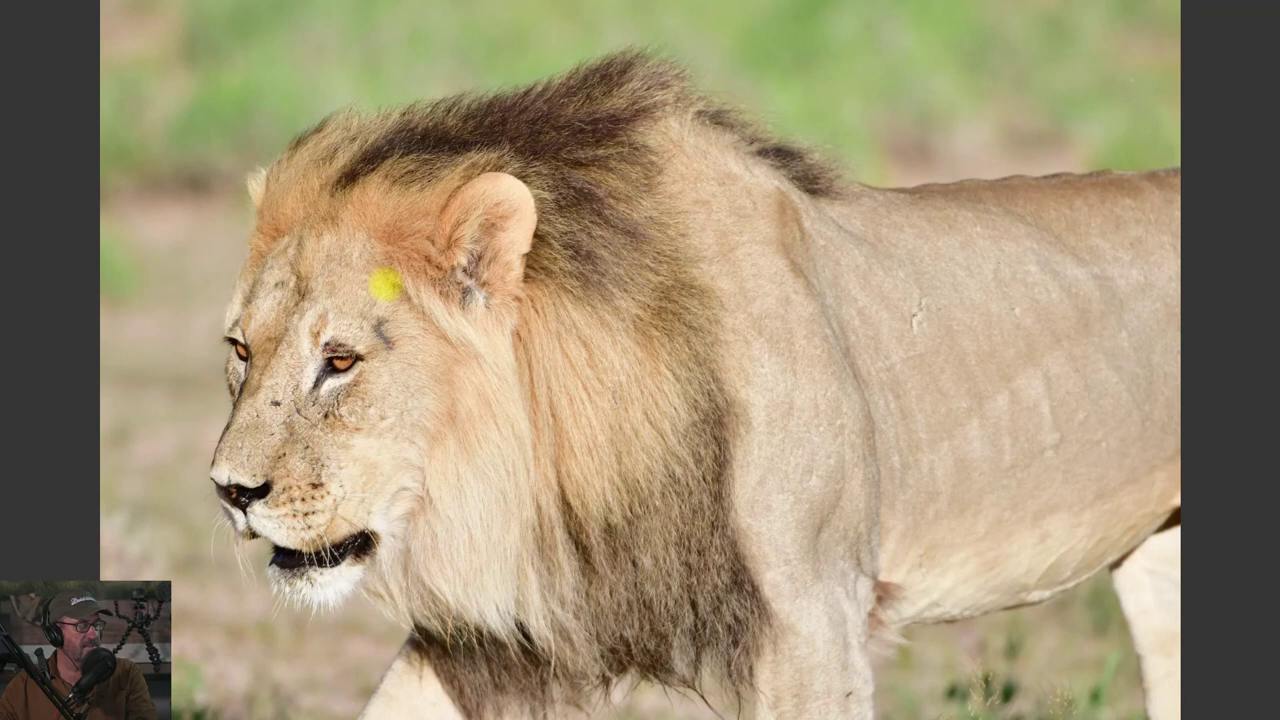
{"action": "key", "text": "Right"}
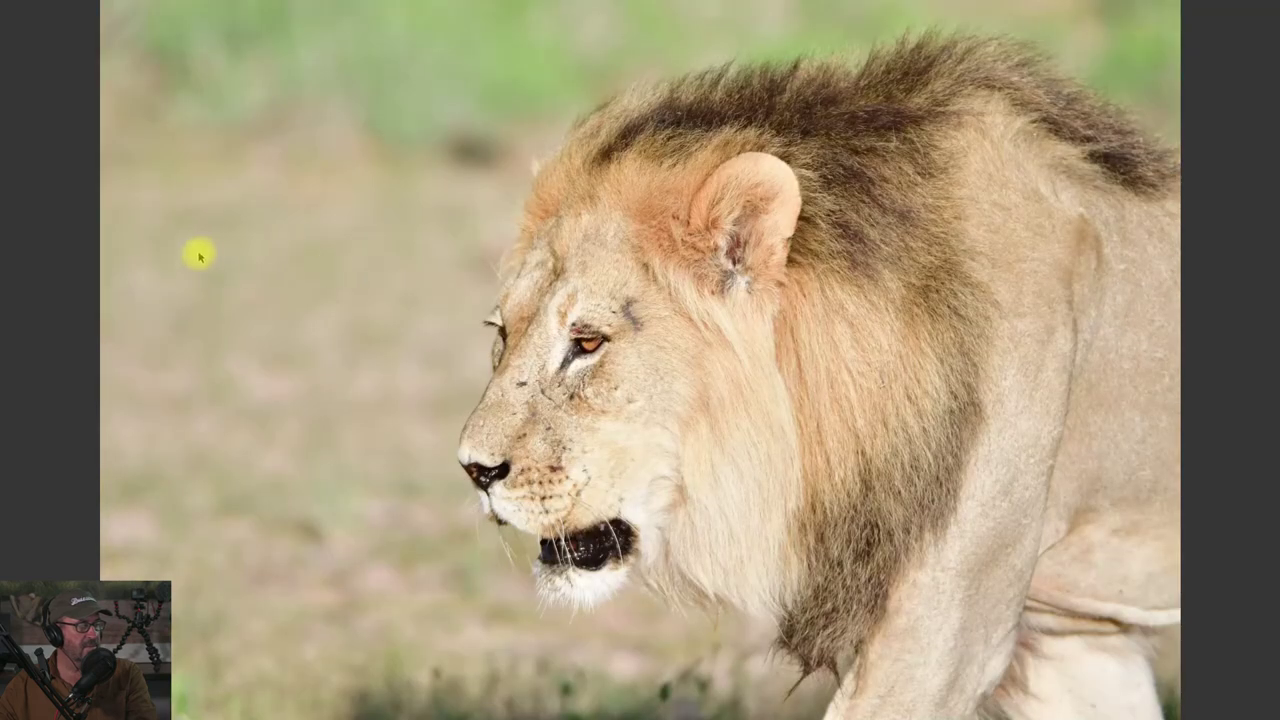
{"action": "key", "text": "Right"}
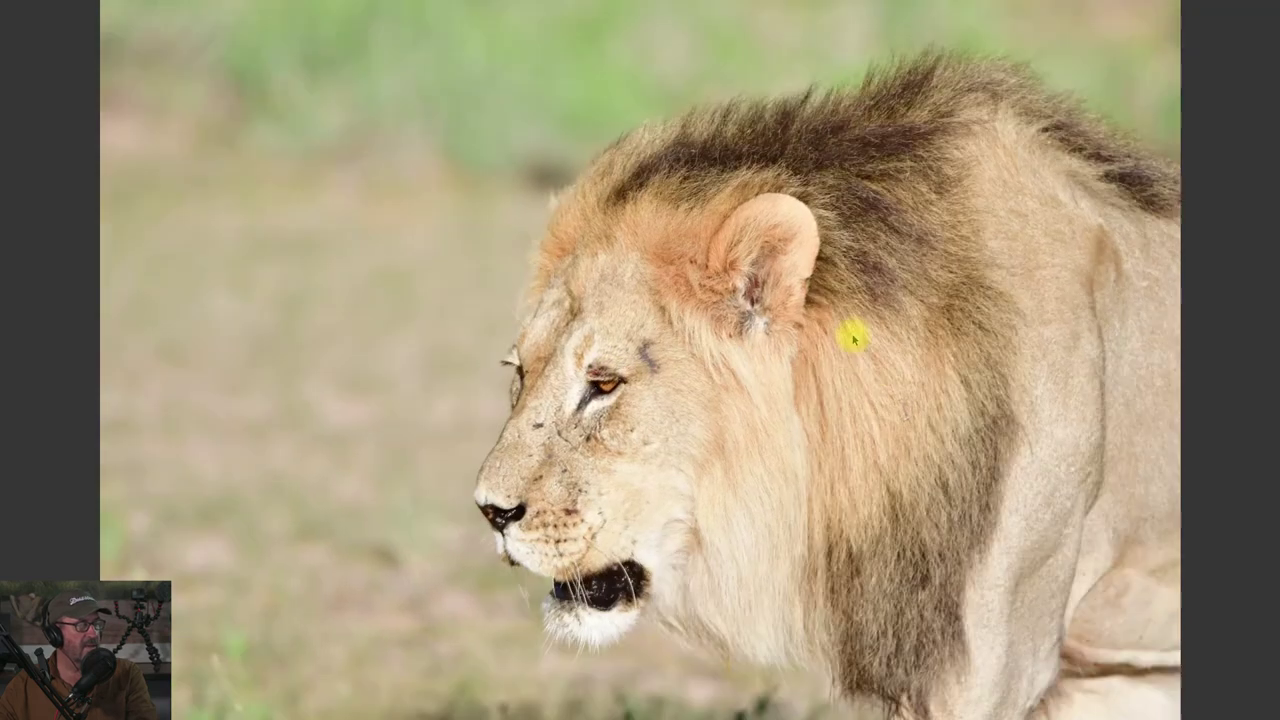
{"action": "key", "text": "Right"}
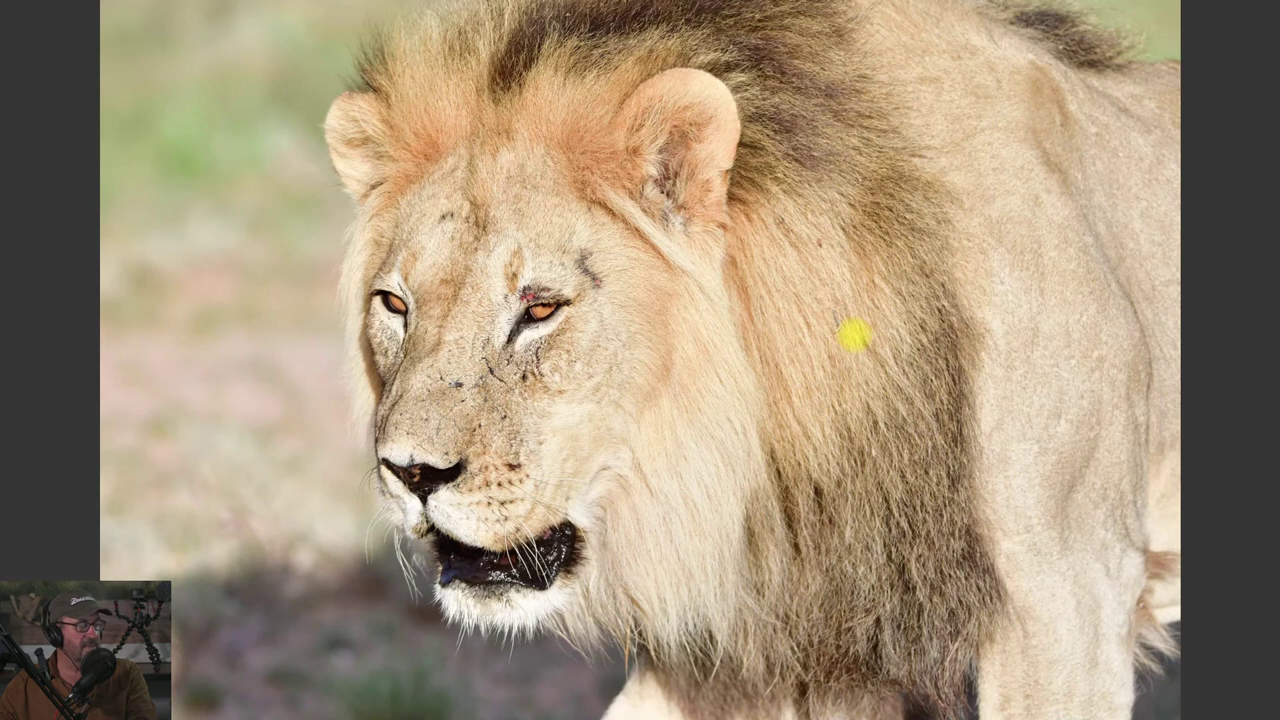
{"action": "key", "text": "Right"}
{"action": "key", "text": "Right"}
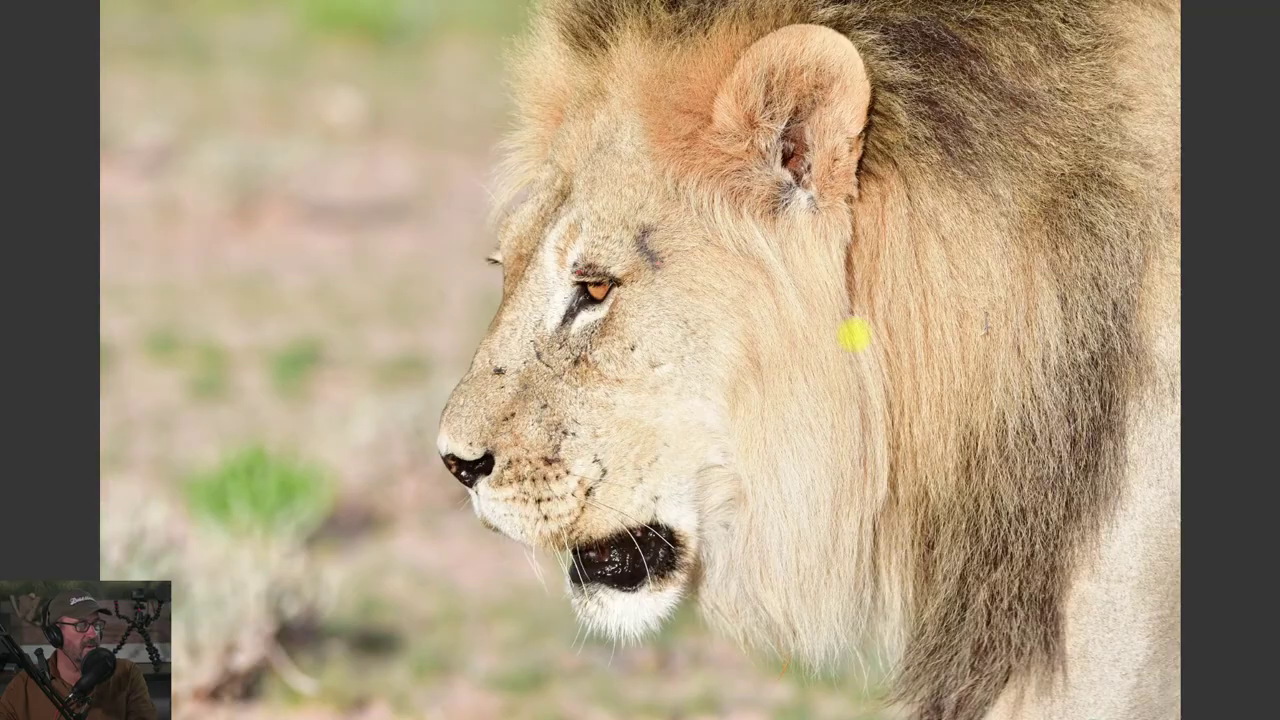
{"action": "key", "text": "space"}
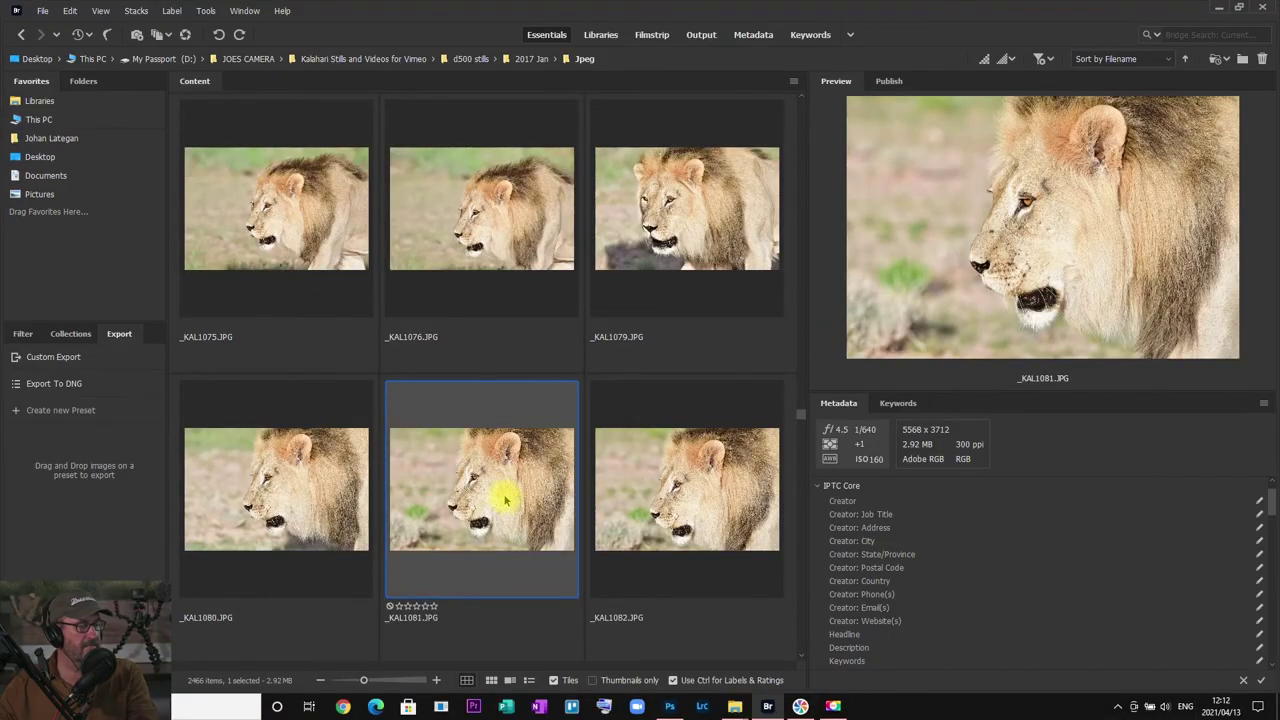
- Reopen the full-screen view and examine the lion's head profile and the shots of him walking through pale grass
{"action": "key", "text": "space"}
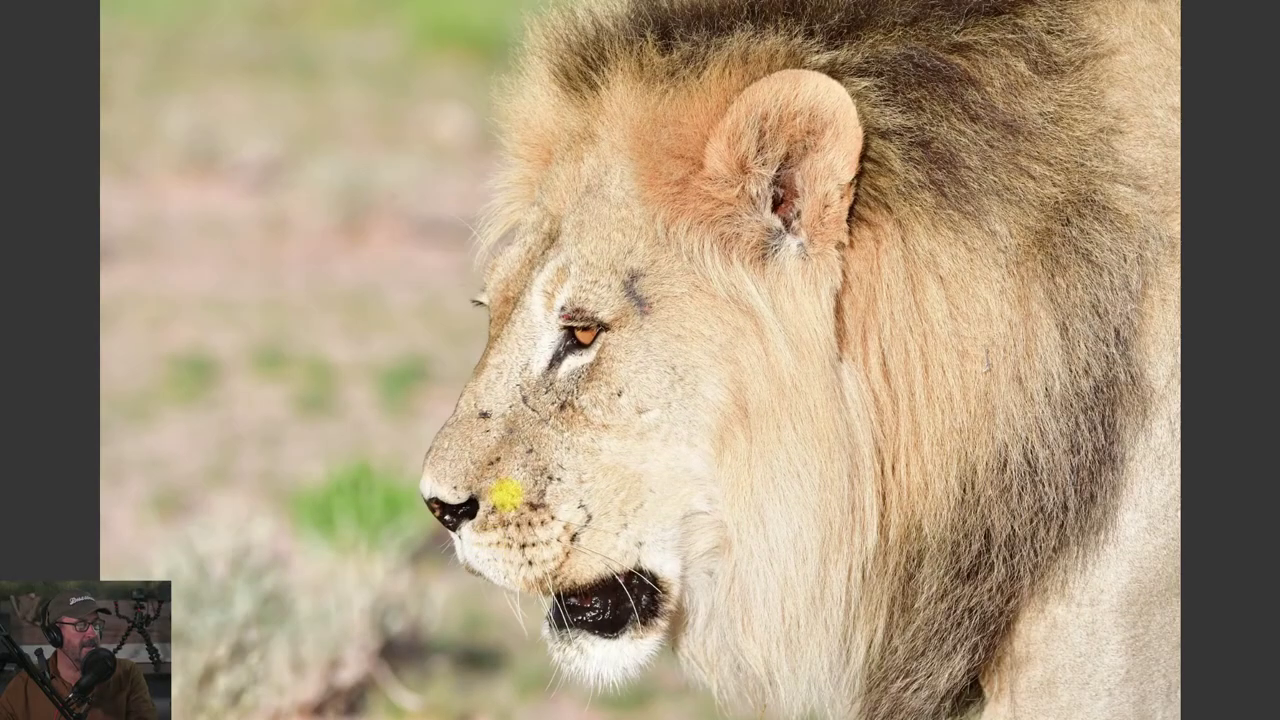
{"action": "key", "text": "Right"}
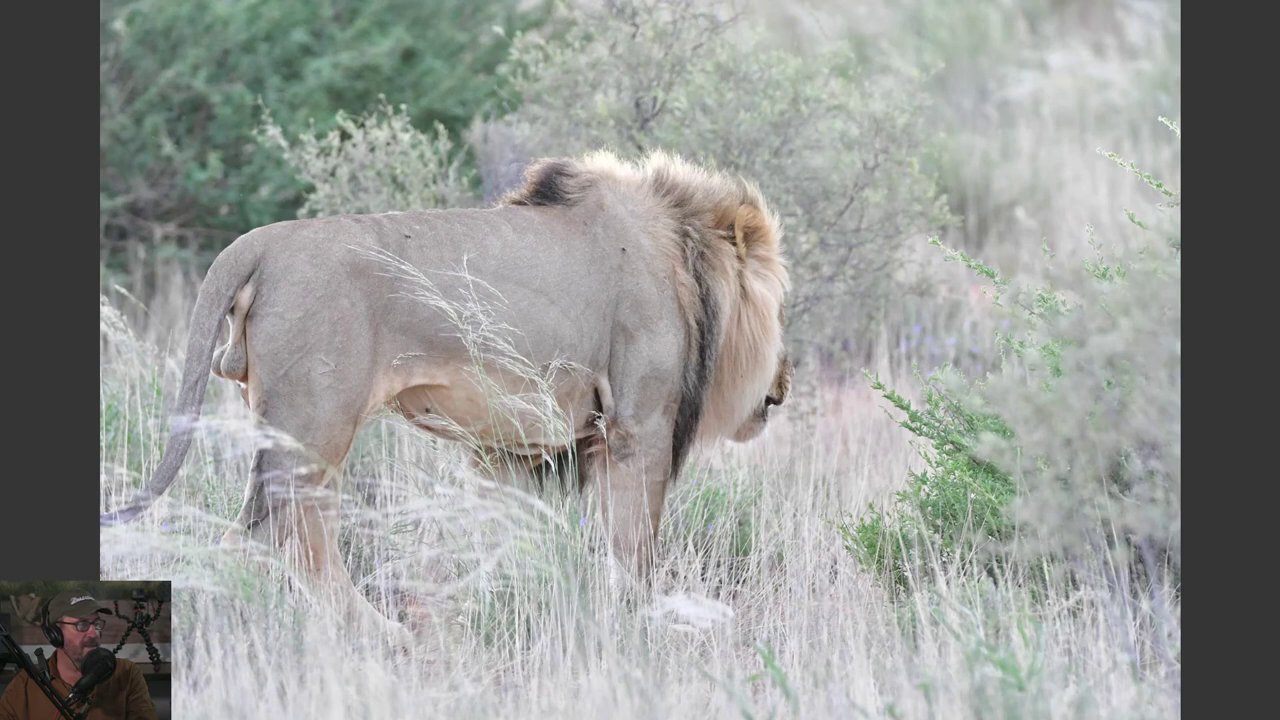
{"action": "key", "text": "Right"}
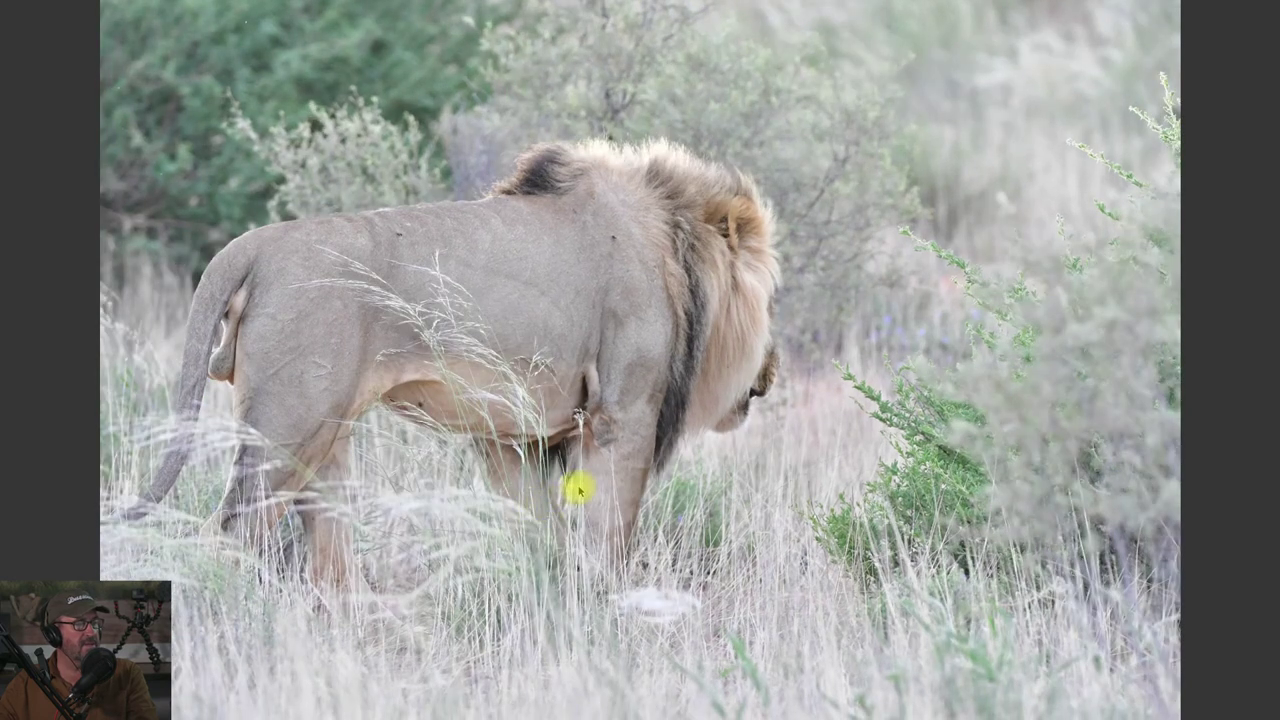
{"action": "key", "text": "Right"}
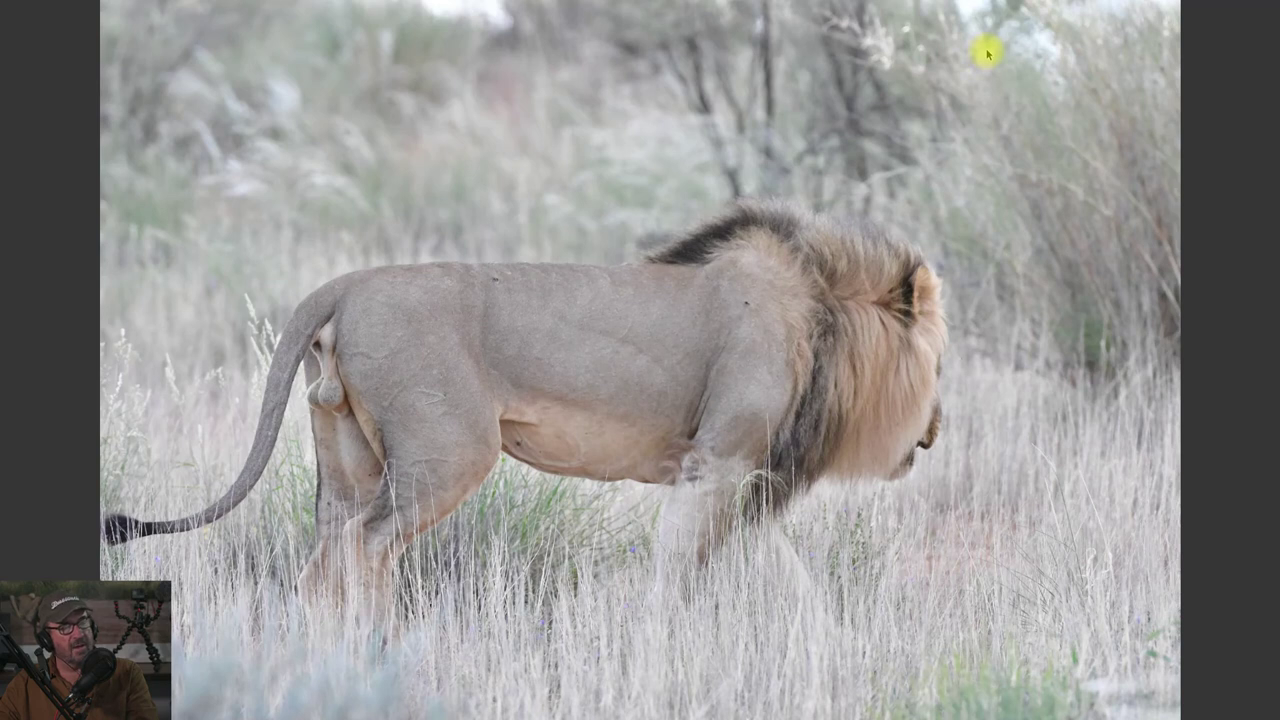
{"action": "key", "text": "Right"}
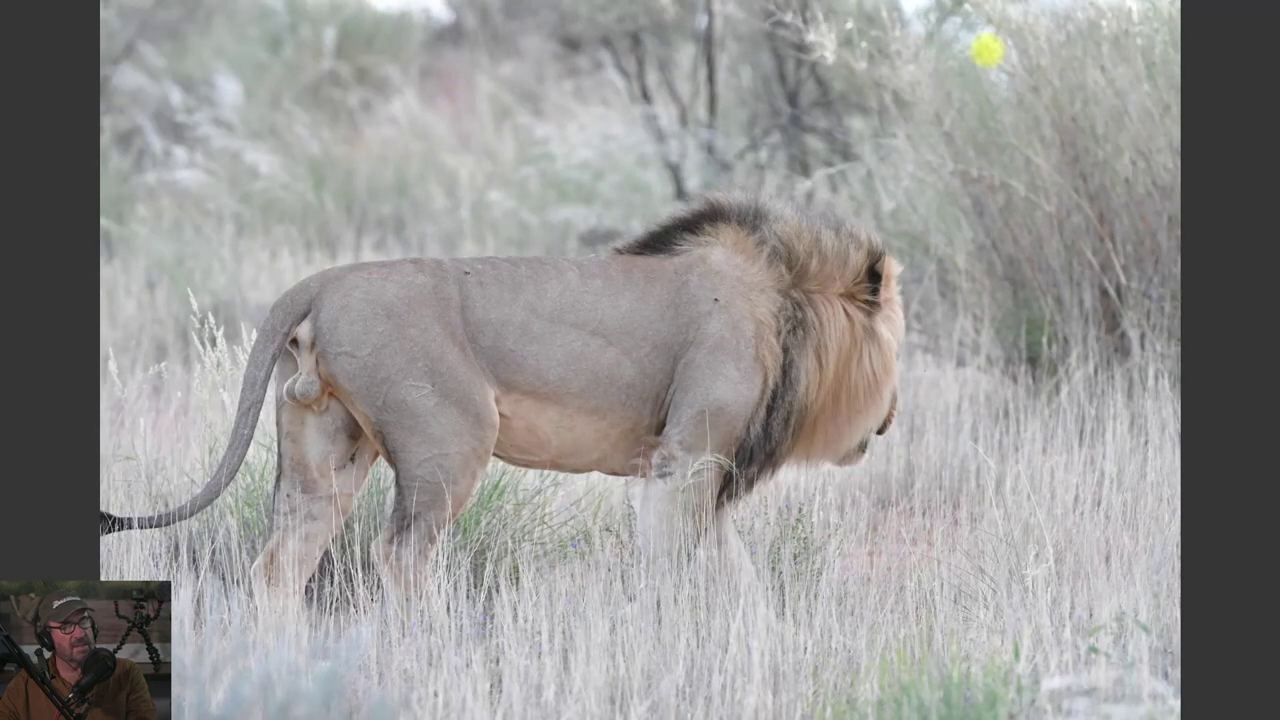
- Examine the full-screen side-on shots of the male lion standing in tall grass beneath a bright sky
{"action": "key", "text": "Right"}
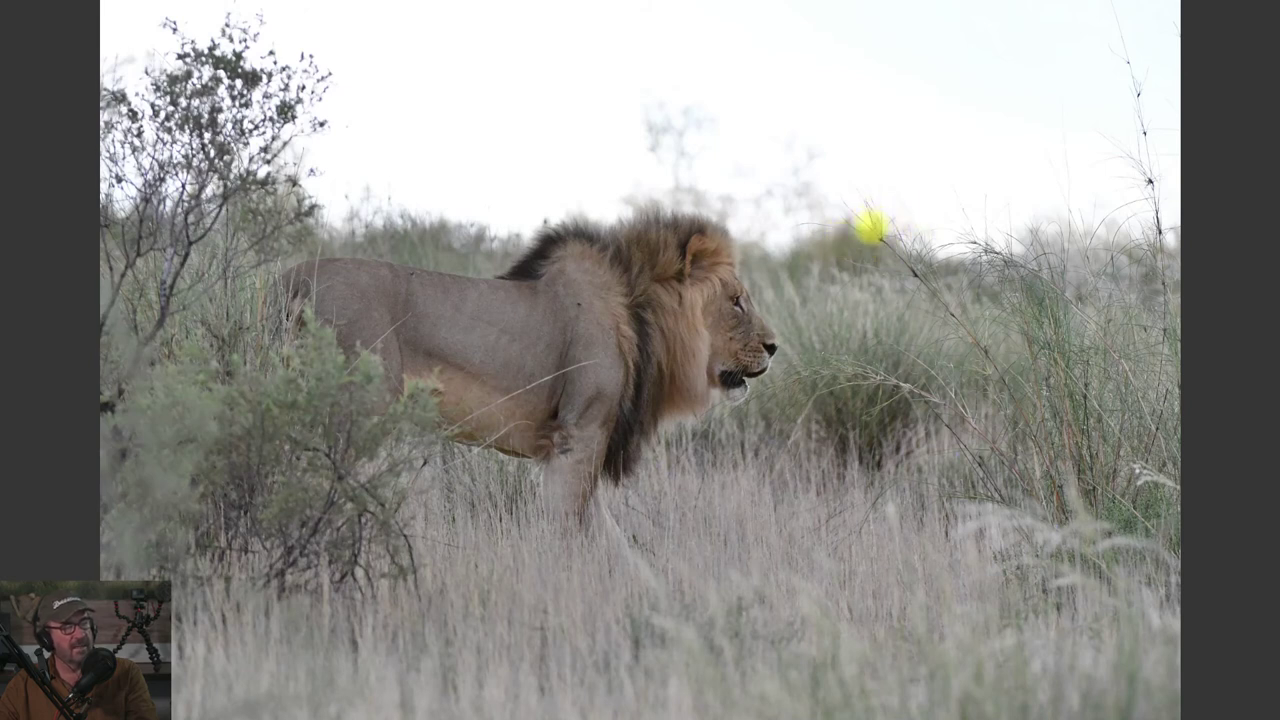
{"action": "key", "text": "Right"}
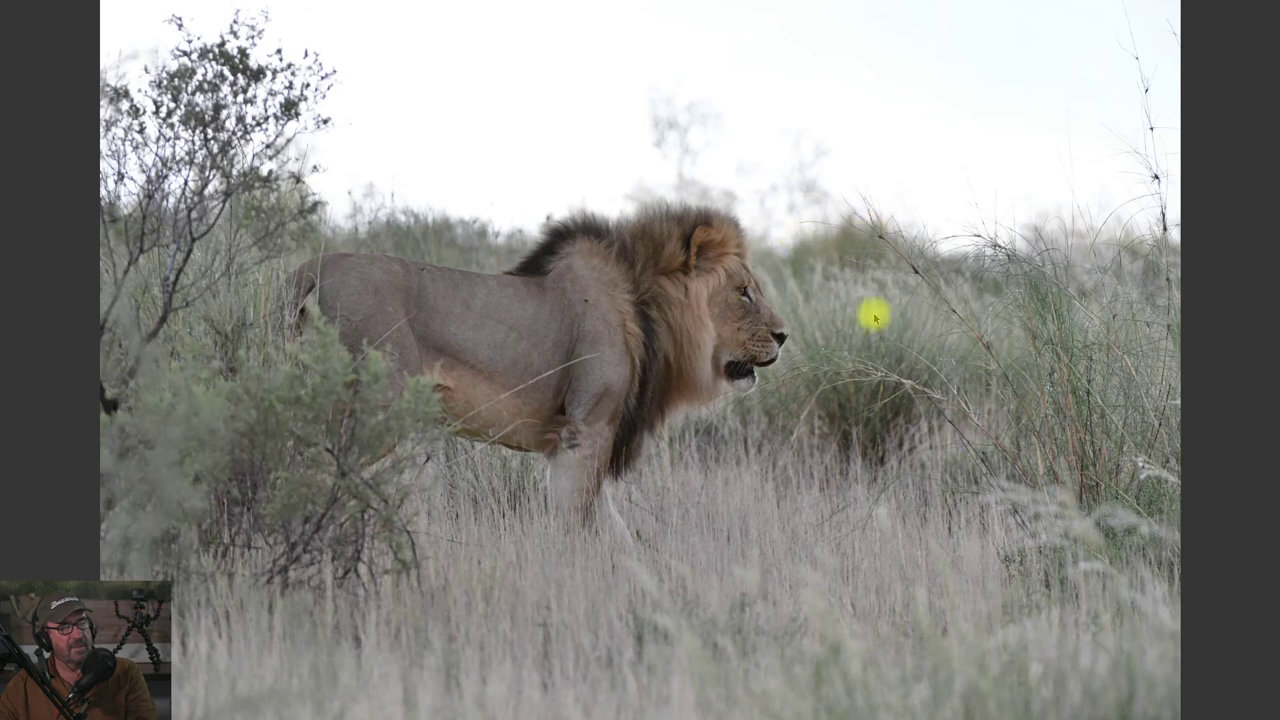
{"action": "key", "text": "Right"}
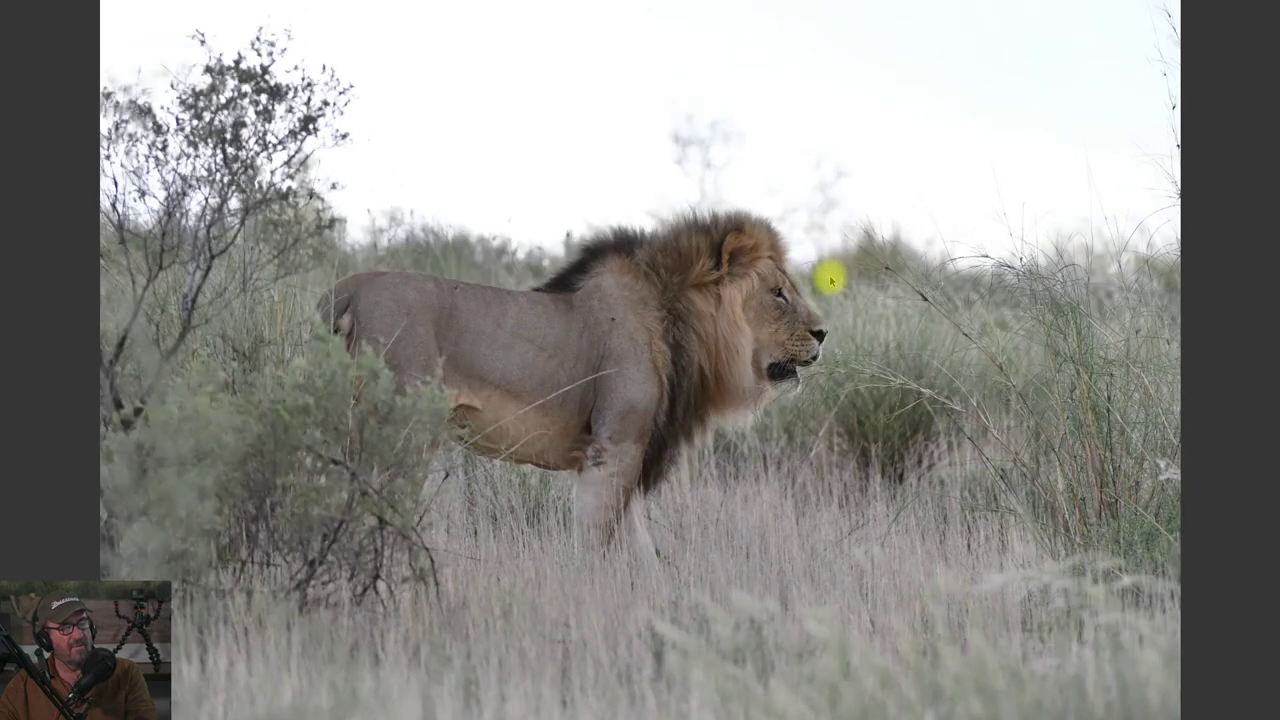
{"action": "key", "text": "Right"}
{"action": "key", "text": "Right"}
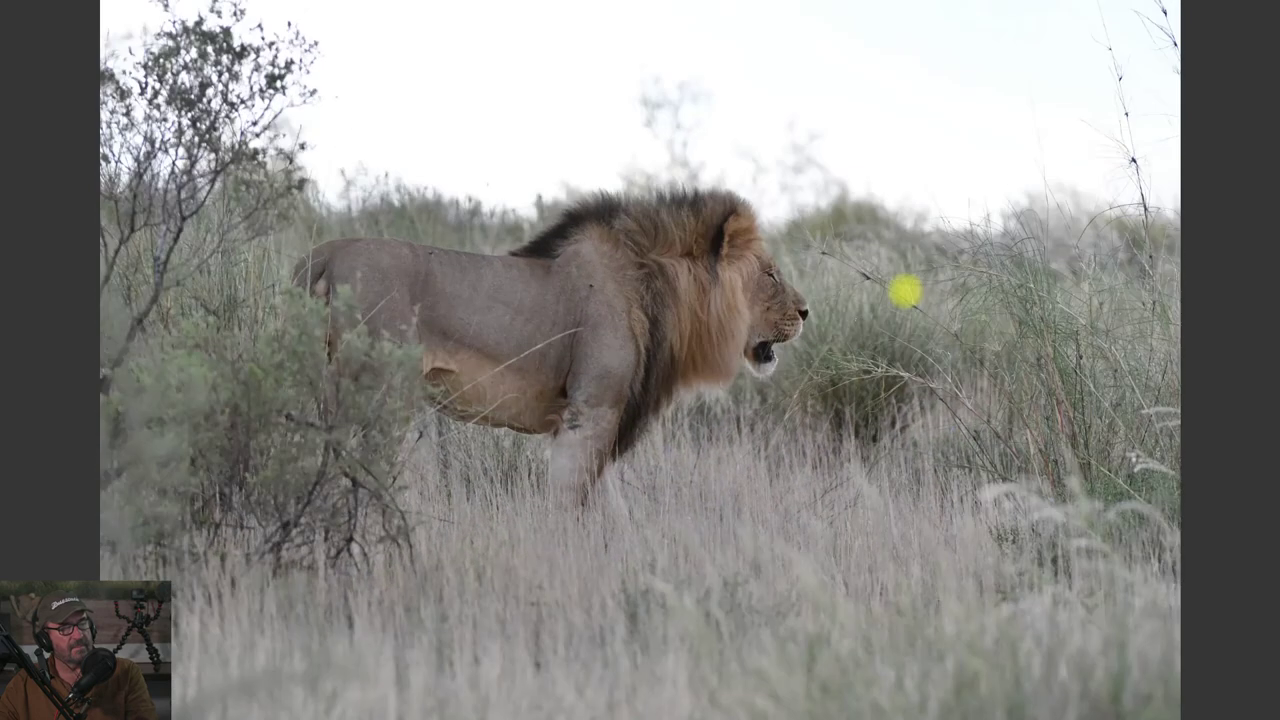
{"action": "key", "text": "Right"}
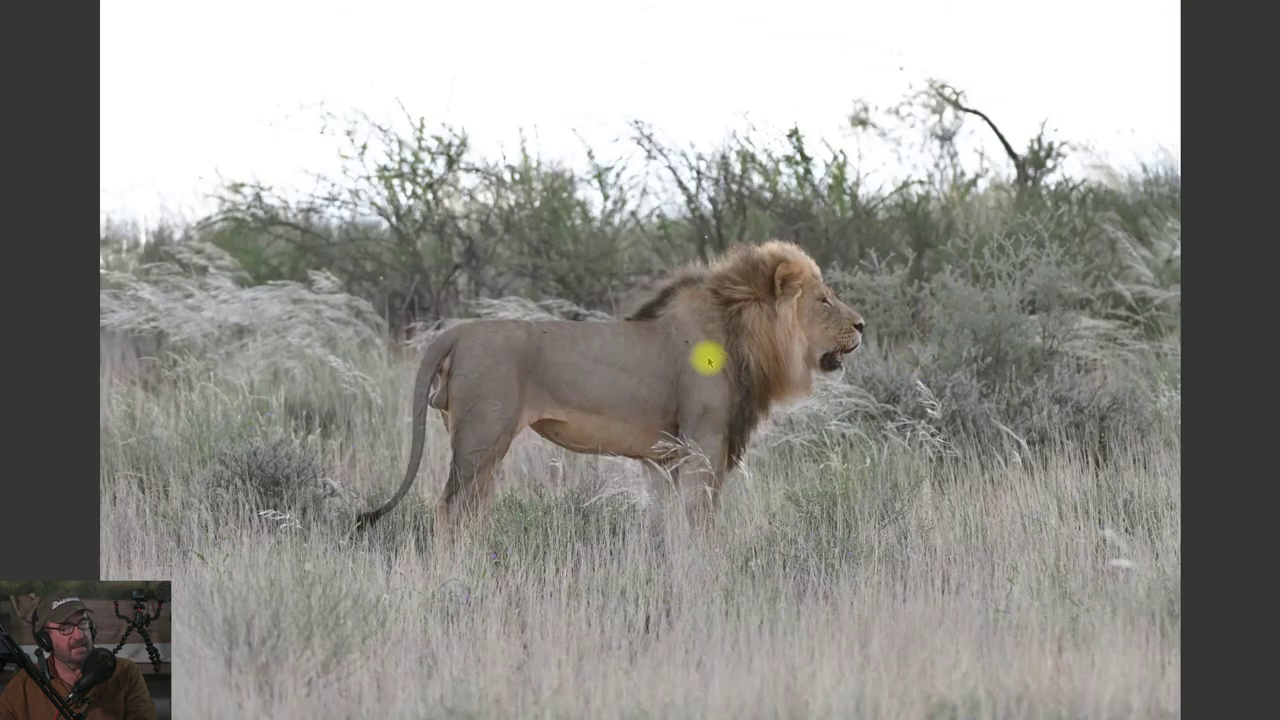
{"action": "key", "text": "Right"}
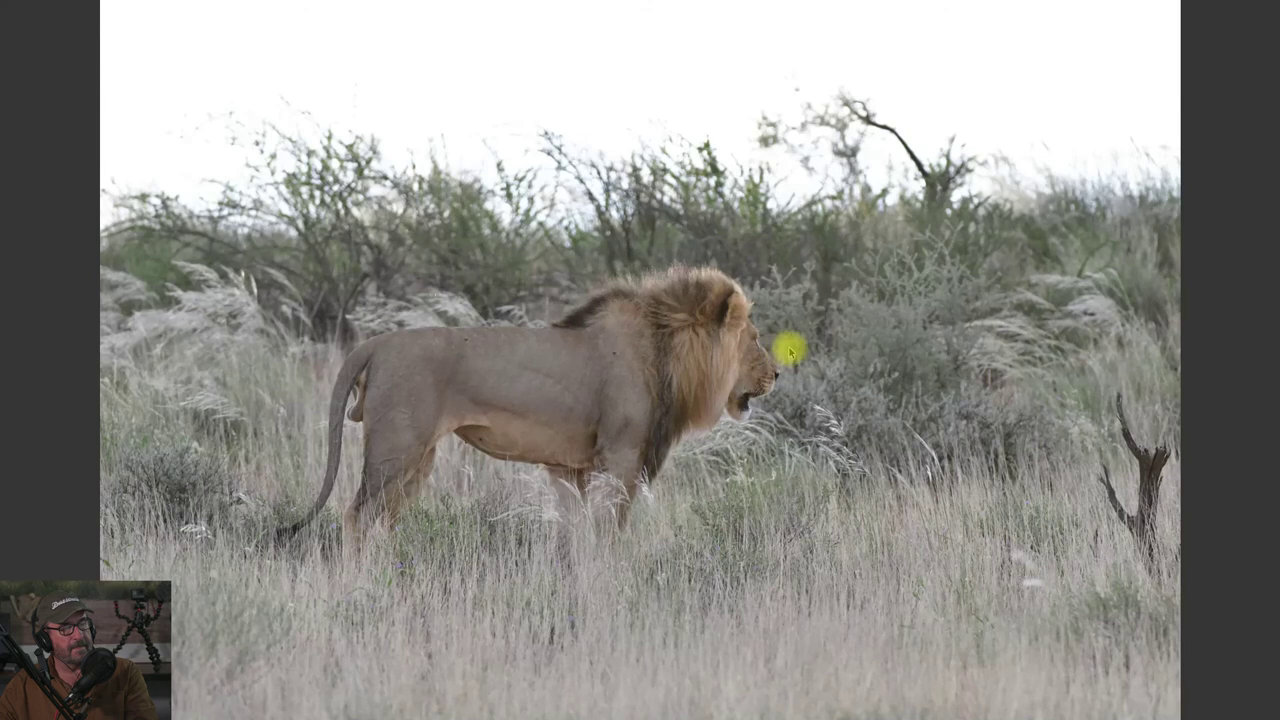
- Examine the strongly backlit, hazy silhouette shots of the lion on the ridge
{"action": "key", "text": "Right"}
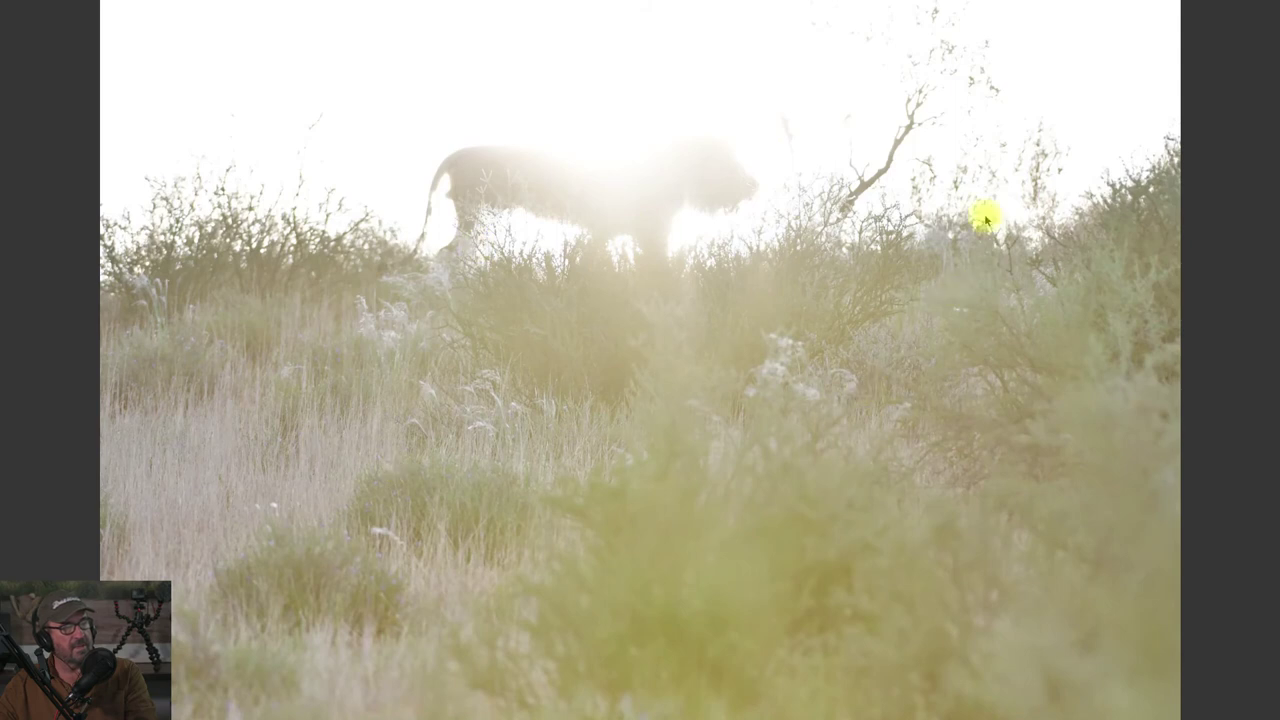
{"action": "key", "text": "Right"}
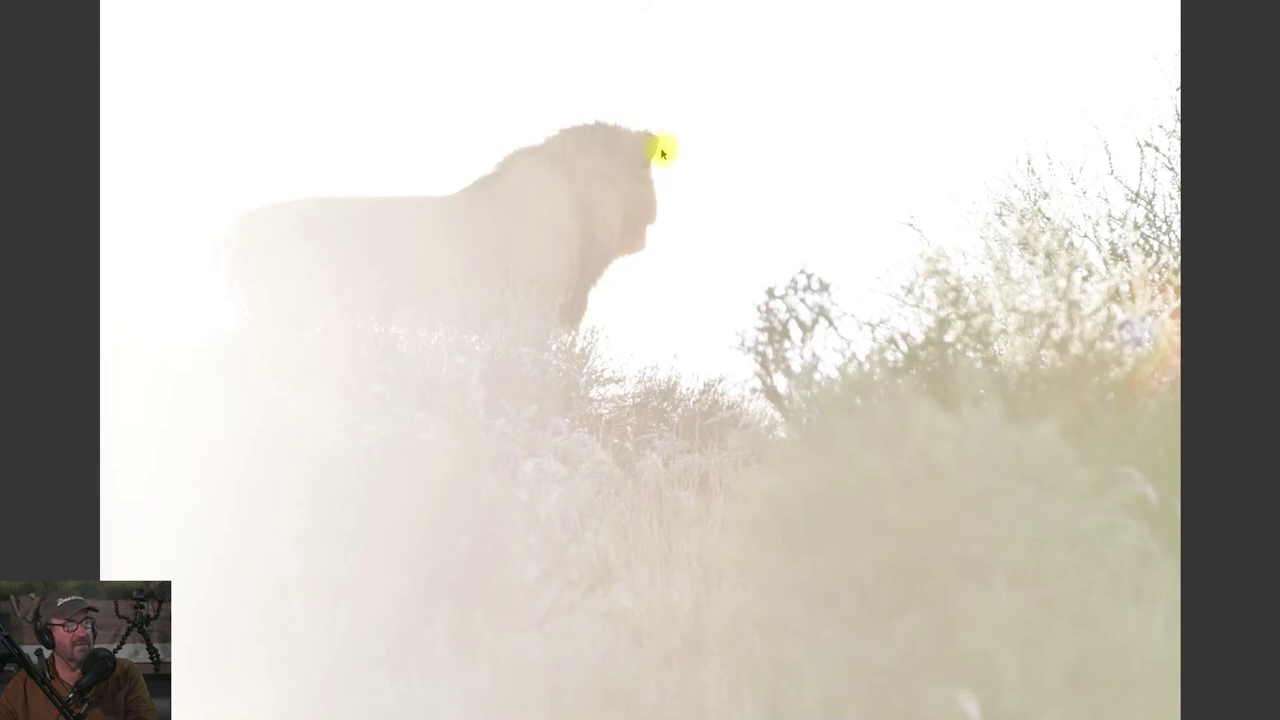
{"action": "key", "text": "Right"}
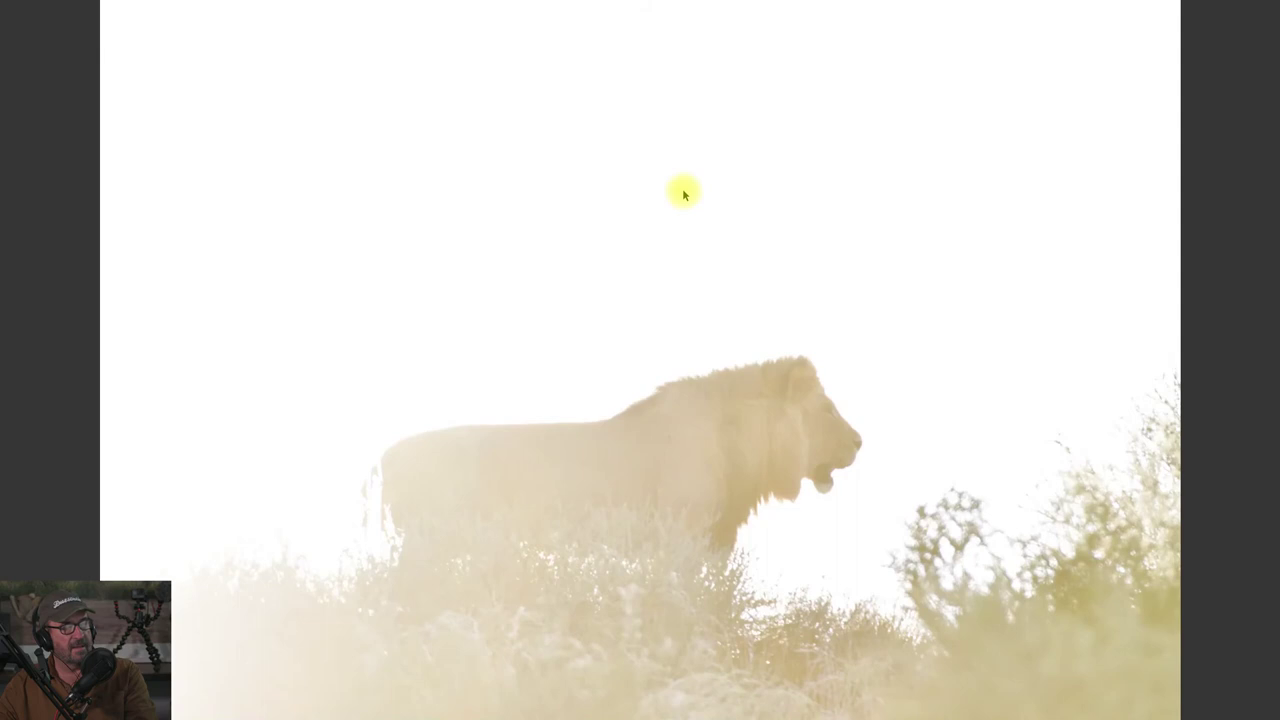
{"action": "key", "text": "Right"}
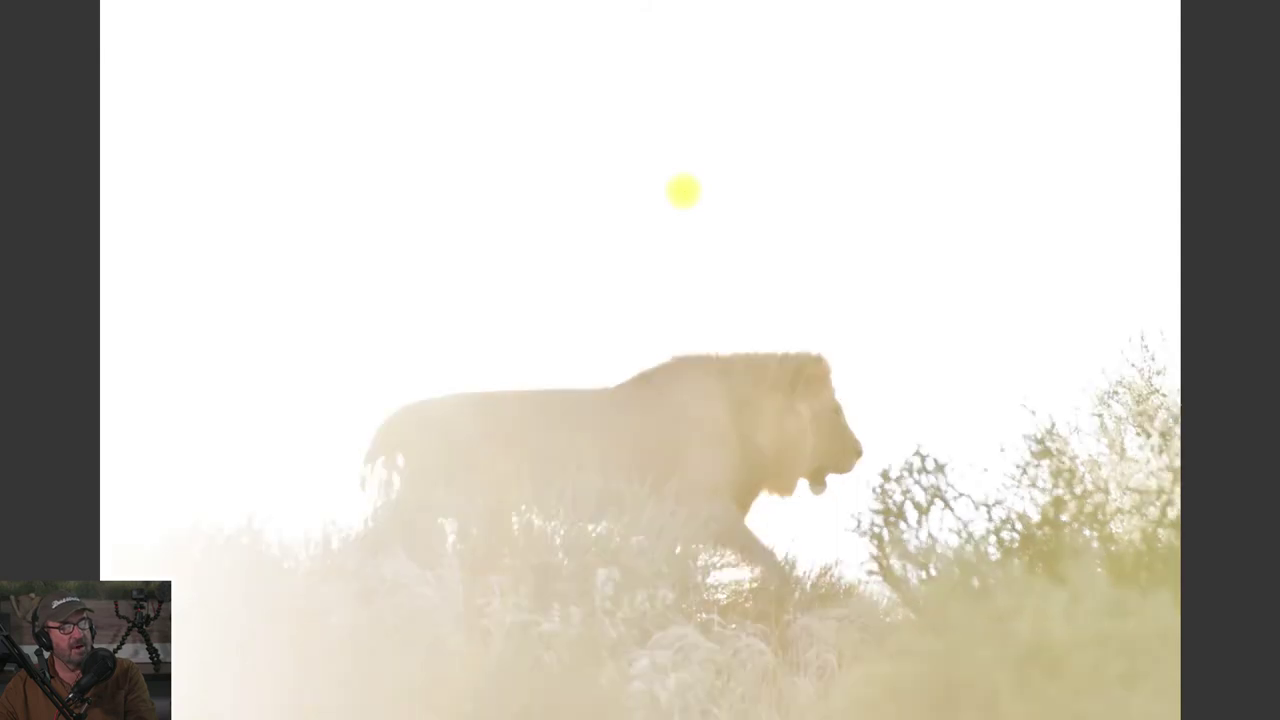
- Compare the clearer shots of the lion among the bushes and along the red-sand ridge against the white sky
{"action": "key", "text": "Right"}
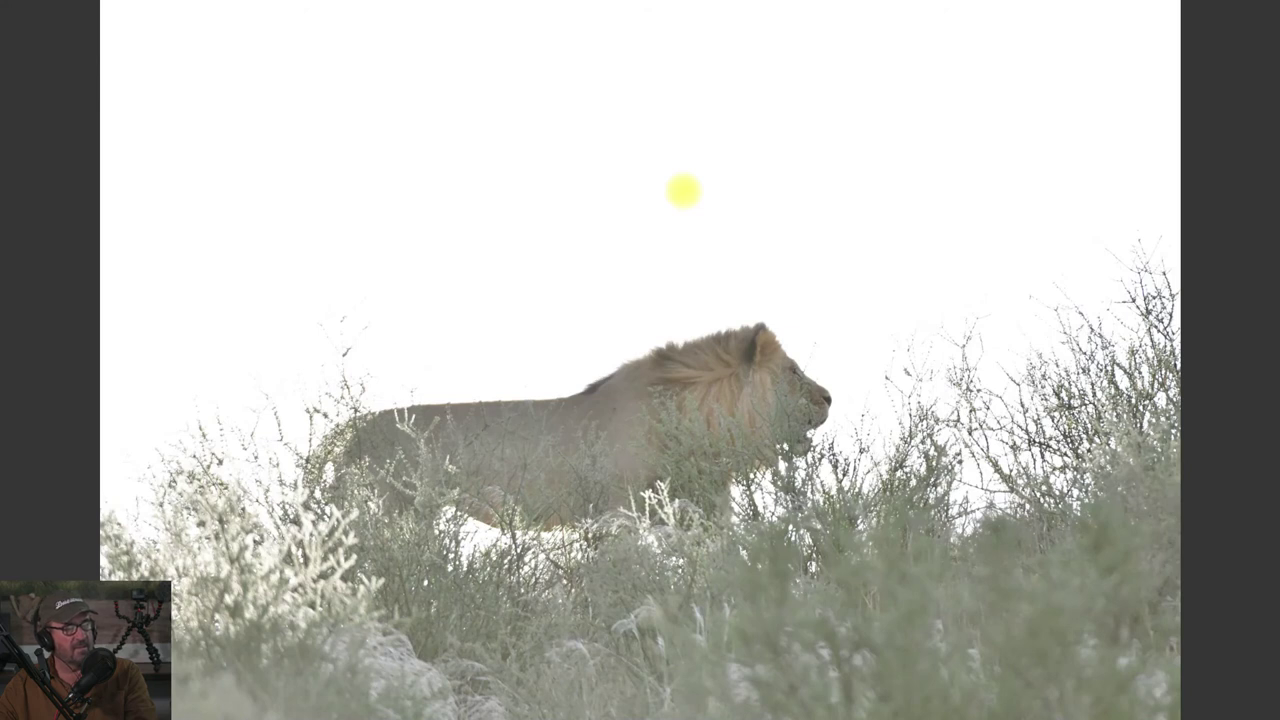
{"action": "key", "text": "Right"}
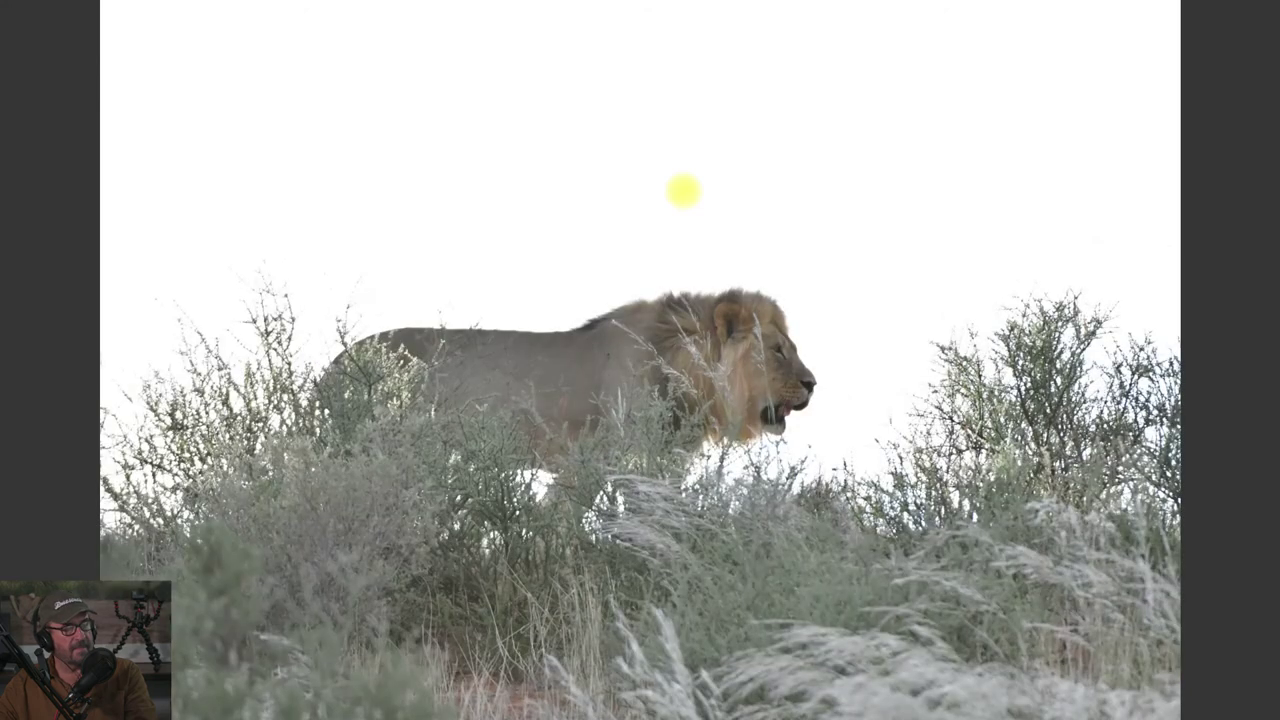
{"action": "key", "text": "Right"}
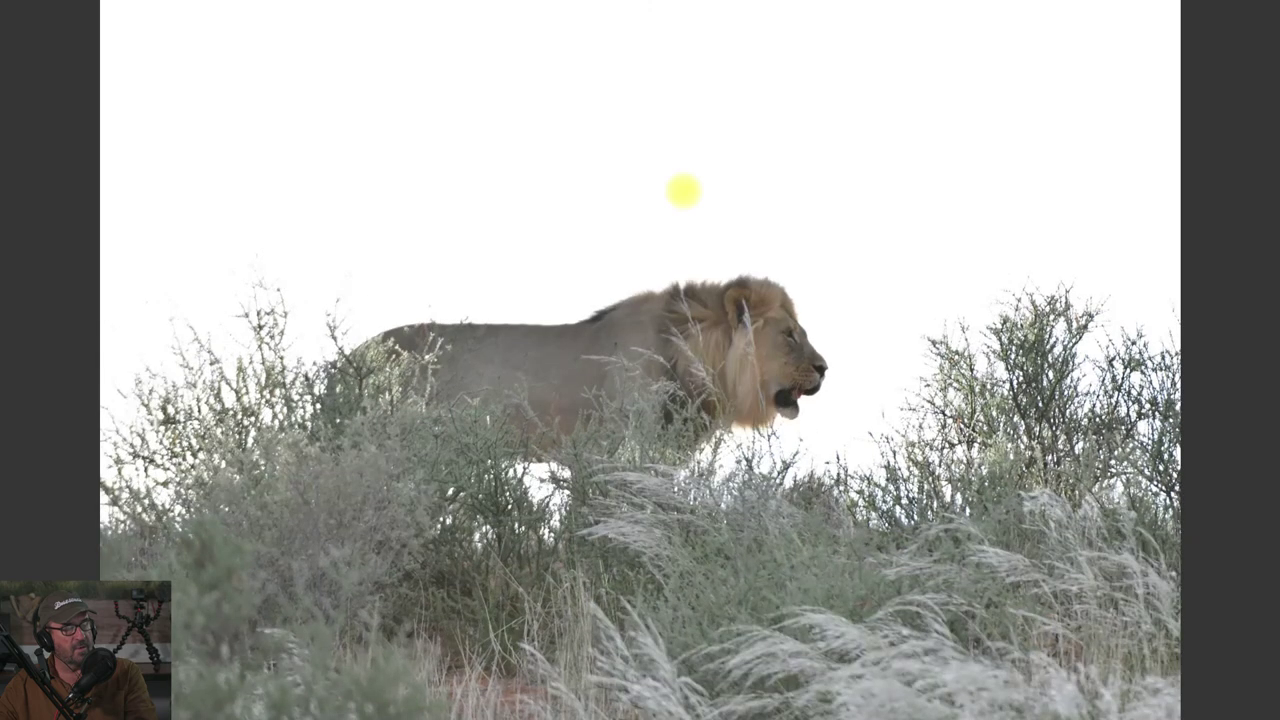
{"action": "key", "text": "Right"}
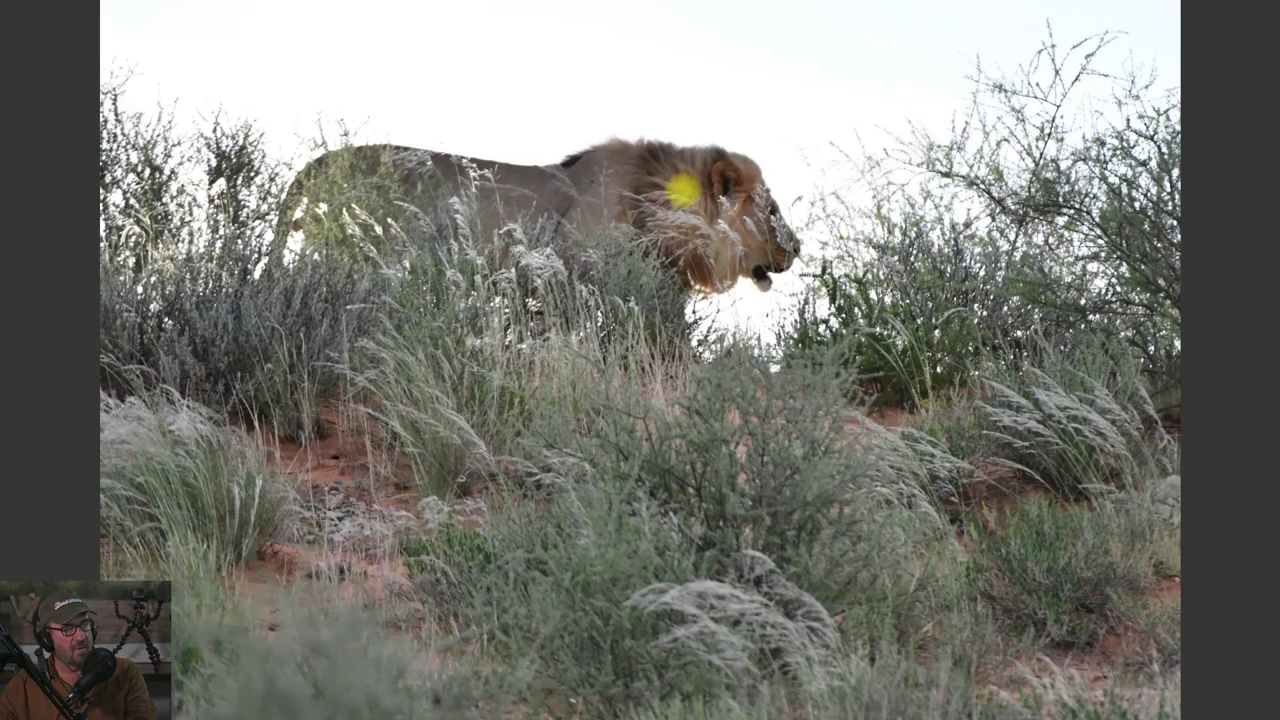
{"action": "key", "text": "Right"}
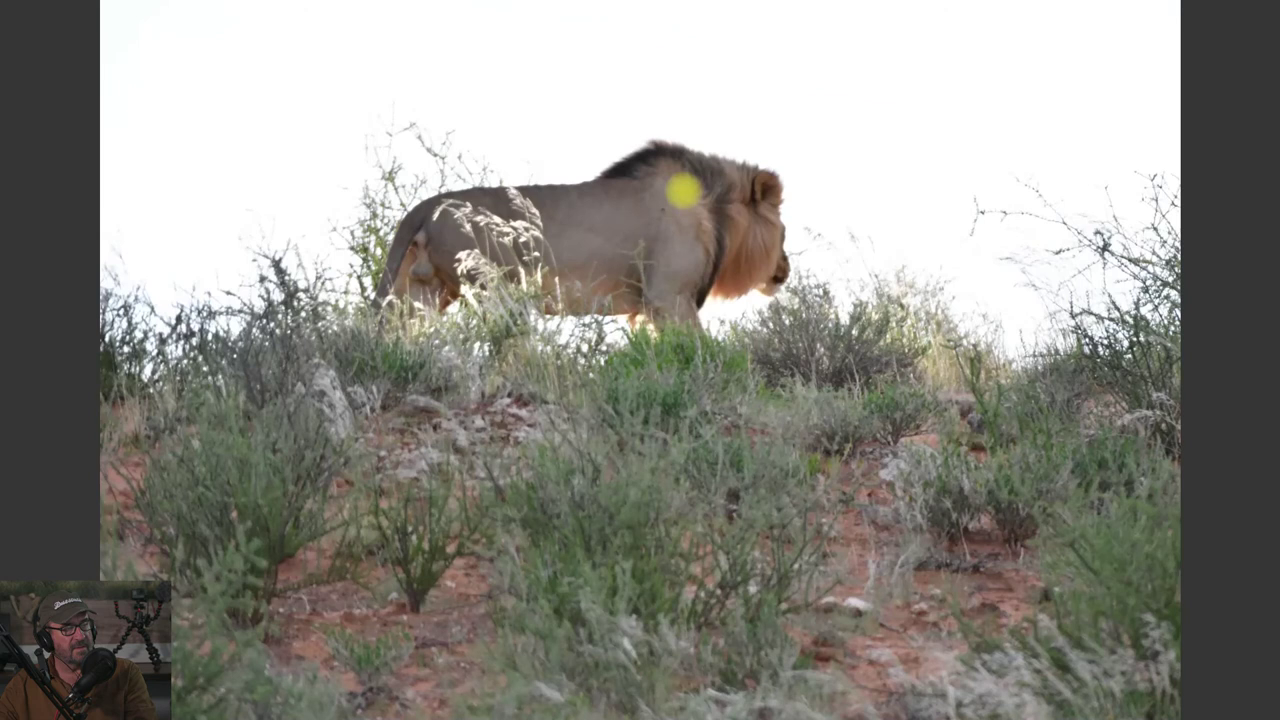
{"action": "key", "text": "Right"}
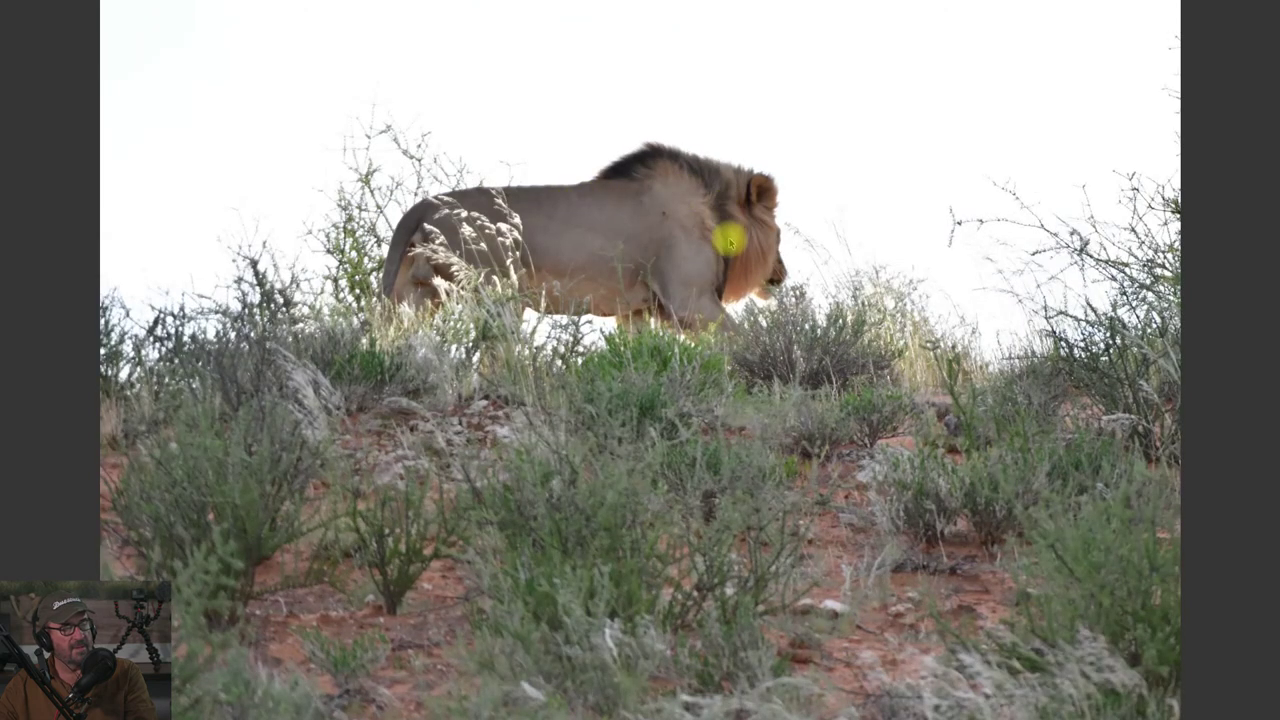
{"action": "key", "text": "Right"}
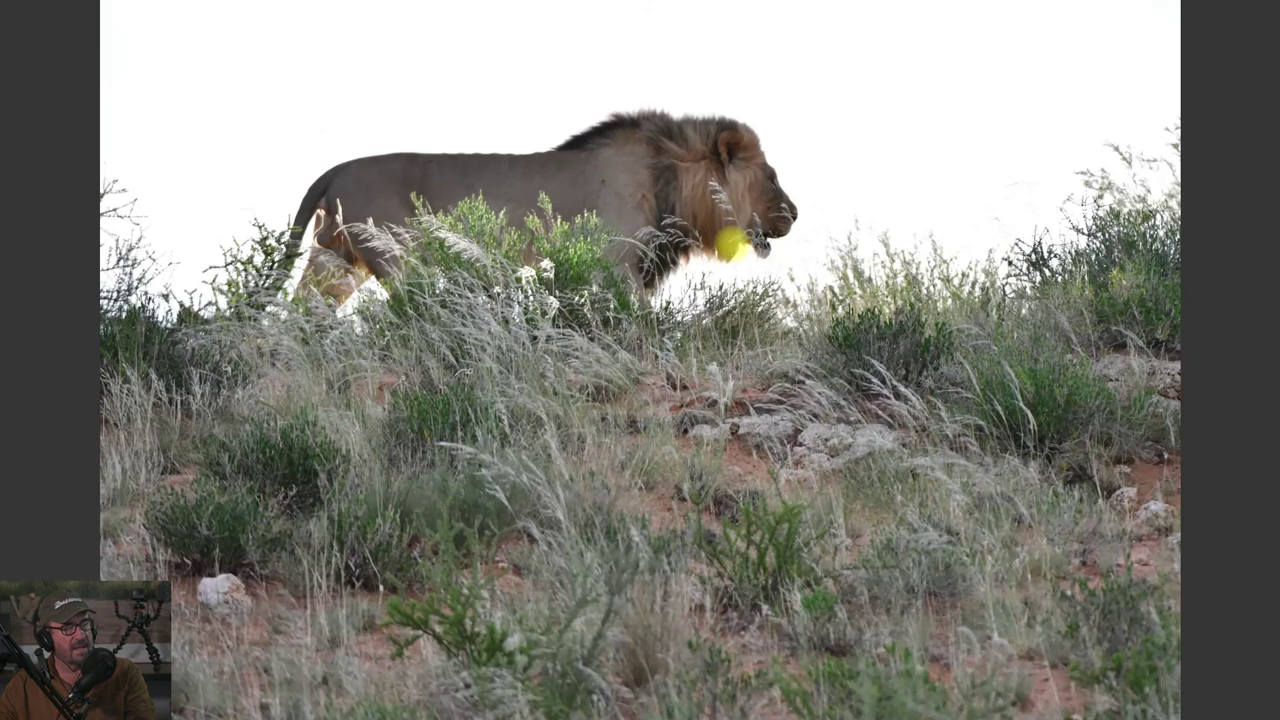